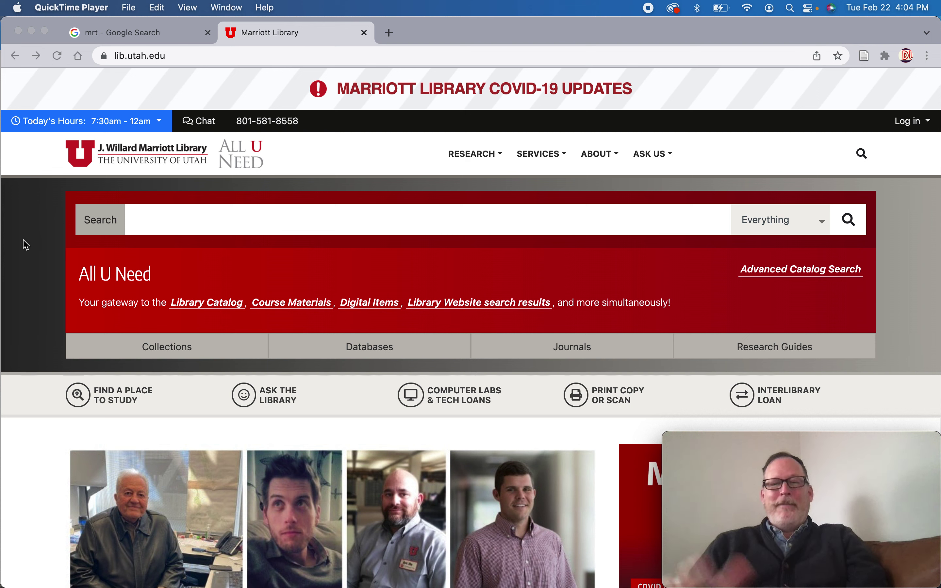
# - In the OneNote notes, highlight MRT, CBT, substance use and sobriety in the research question
pyautogui.press('super+Tab')
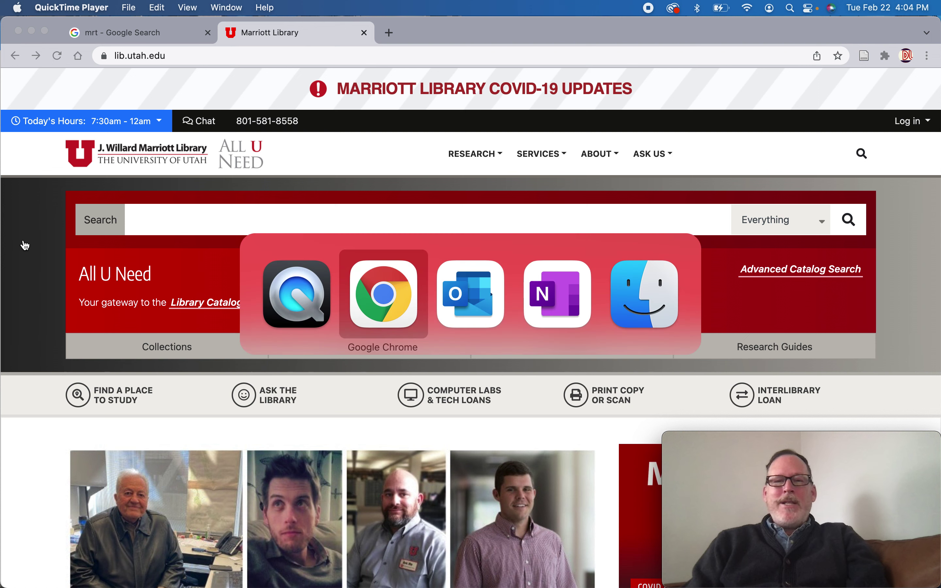
pyautogui.press('super+Tab')
pyautogui.press('super+Tab')
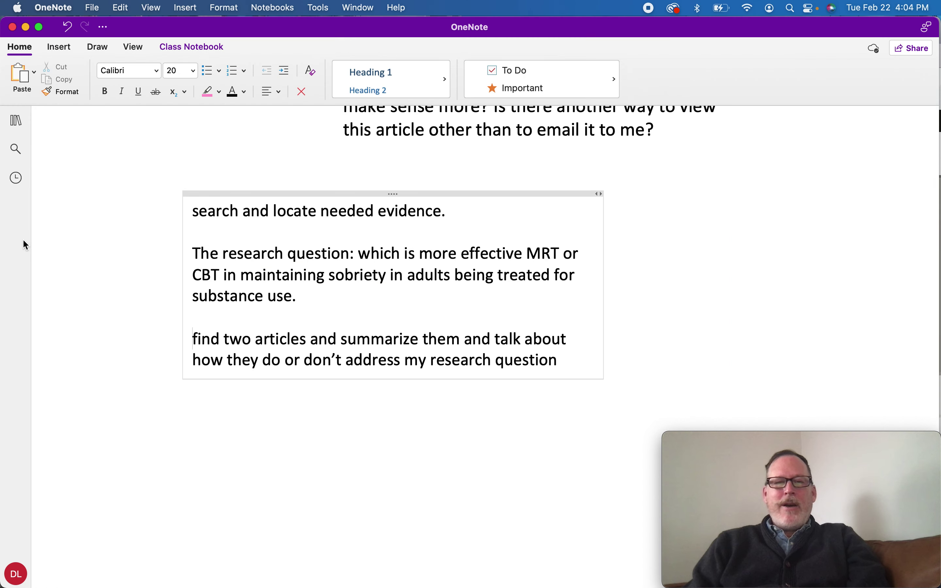
pyautogui.scroll(-3, 64, 291)
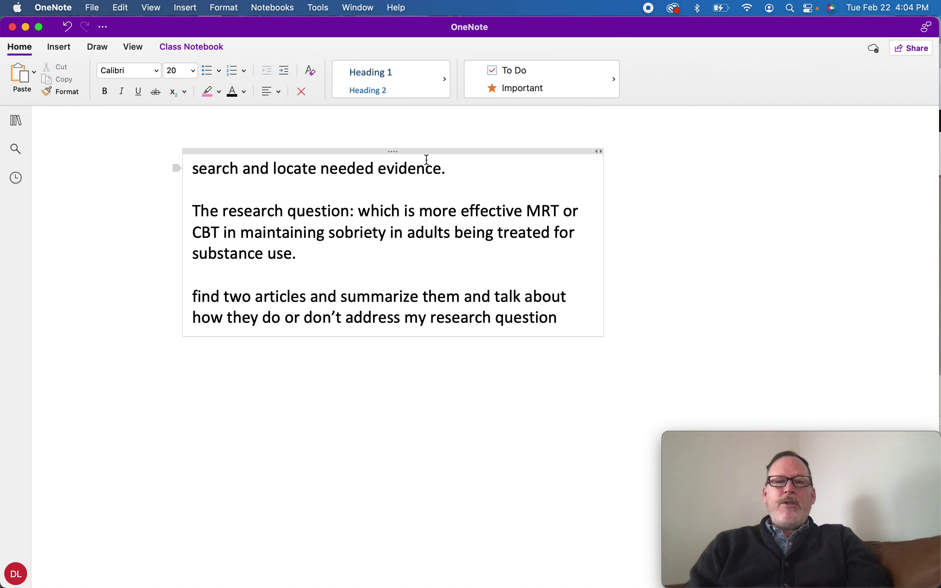
pyautogui.moveTo(442, 168); pyautogui.dragTo(134, 160)
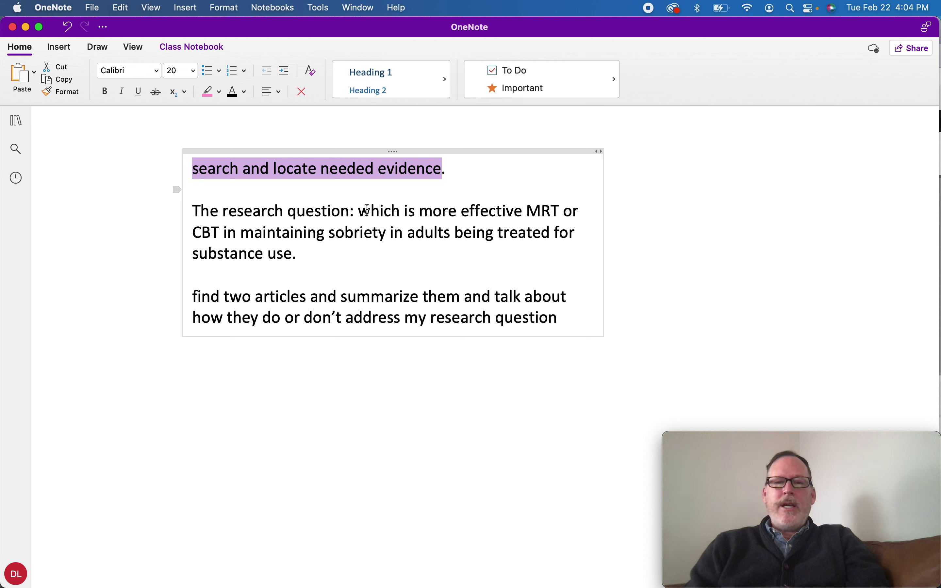
pyautogui.moveTo(531, 211); pyautogui.dragTo(560, 210)
pyautogui.moveTo(220, 233); pyautogui.dragTo(153, 233)
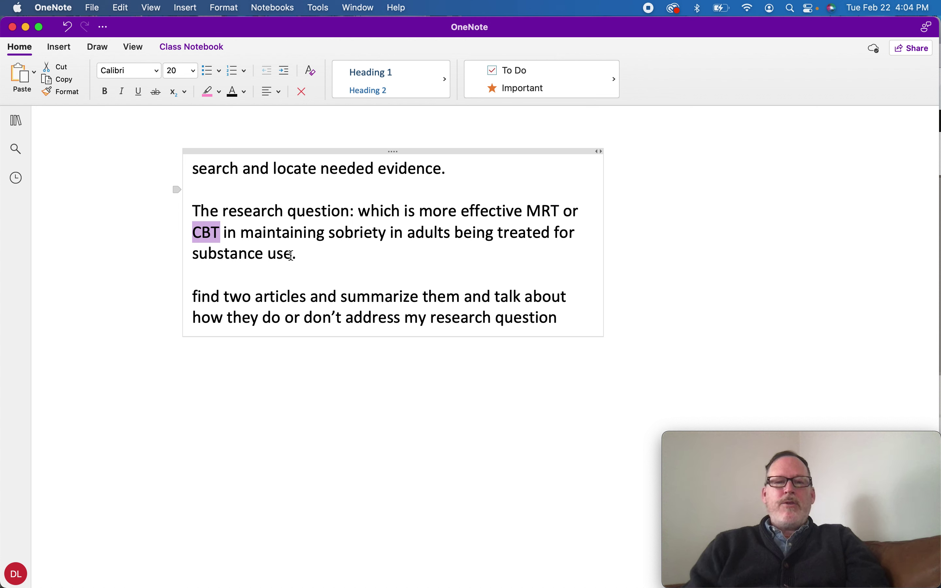
pyautogui.moveTo(293, 253); pyautogui.dragTo(163, 256)
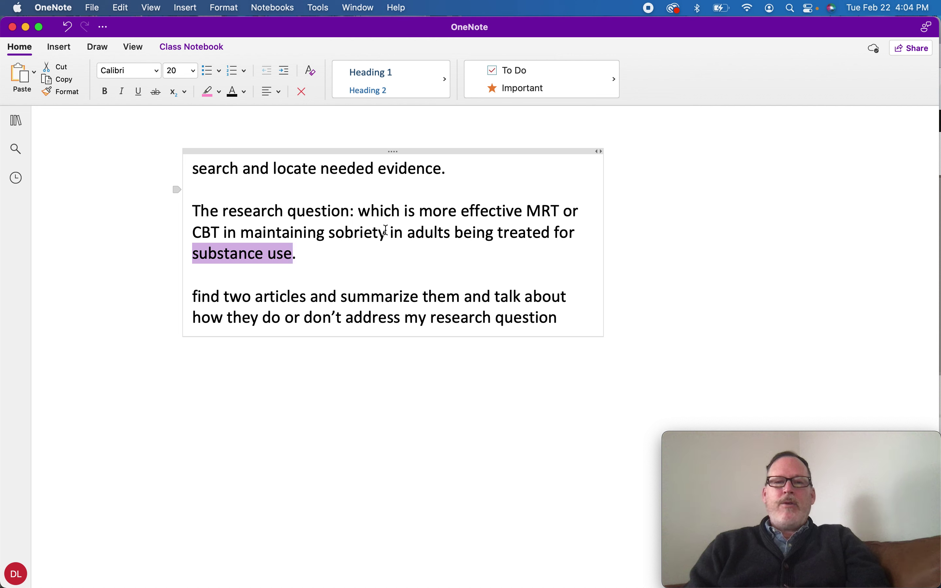
pyautogui.moveTo(386, 232); pyautogui.dragTo(334, 235)
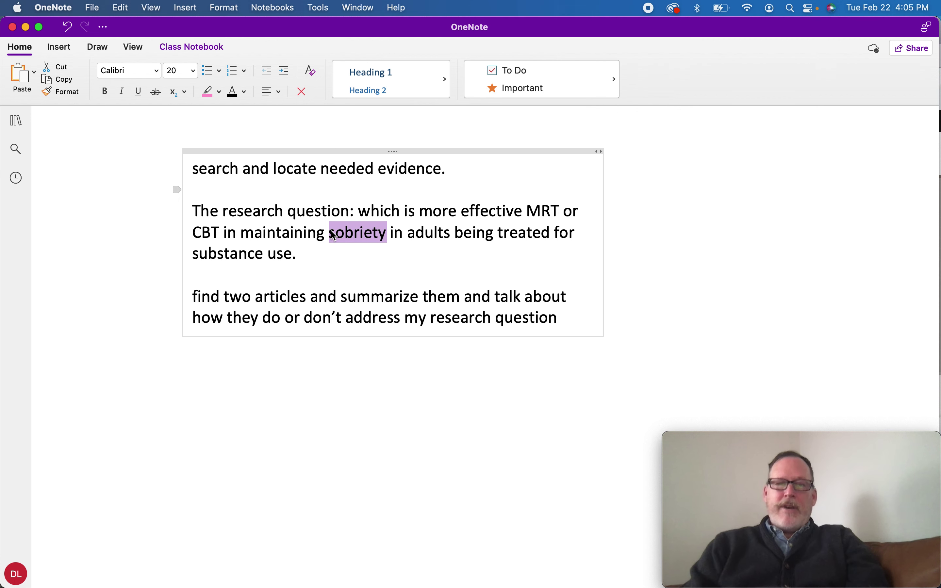
pyautogui.click(89, 234)
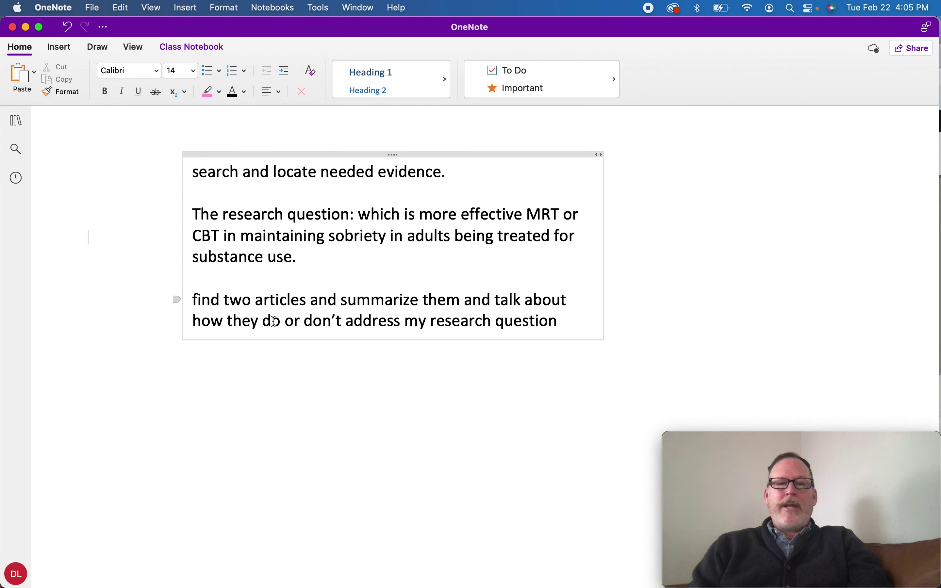
# - Review the research question paragraph and the paragraph about finding two articles
pyautogui.moveTo(305, 260); pyautogui.dragTo(143, 216)
pyautogui.moveTo(190, 292); pyautogui.dragTo(596, 323)
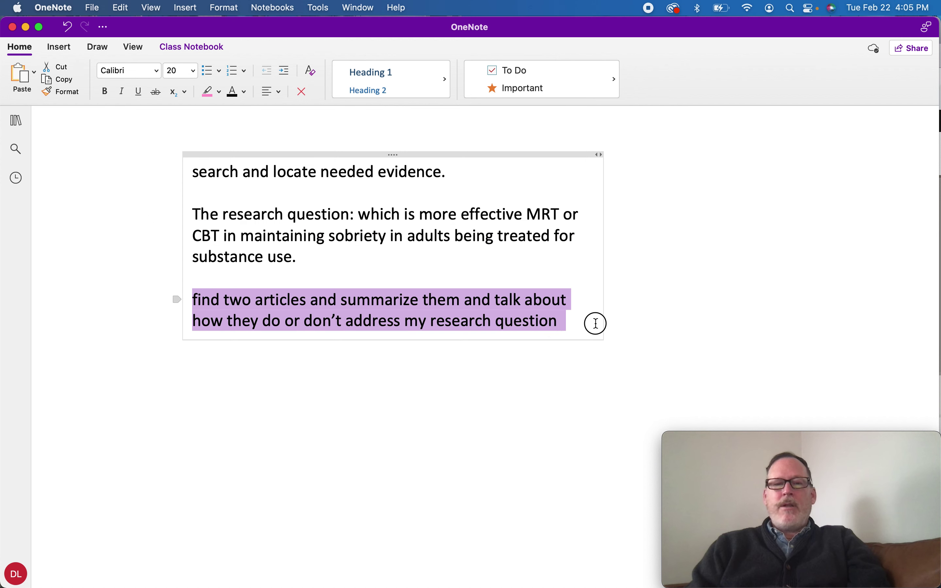
pyautogui.click(313, 388)
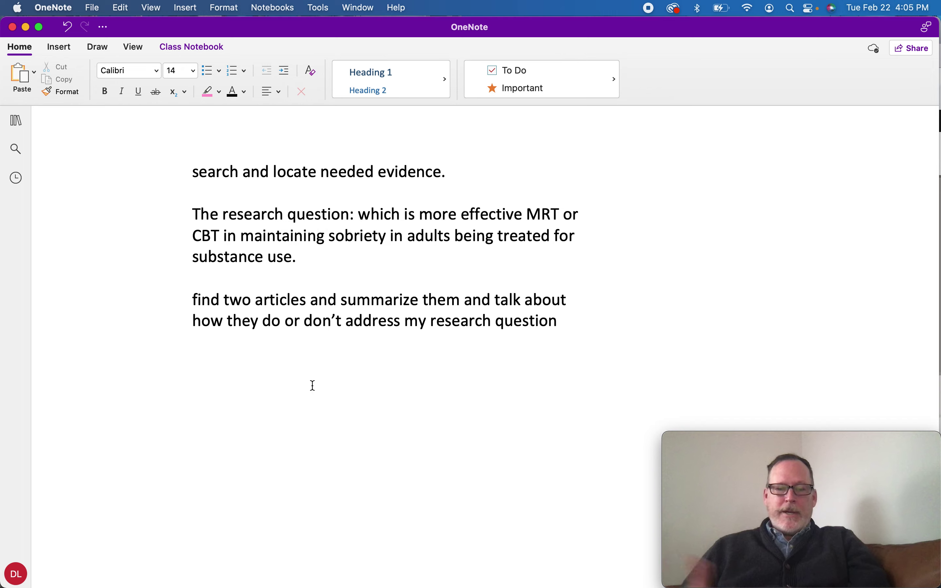
# - Look over the Google results for mrt, then bring up the Marriott Library home page
pyautogui.press('super+Tab')
pyautogui.press('super+Tab')
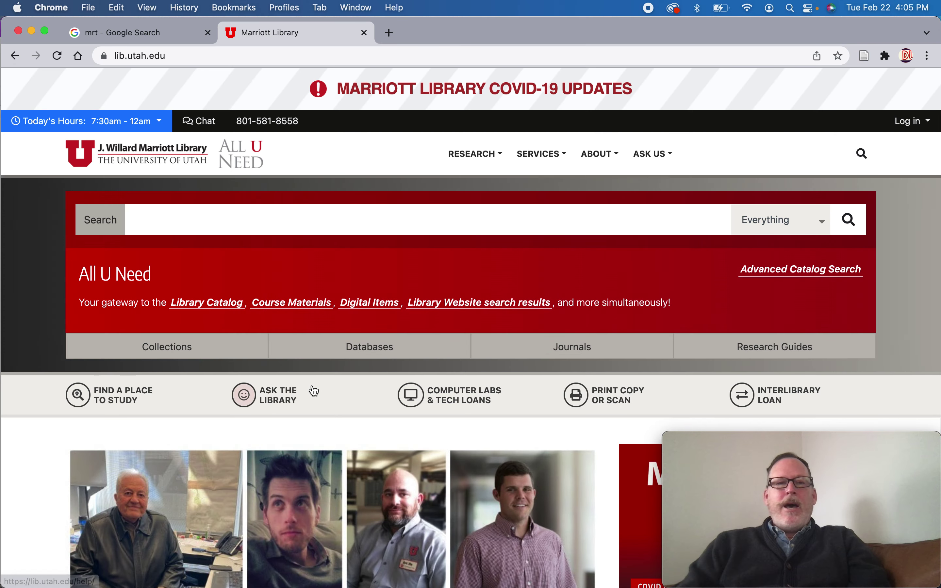
pyautogui.click(165, 35)
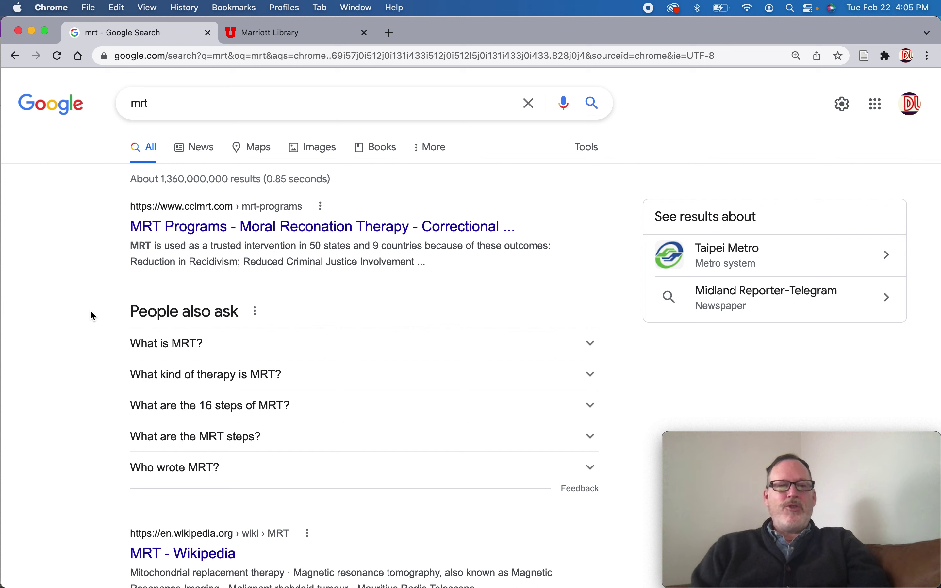
pyautogui.scroll(-4, 90, 311)
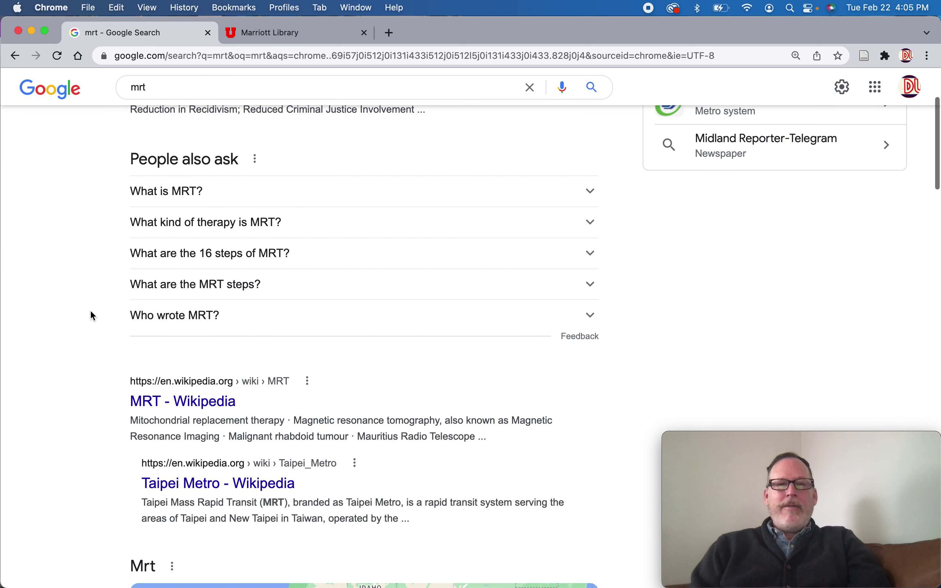
pyautogui.scroll(4, 90, 315)
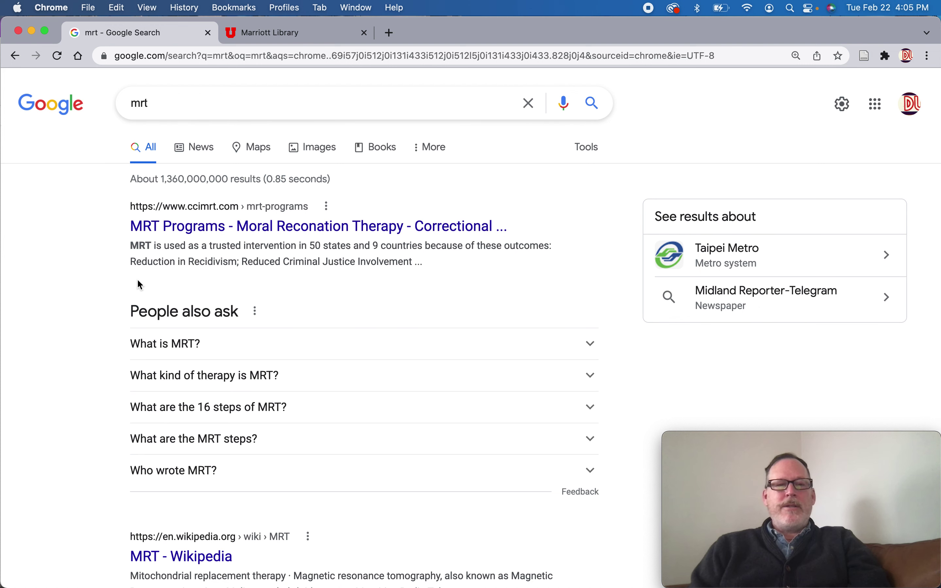
pyautogui.scroll(-1, 138, 281)
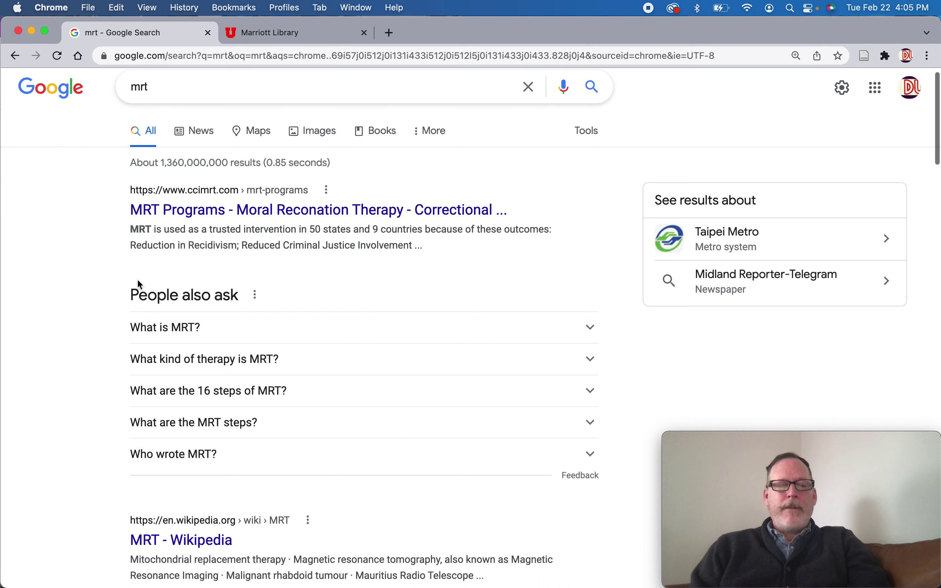
pyautogui.scroll(-5, 140, 284)
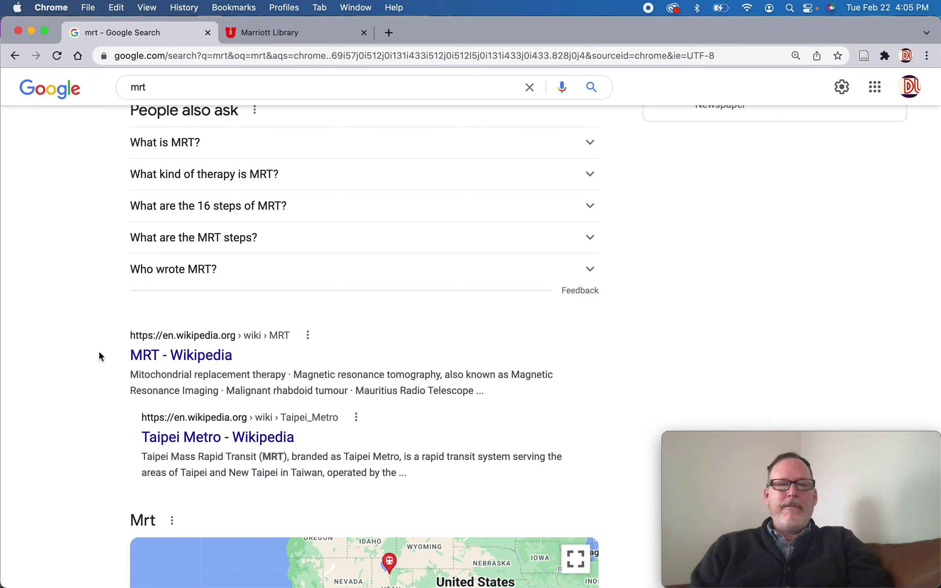
pyautogui.scroll(5, 99, 351)
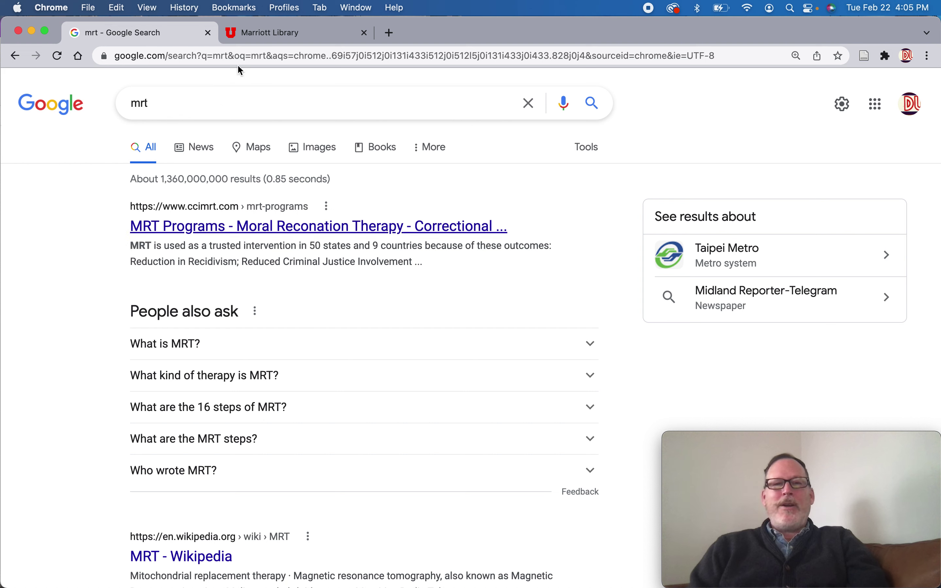
pyautogui.press('super+Tab')
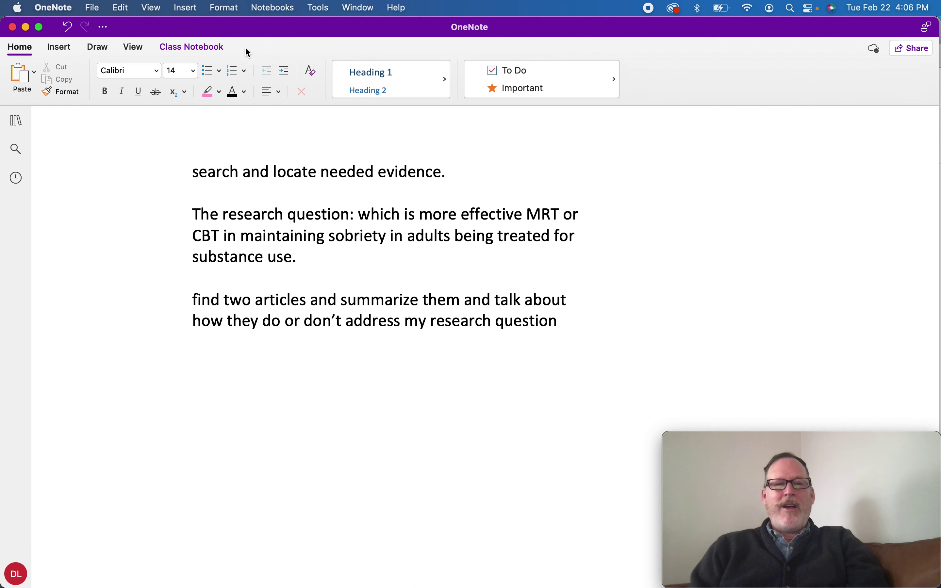
pyautogui.press('super+Tab')
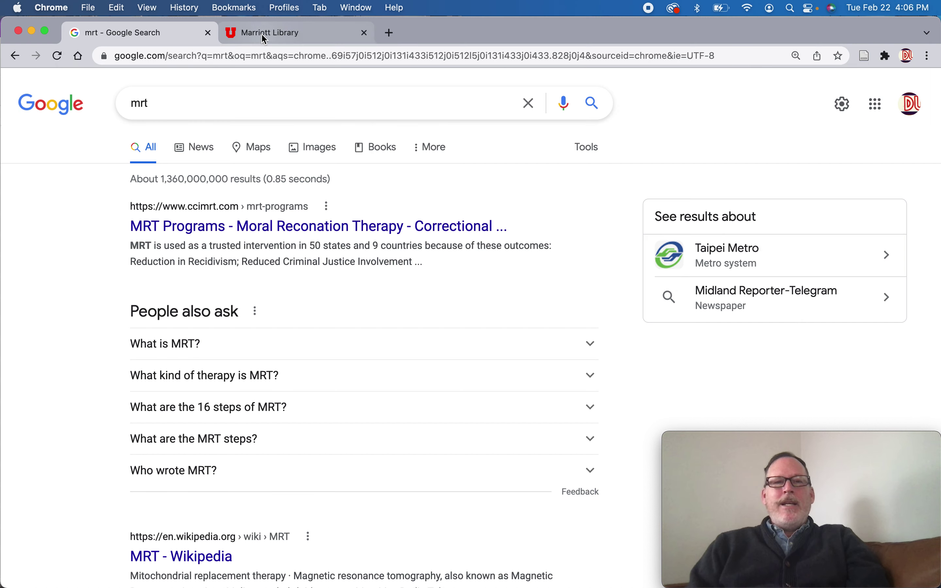
pyautogui.click(262, 33)
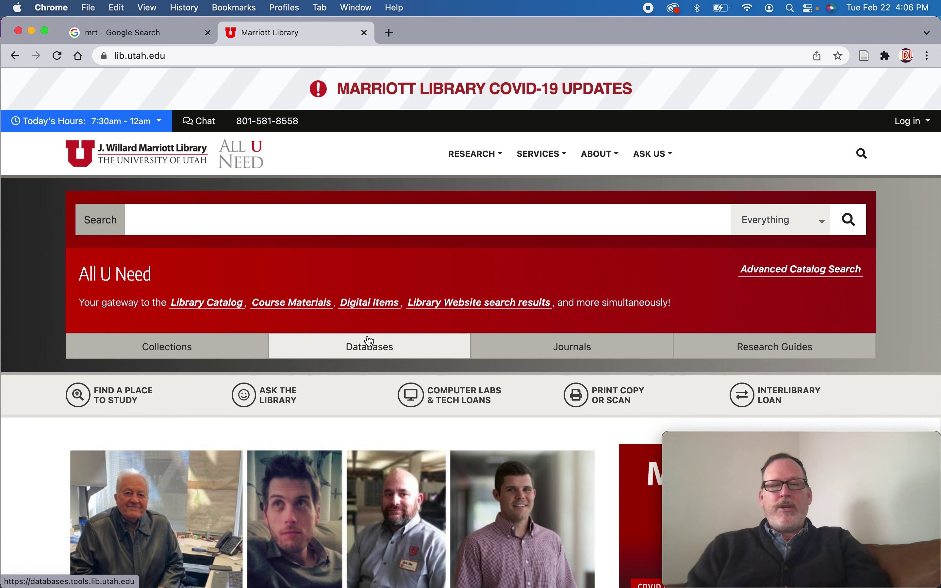
# - Go to the library's Articles and Databases page and open the Select Database by Subject list
pyautogui.click(373, 347)
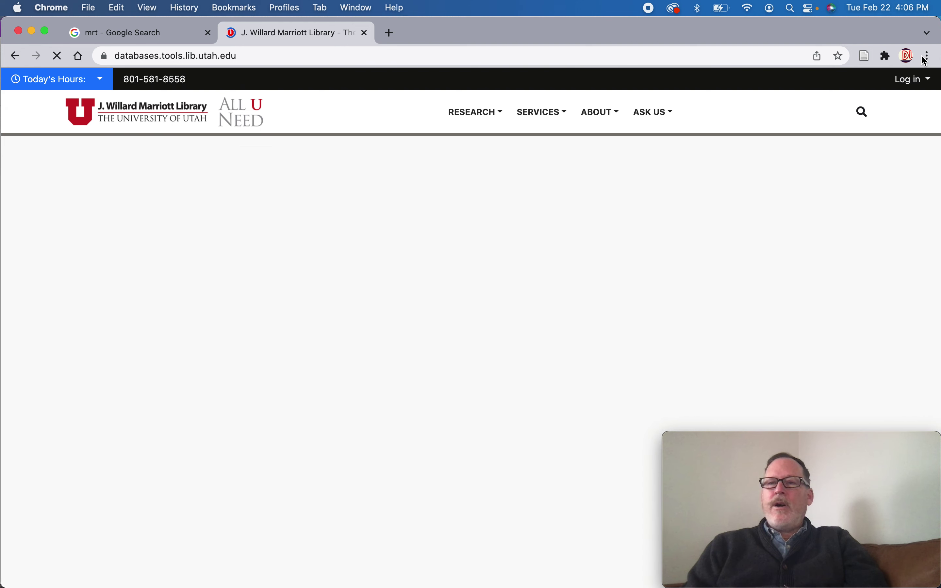
pyautogui.click(914, 82)
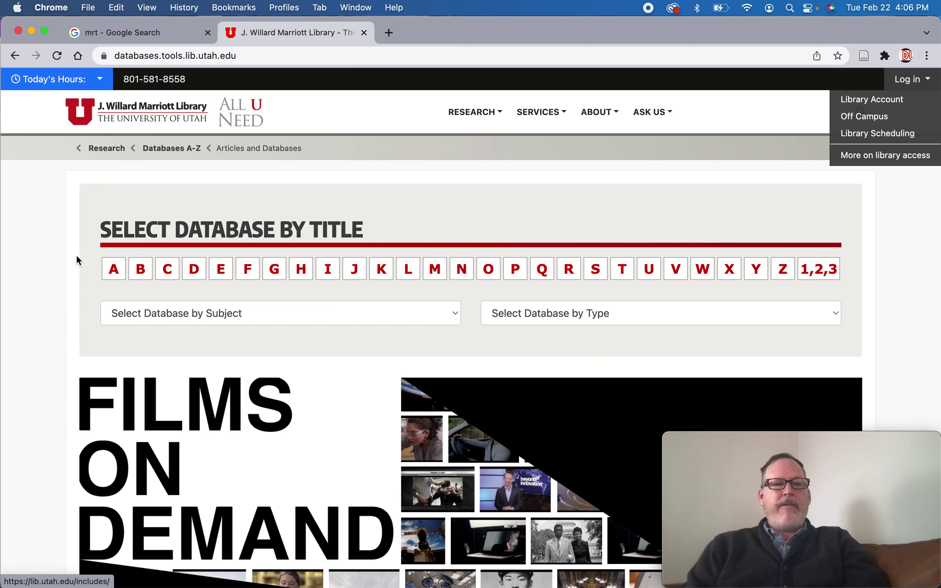
pyautogui.click(61, 259)
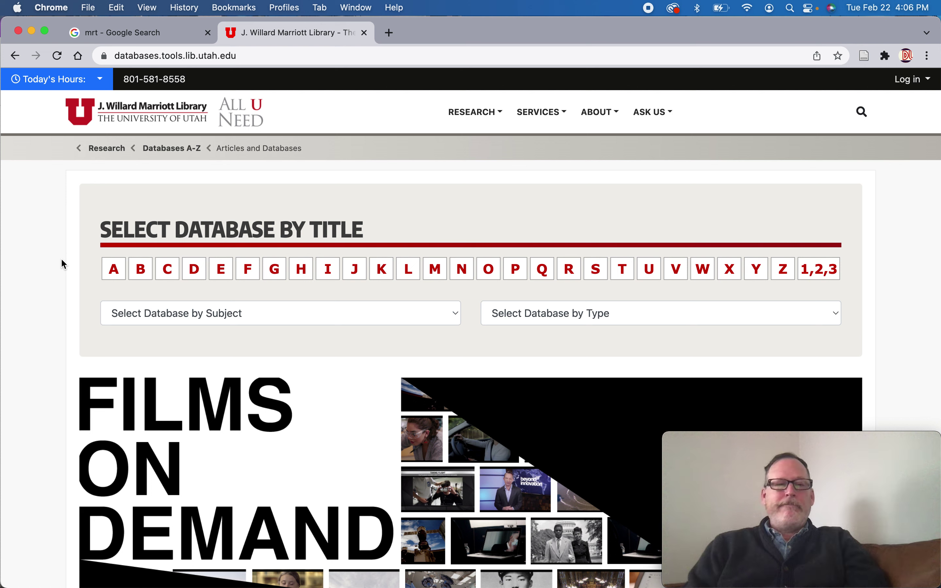
pyautogui.click(182, 317)
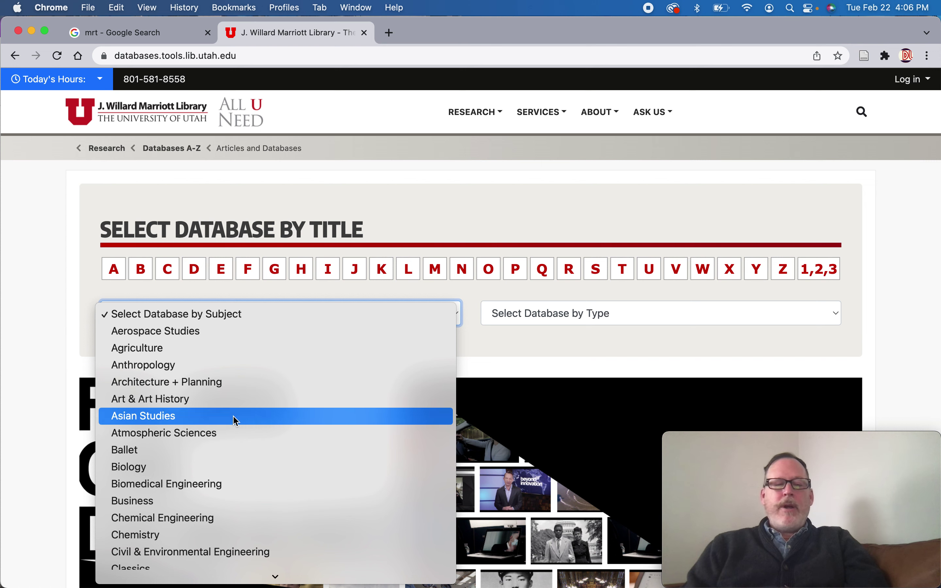
# - Filter databases to Psychology, open APA PsycInfo in EBSCOhost, and dismiss the Zotero proxy notice
pyautogui.scroll(-6, 235, 436)
pyautogui.scroll(-15, 236, 437)
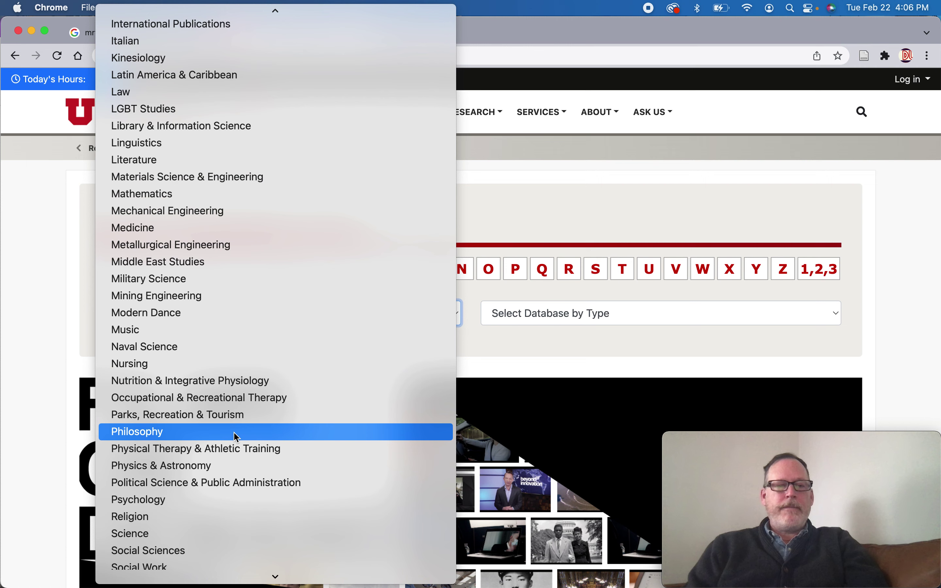
pyautogui.click(210, 500)
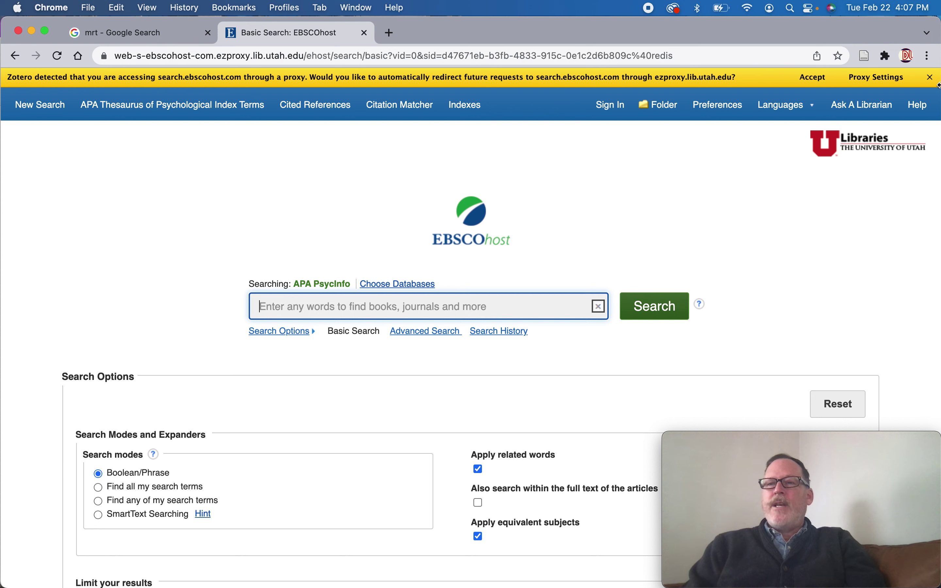
pyautogui.click(931, 79)
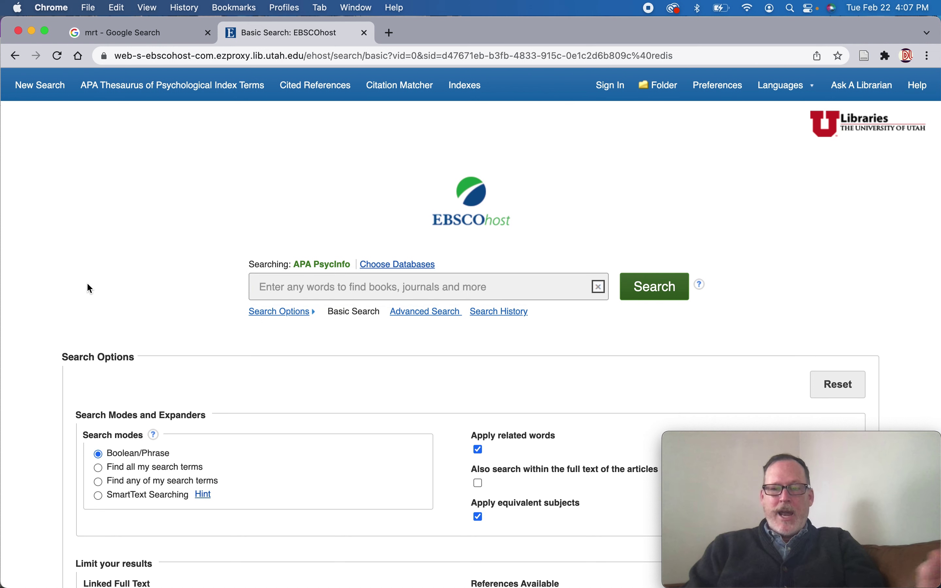
# - Open the PsycInfo Advanced Search form showing its three empty search rows
pyautogui.click(417, 315)
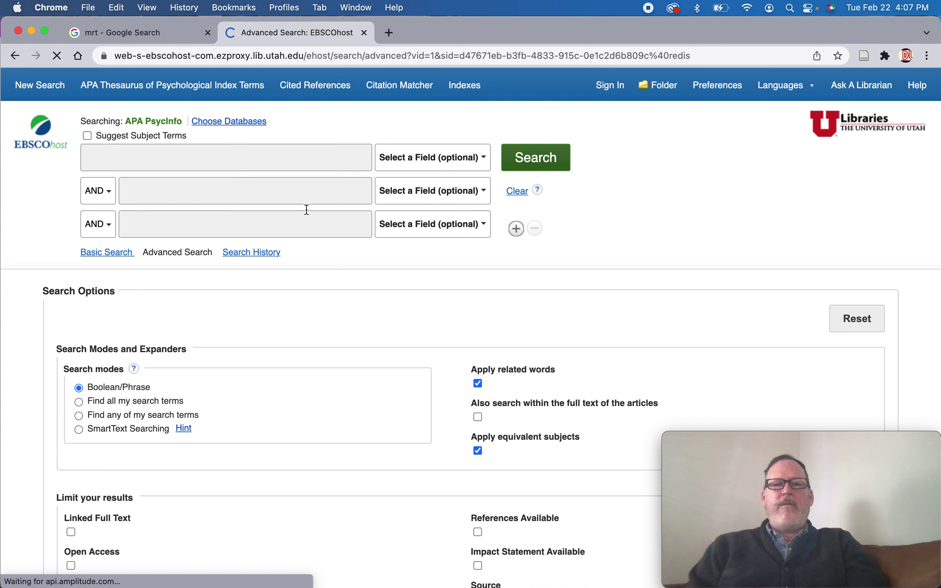
pyautogui.scroll(5, 256, 211)
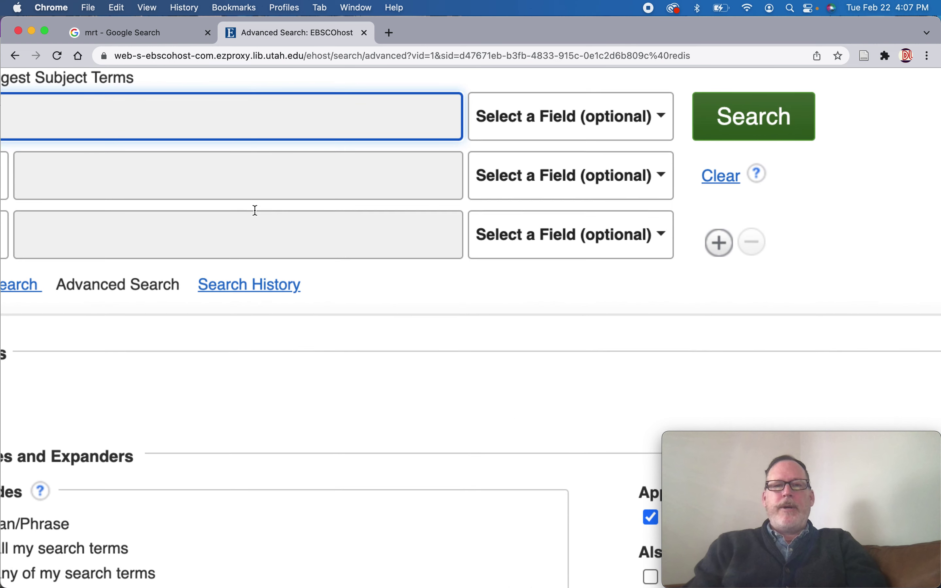
pyautogui.hscroll(-5, 256, 211)
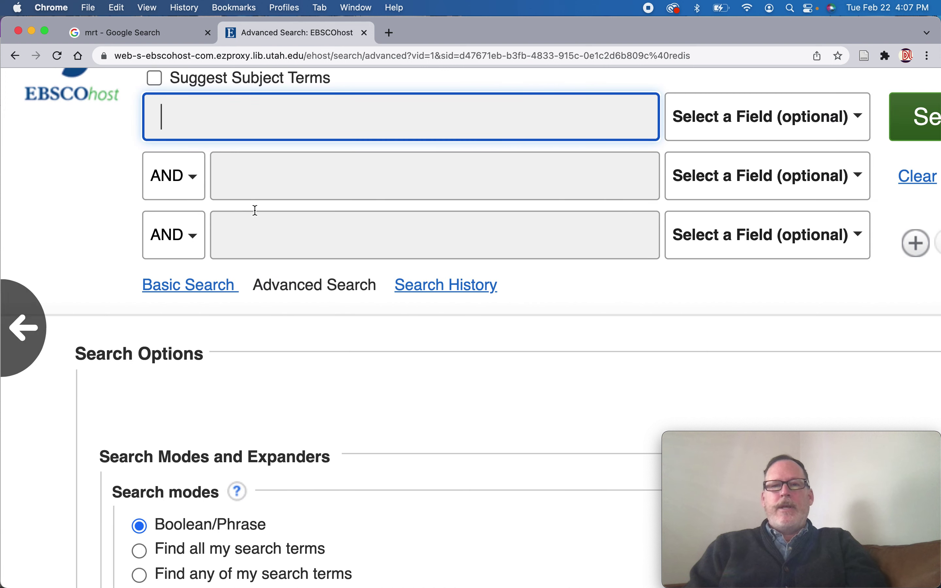
pyautogui.scroll(2, 256, 210)
pyautogui.hscroll(4, 256, 211)
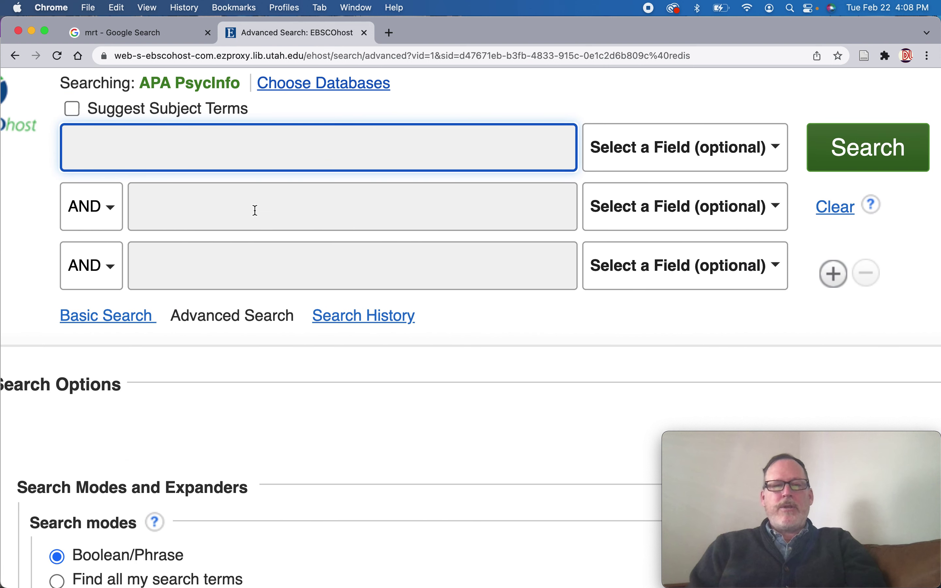
pyautogui.press('super+Tab')
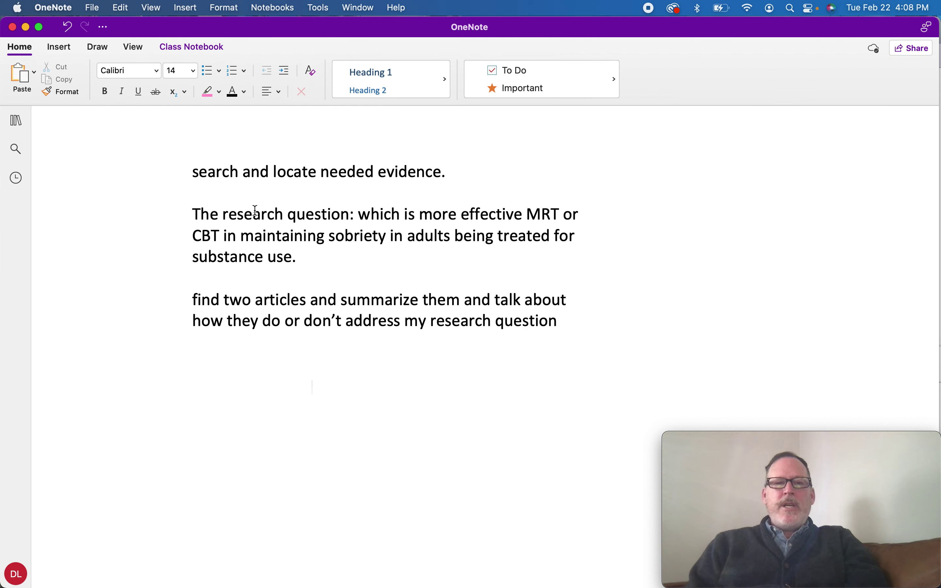
# - Enter MRT OR "moral reconation therapy" in the first search line, confirming MRT's full name on Google
pyautogui.press('super+Tab')
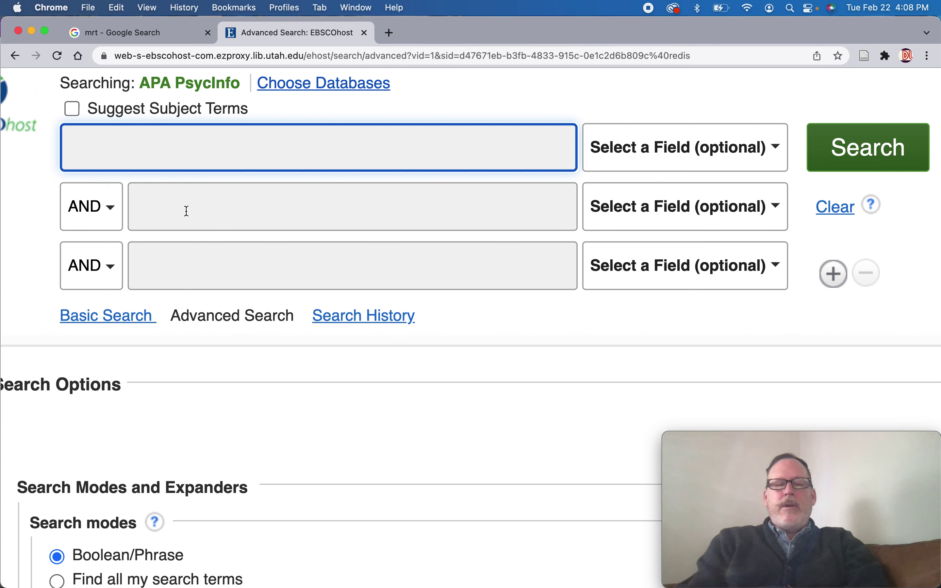
pyautogui.write('MRT')
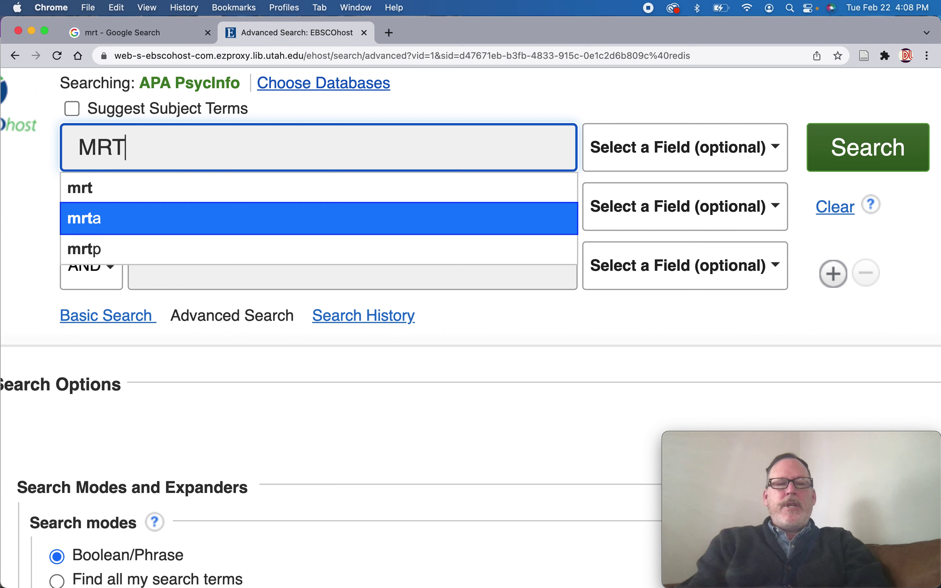
pyautogui.write(' OR "')
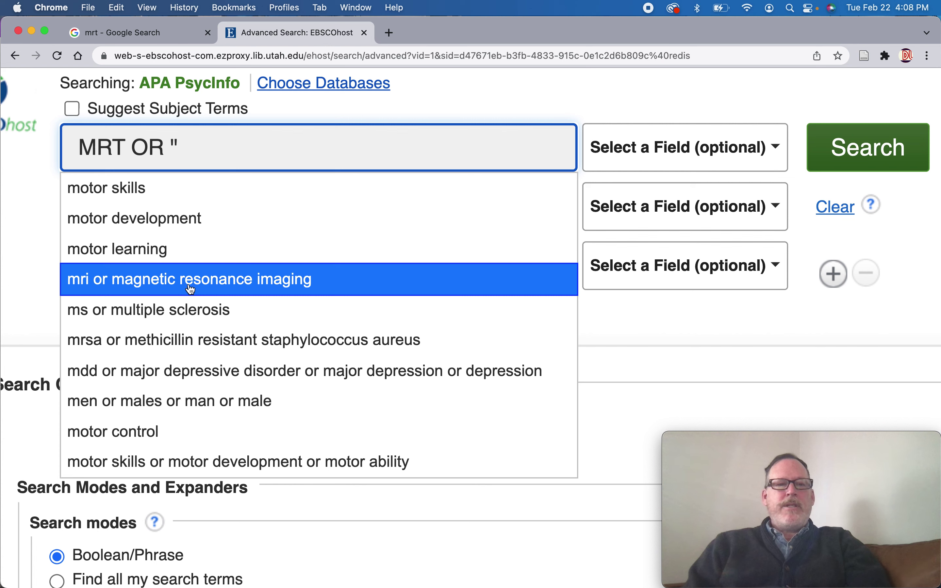
pyautogui.click(129, 34)
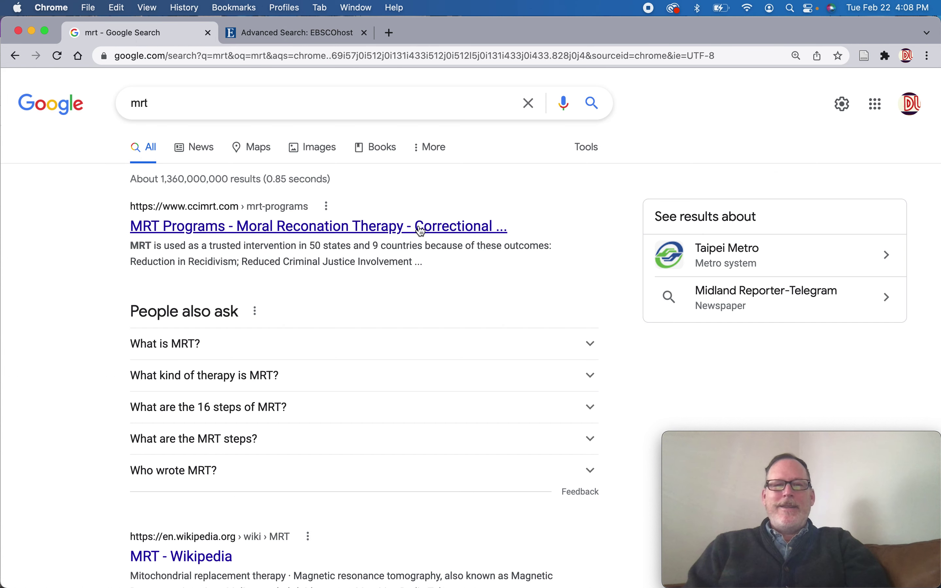
pyautogui.moveTo(525, 230); pyautogui.dragTo(238, 222)
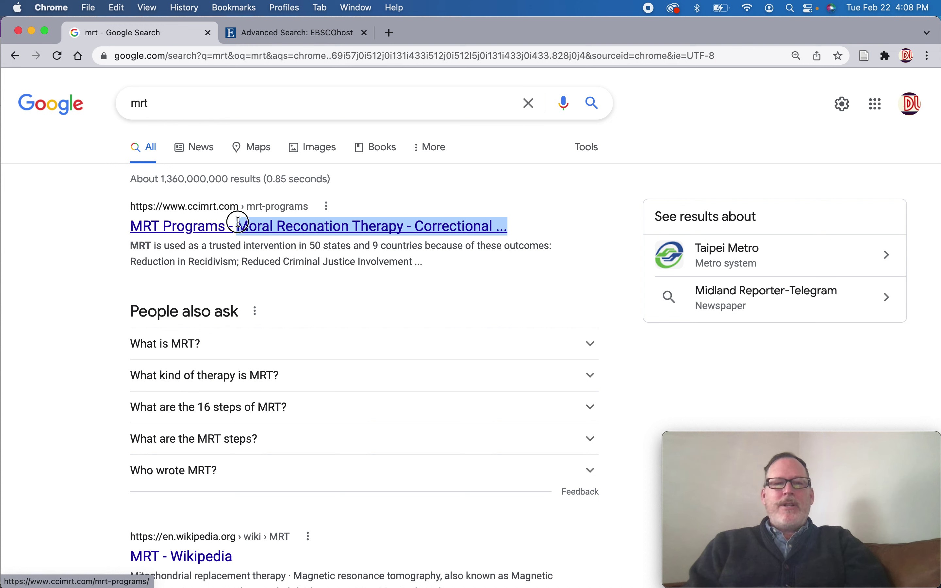
pyautogui.click(286, 34)
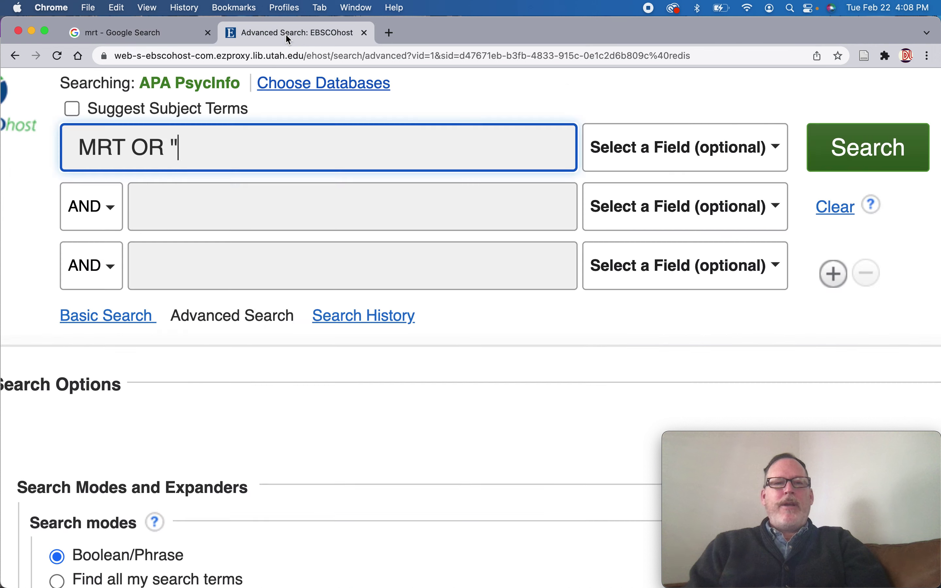
pyautogui.write('mo')
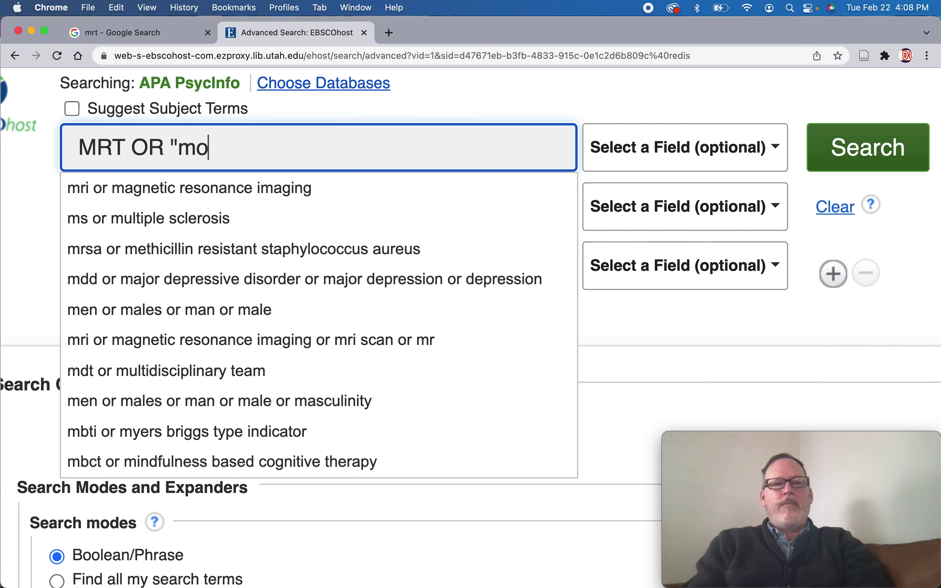
pyautogui.write('ral re')
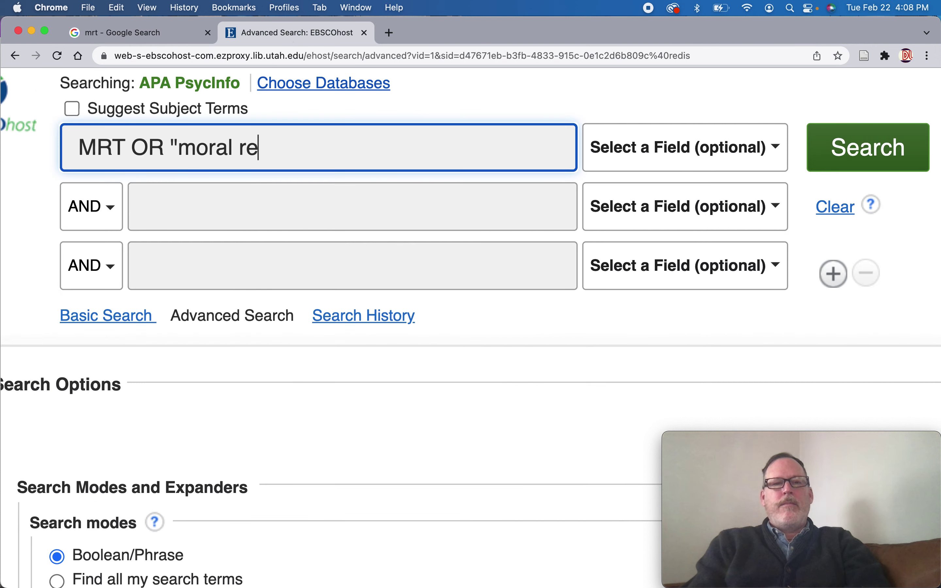
pyautogui.write('conation thera')
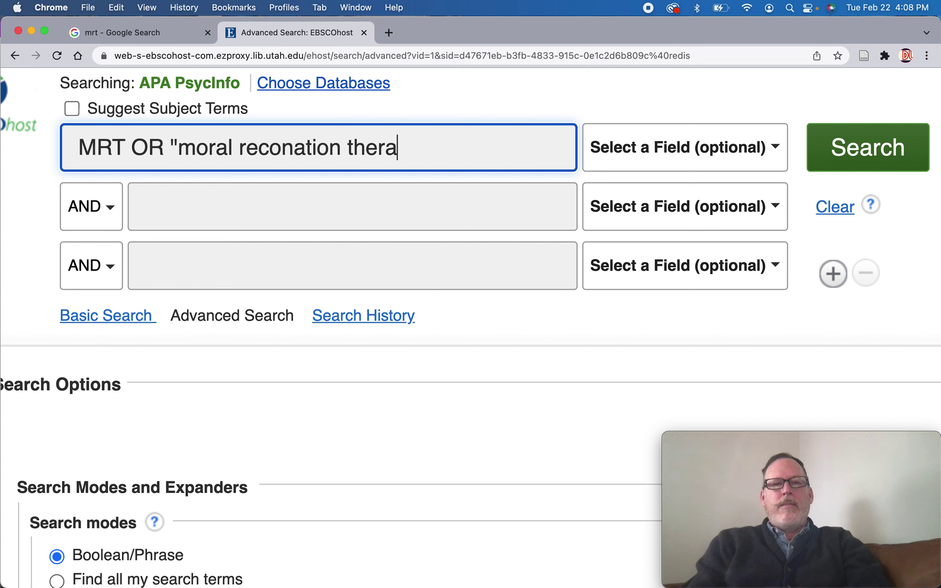
pyautogui.write('py"')
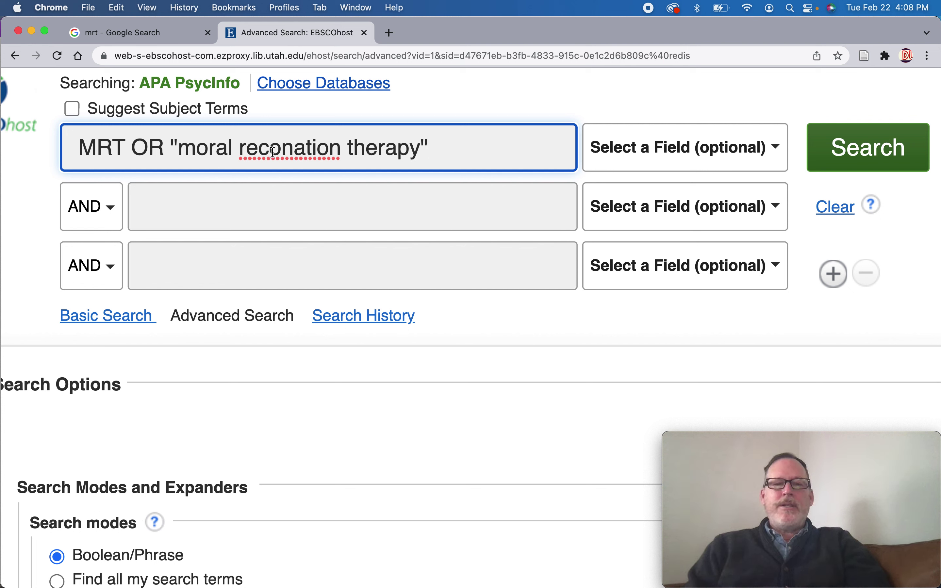
# - Run the MRT search in APA PsycInfo (530 results) and go back to the search form
pyautogui.click(846, 147)
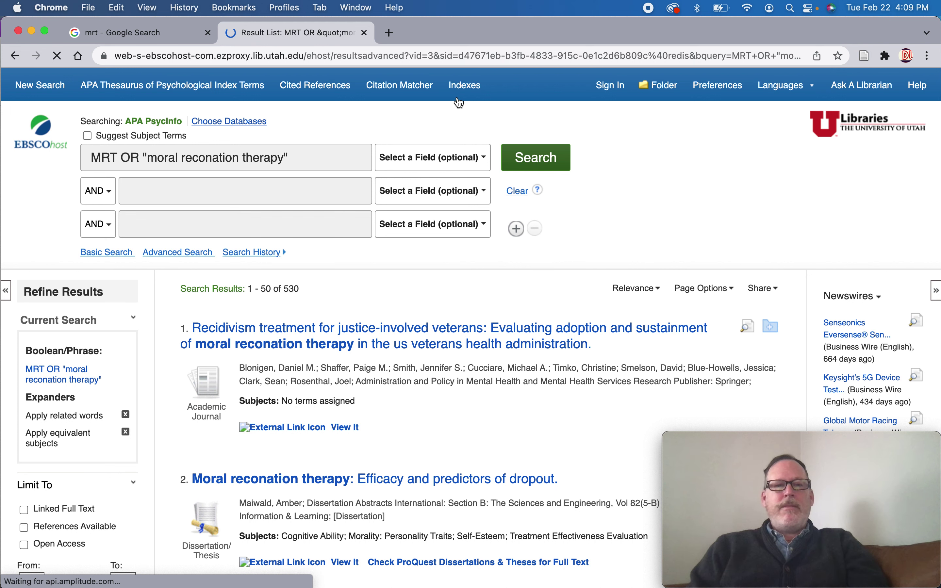
pyautogui.click(16, 57)
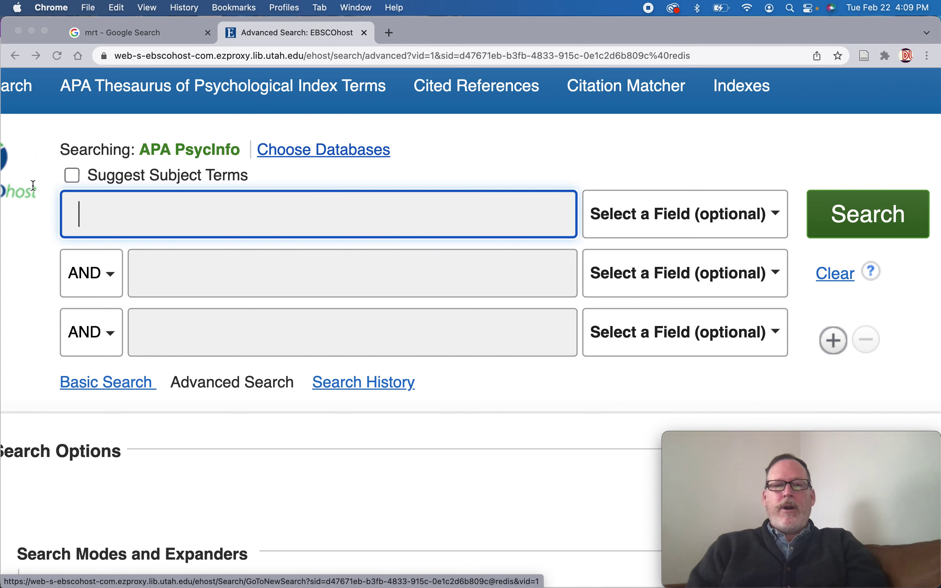
pyautogui.press('super+Tab')
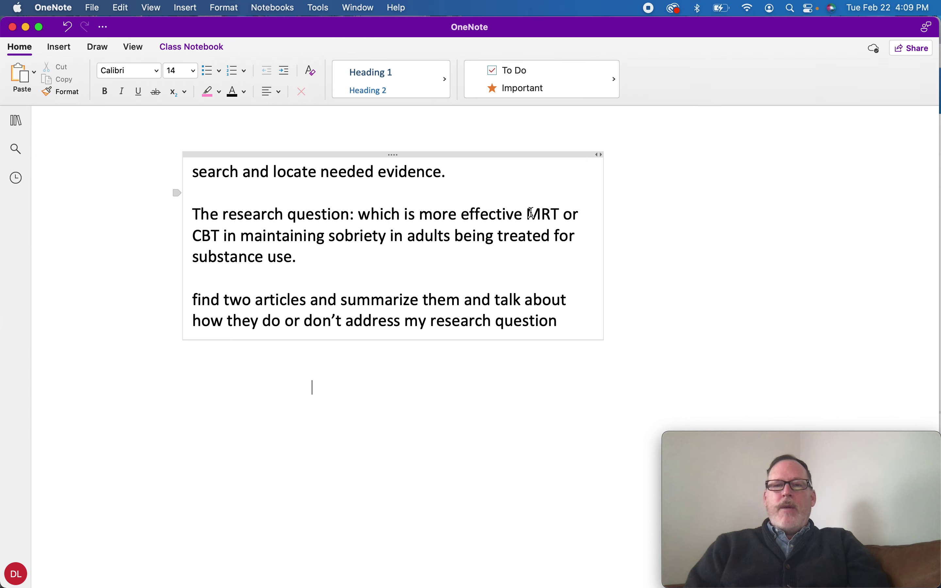
pyautogui.moveTo(529, 213); pyautogui.dragTo(558, 212)
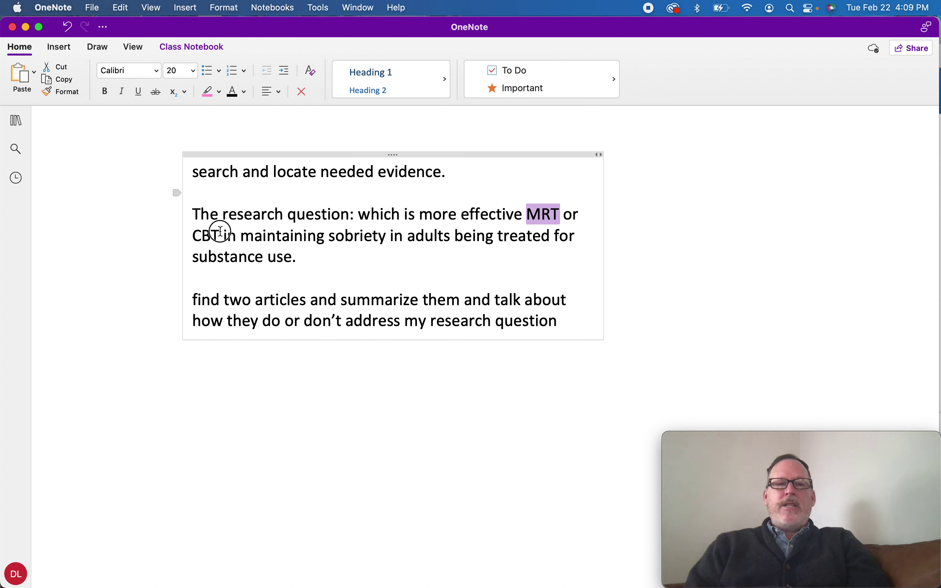
pyautogui.moveTo(220, 231); pyautogui.dragTo(176, 230)
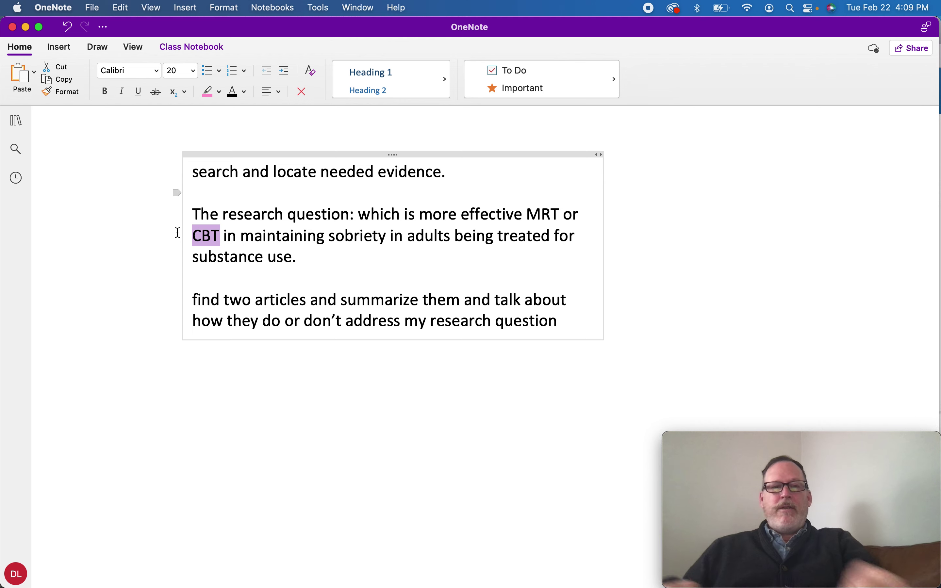
pyautogui.press('super+Tab')
# - Enter MRT OR "moral reconation therapy" on line one and cbt or "cognitive behavioral therapy" on line two
pyautogui.click(178, 232)
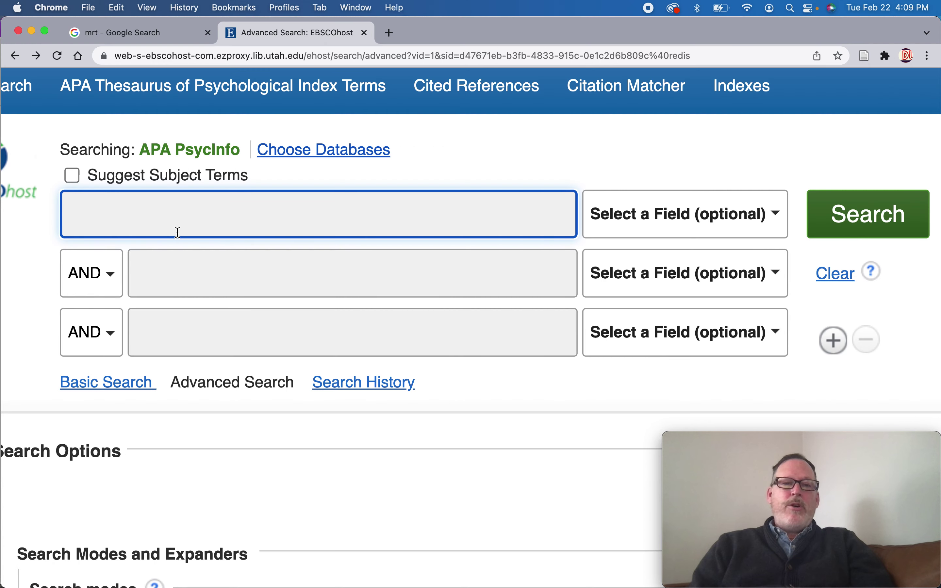
pyautogui.write('MRT')
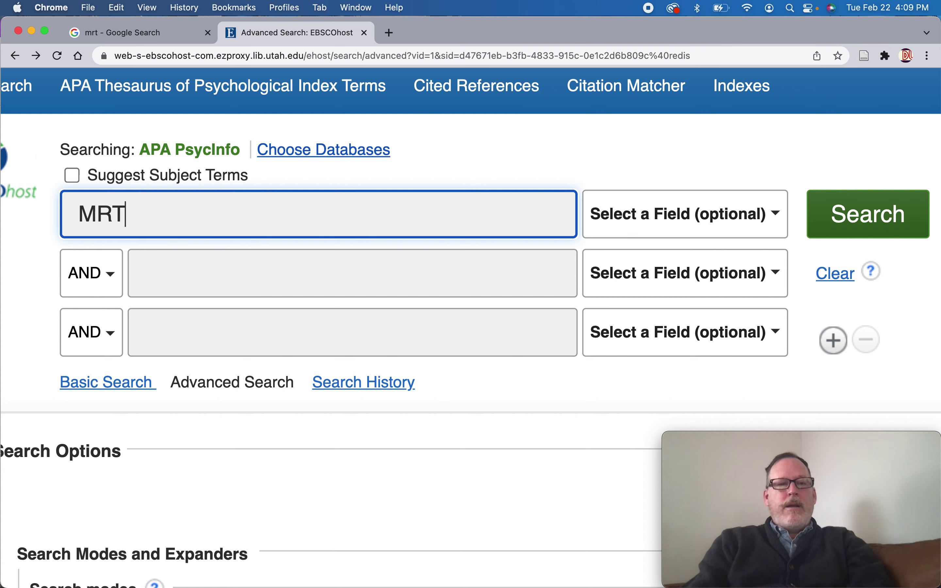
pyautogui.write(' OR ')
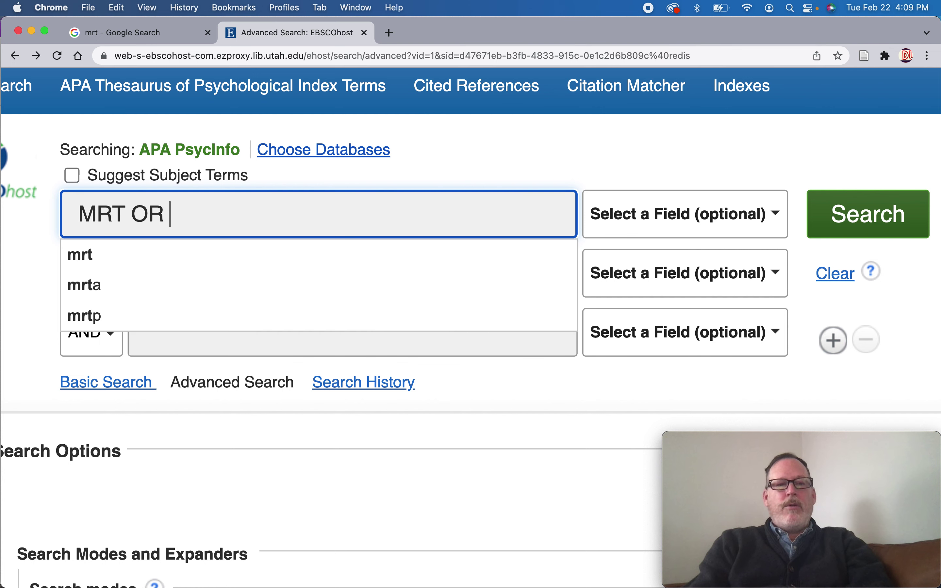
pyautogui.write('"moral re')
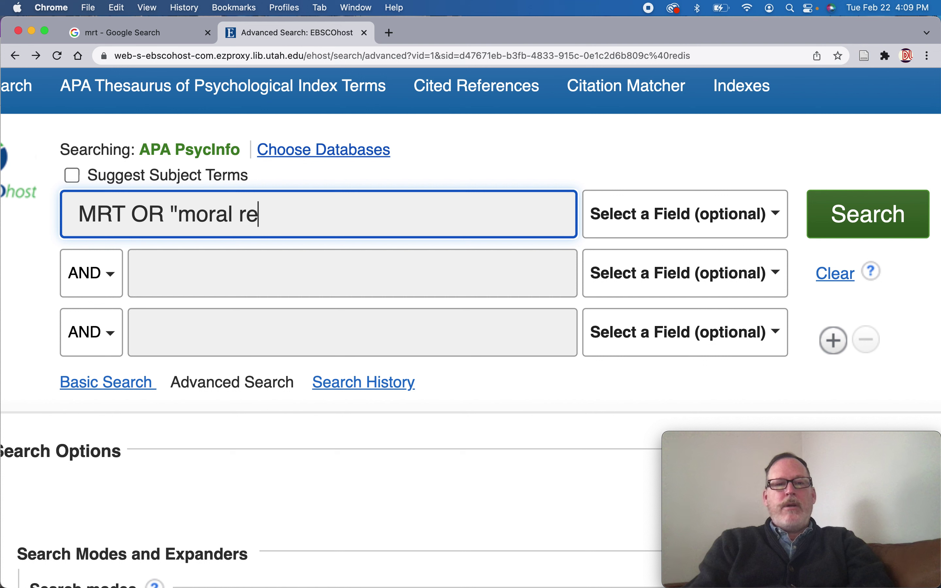
pyautogui.write('conation ther')
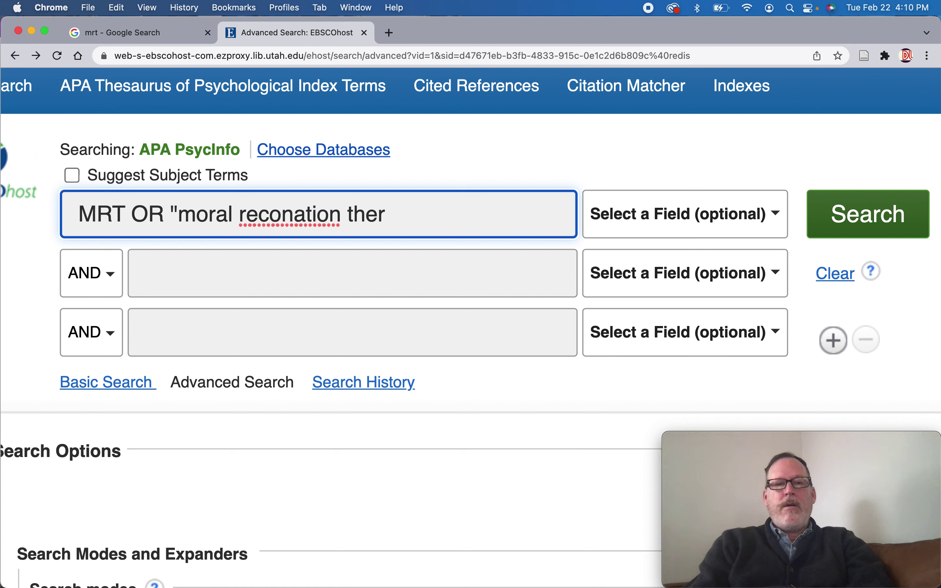
pyautogui.write('apy"')
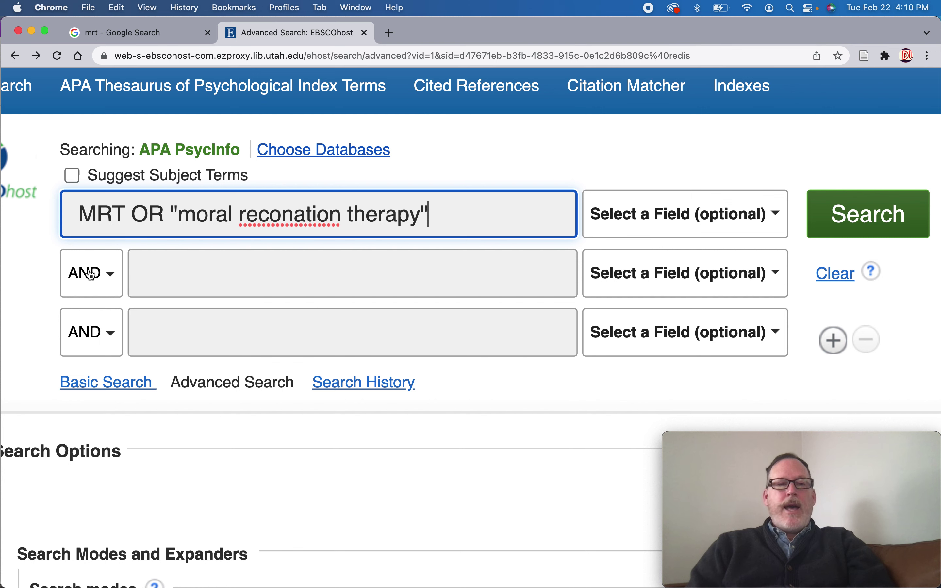
pyautogui.click(159, 269)
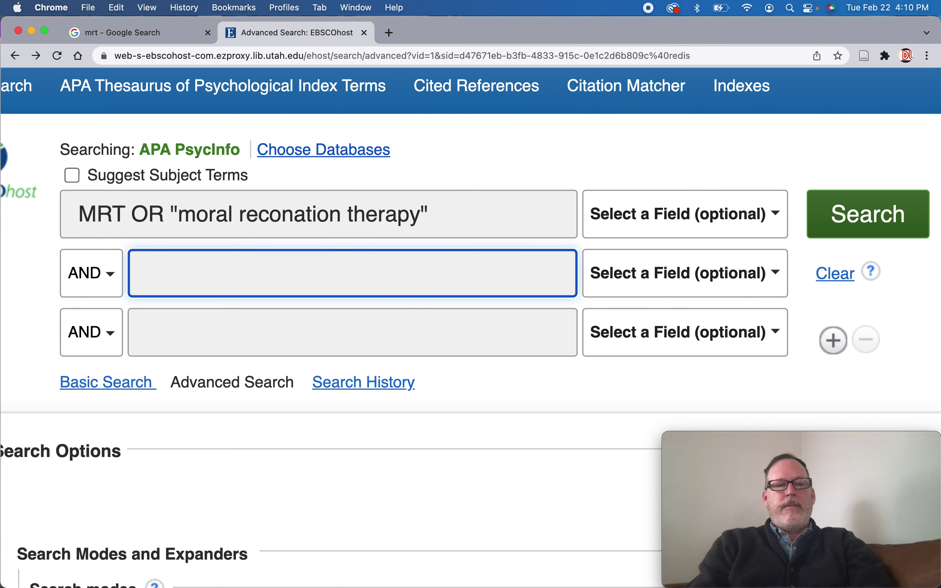
pyautogui.write('cbt OR')
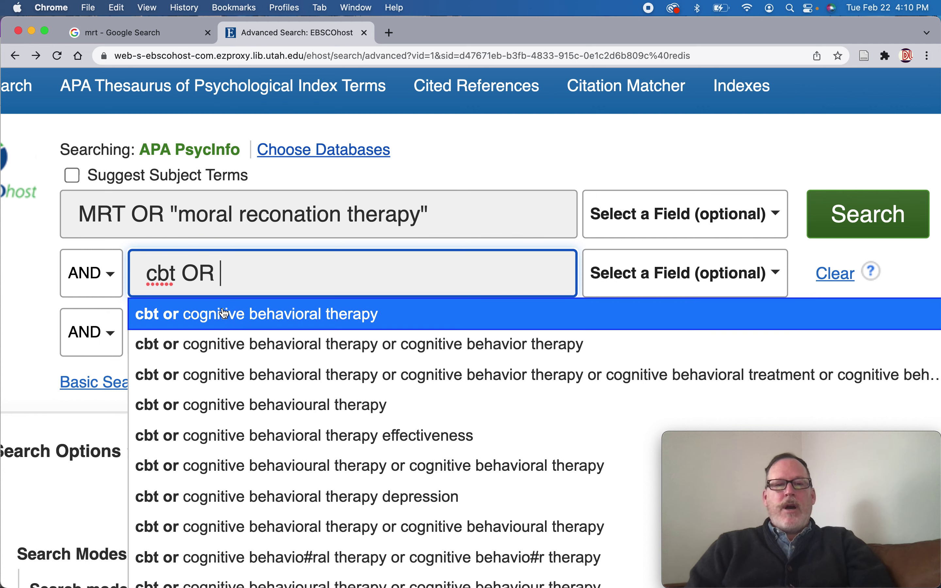
pyautogui.click(223, 314)
pyautogui.click(210, 274)
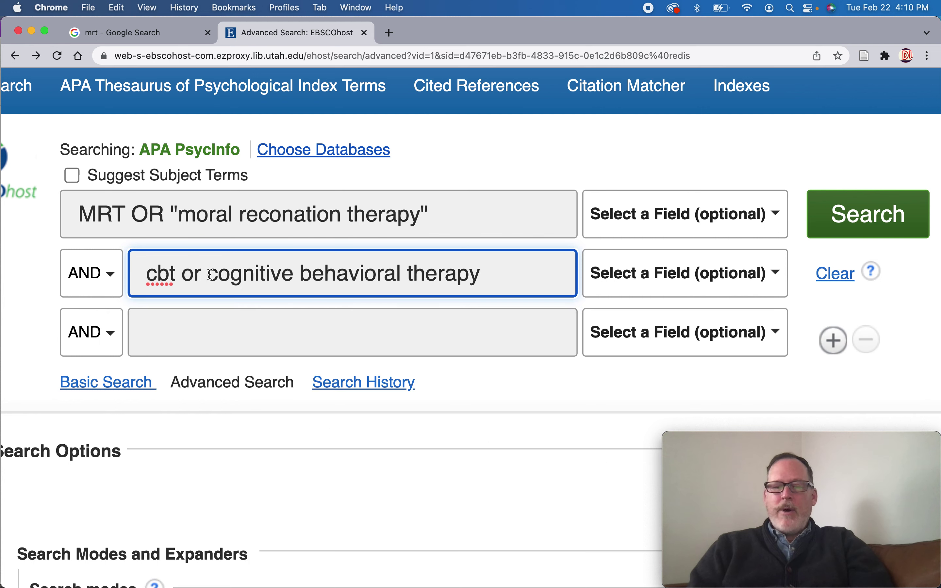
pyautogui.write('"')
pyautogui.click(490, 274)
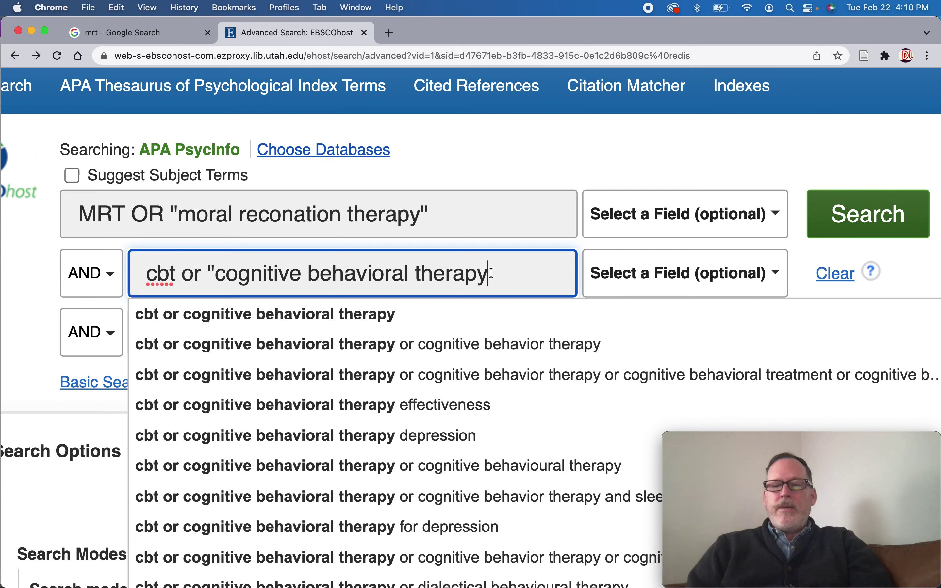
pyautogui.write('"')
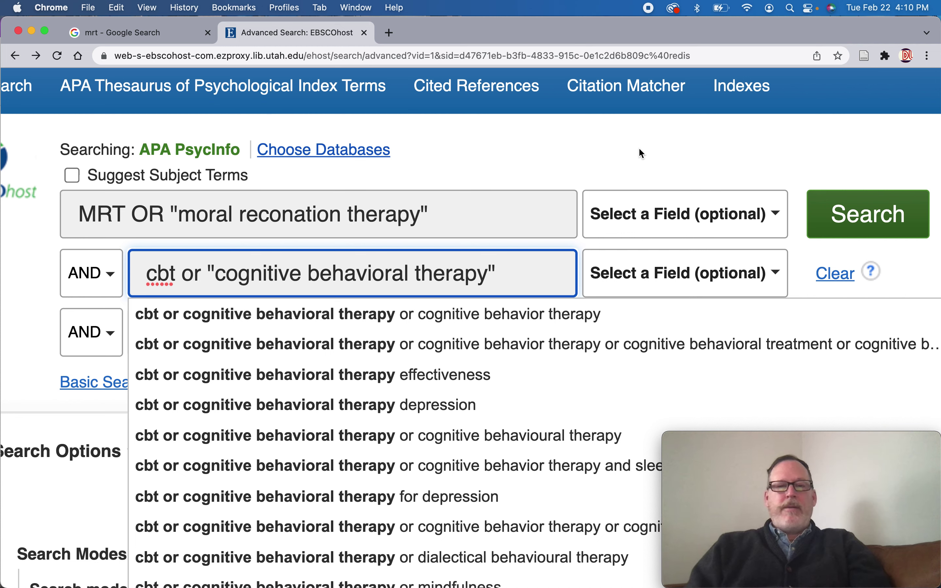
pyautogui.click(827, 162)
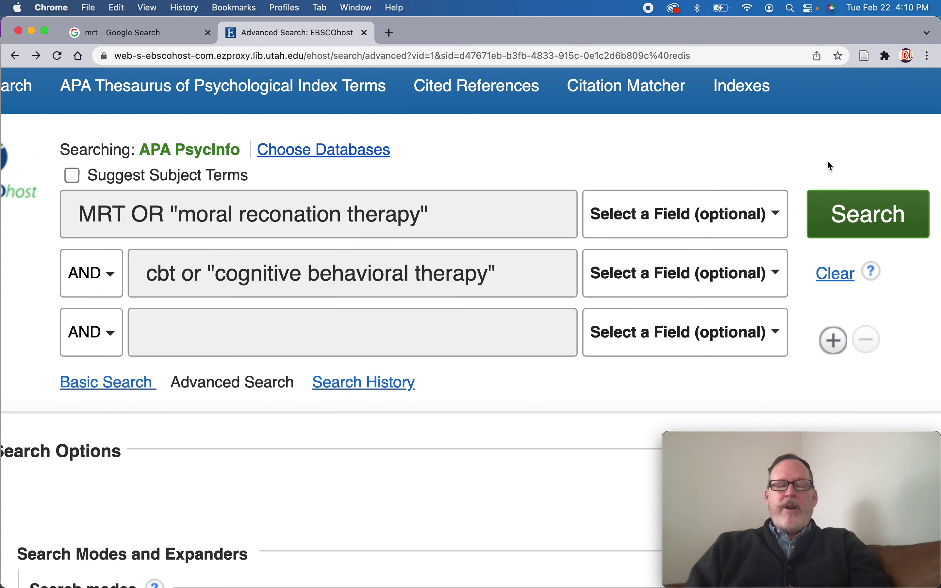
# - Run the combined MRT and CBT search (13 results), then return to a blank Advanced Search form
pyautogui.click(841, 217)
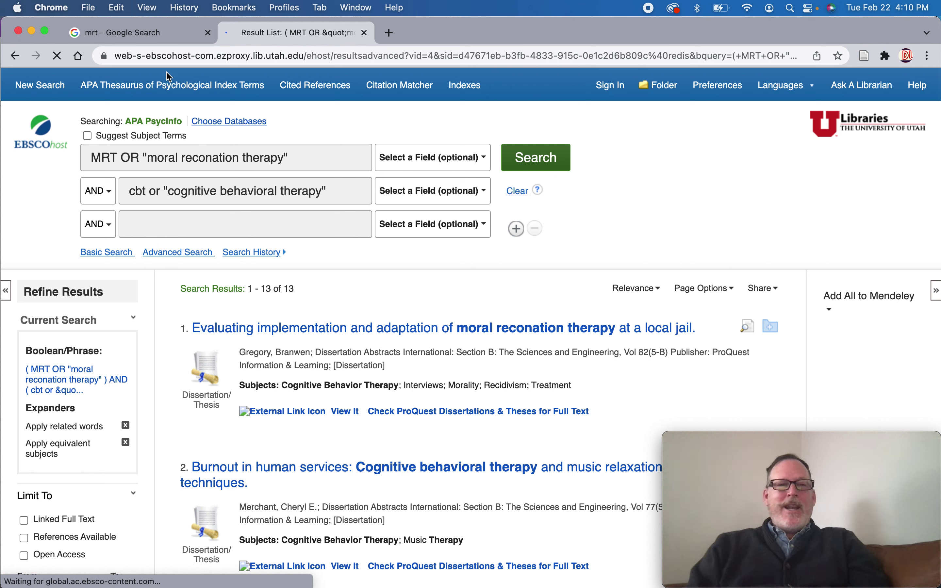
pyautogui.click(16, 57)
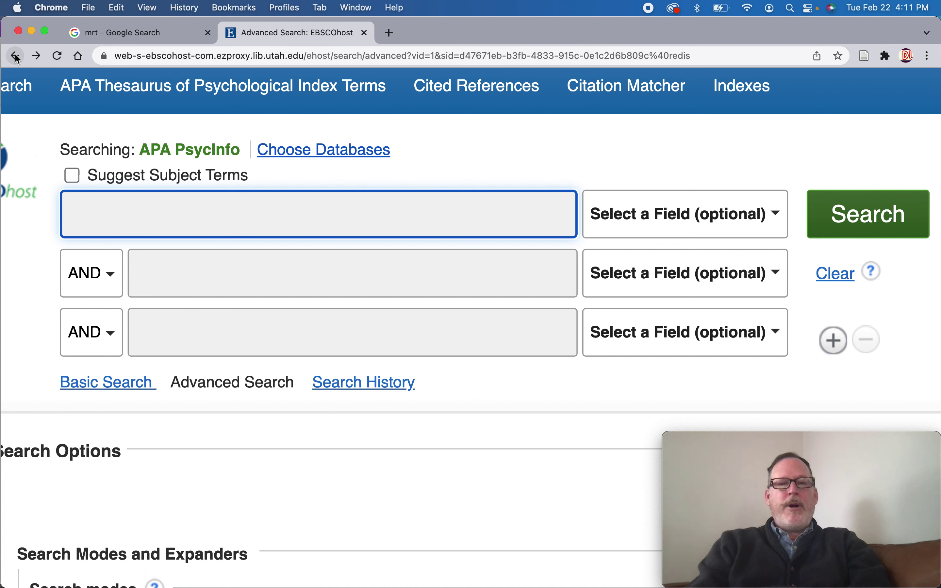
# - Refill the first row with MRT OR "moral reconation therapy" and bring up the OneNote notes
pyautogui.write('MRT')
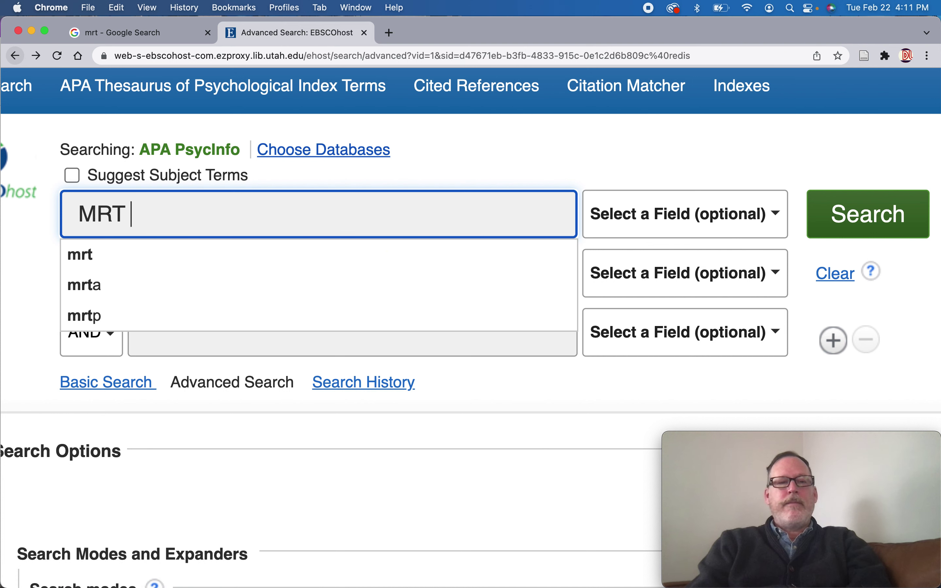
pyautogui.write(' OR ')
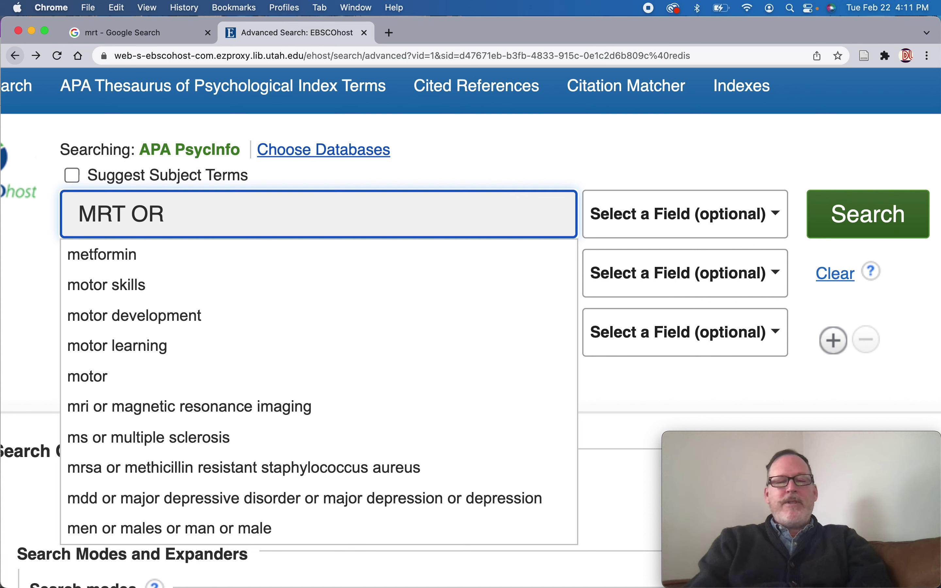
pyautogui.write('"moral')
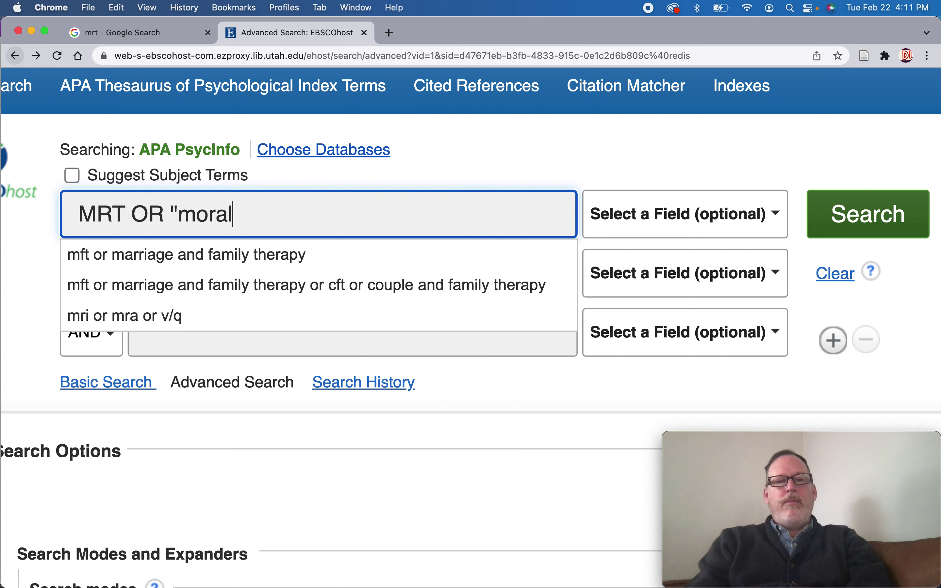
pyautogui.write(' reconation')
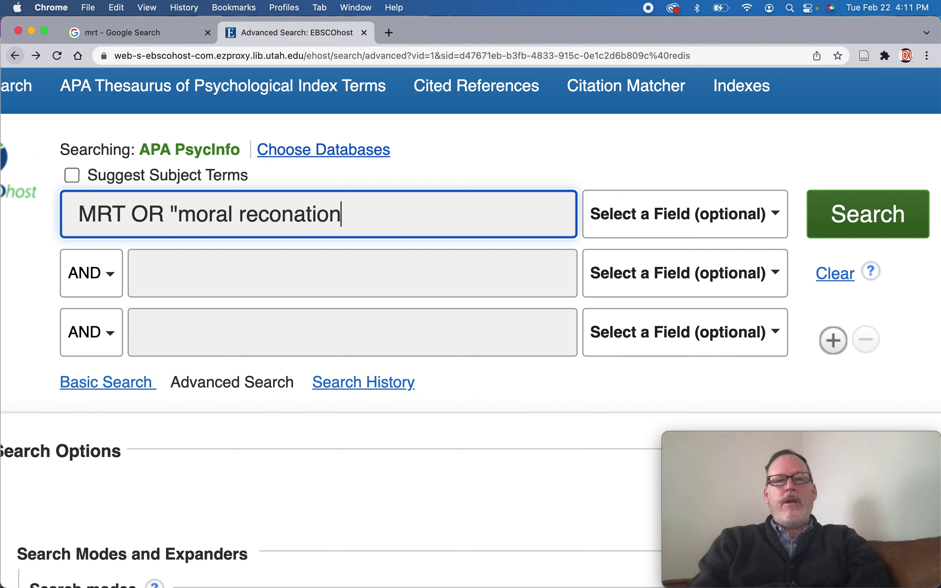
pyautogui.write(' therapy"')
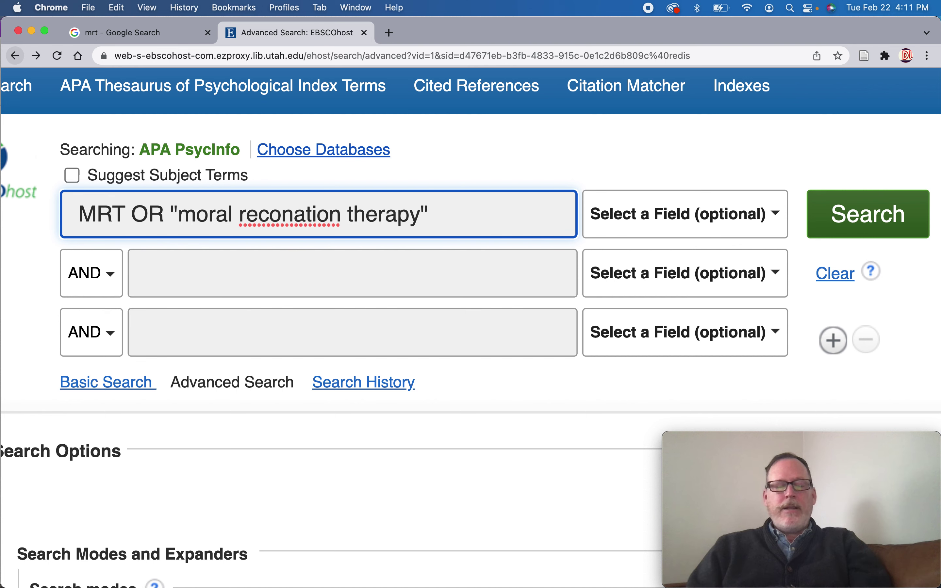
pyautogui.press('super+Tab')
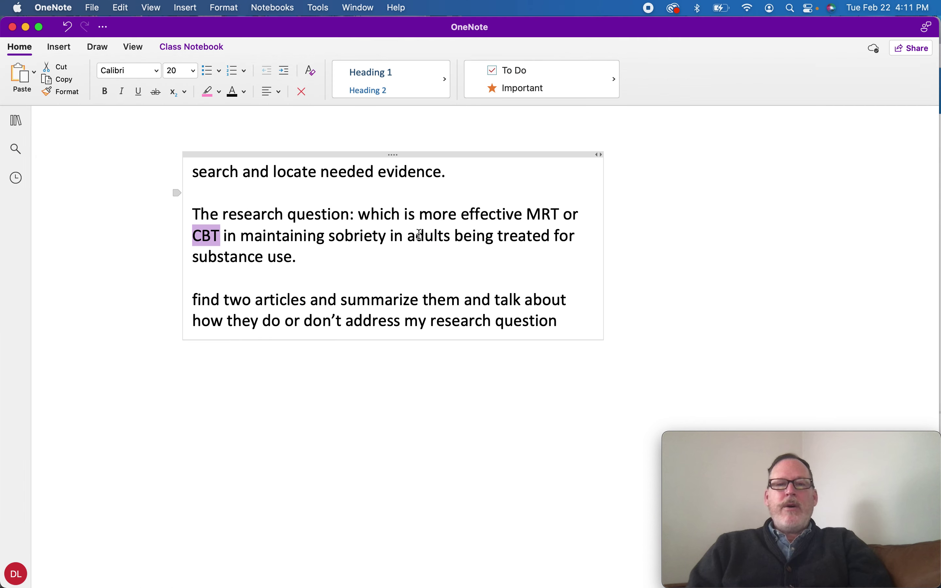
# - Highlight 'adults' and 'substance use' in the research question, then go to EBSCOhost's second search line
pyautogui.moveTo(408, 237); pyautogui.dragTo(451, 236)
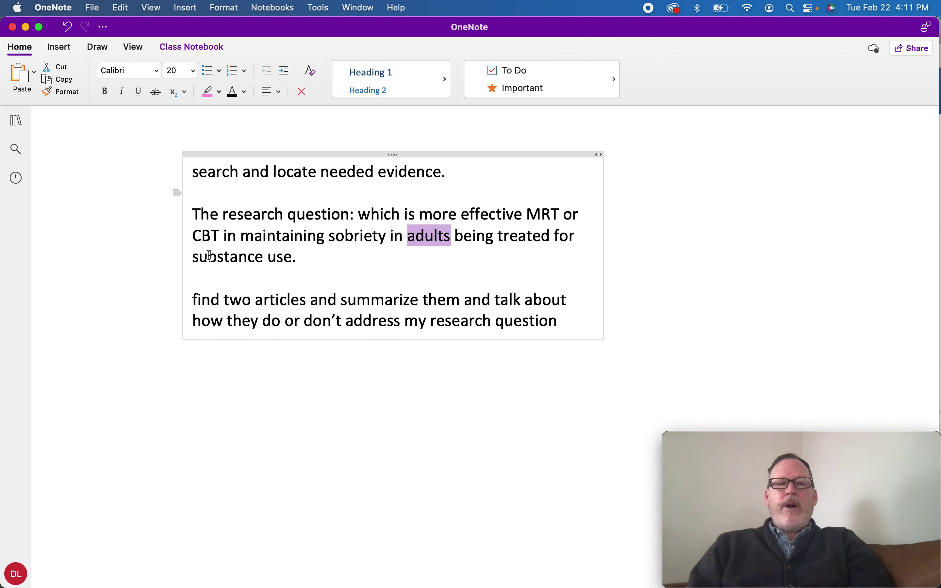
pyautogui.moveTo(192, 255); pyautogui.dragTo(299, 260)
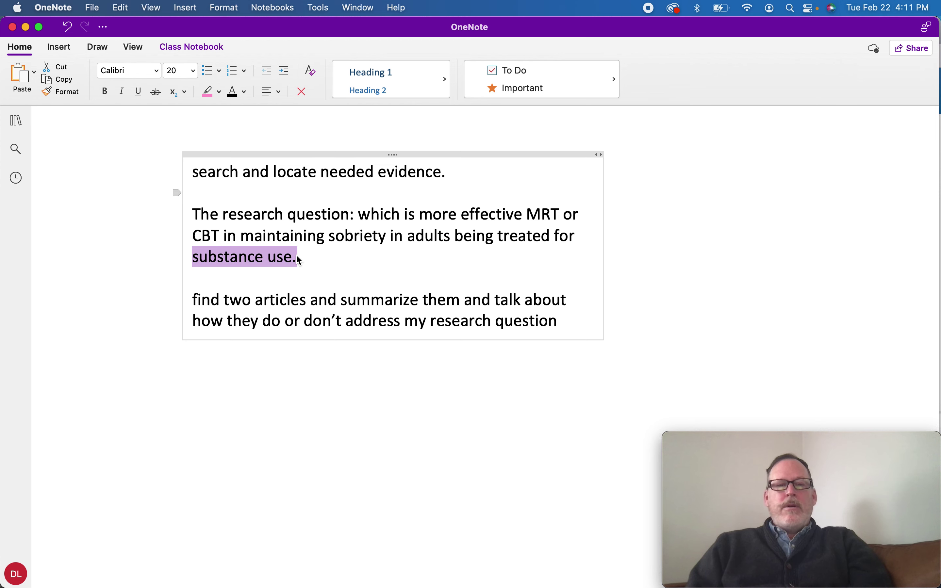
pyautogui.press('super+Tab')
pyautogui.click(239, 277)
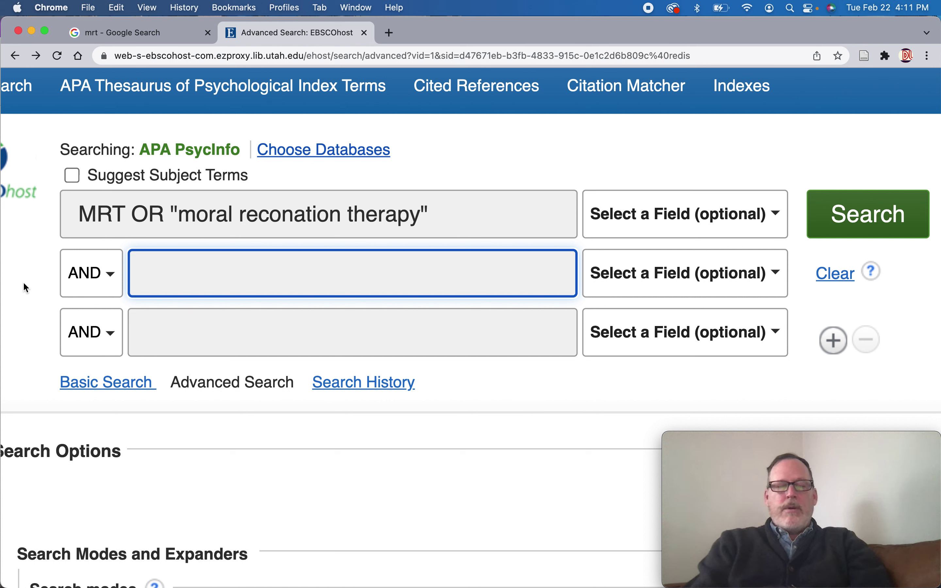
# - Search MRT AND "substance use" OR "substance abuse" OR "drug use" OR dependence OR addiction
pyautogui.write('"sub')
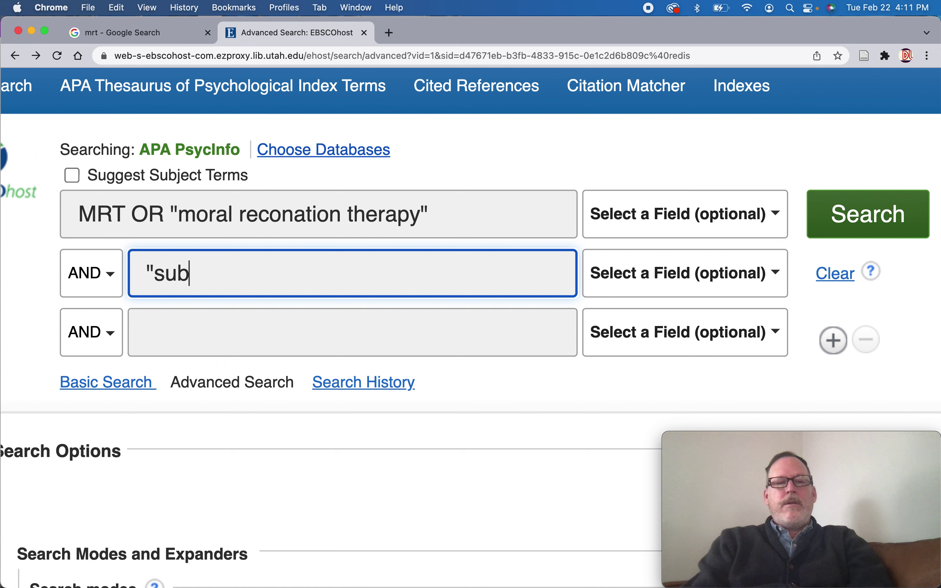
pyautogui.write('stance use" OR ')
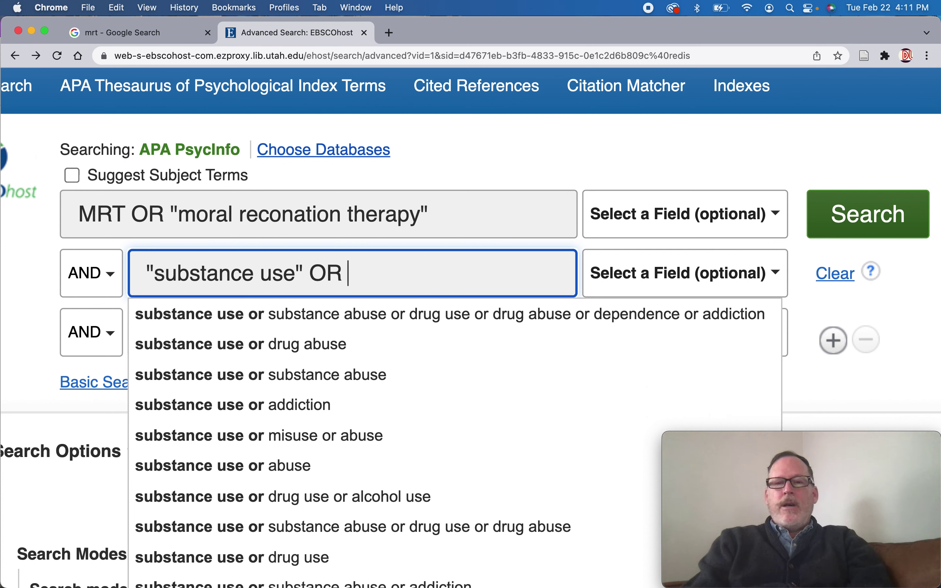
pyautogui.write('"subs')
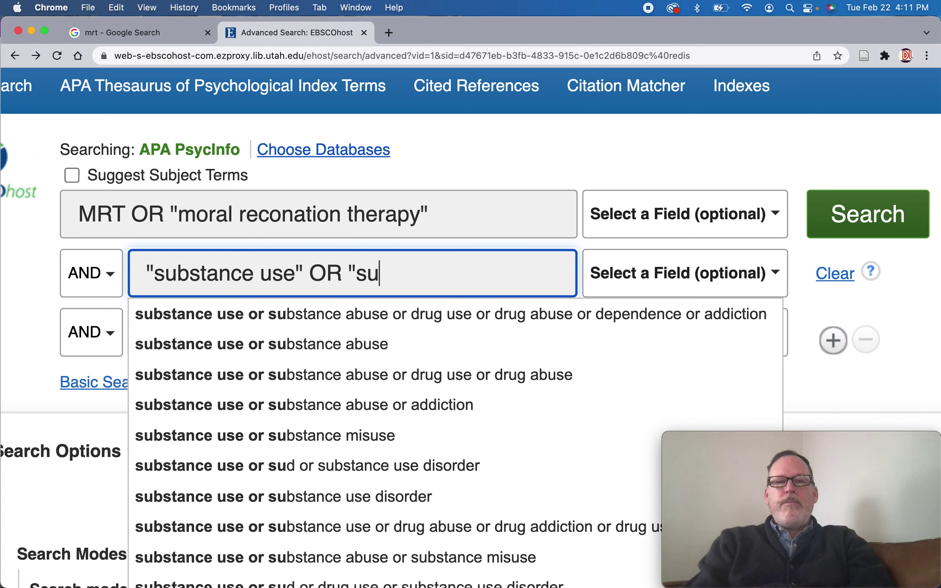
pyautogui.write('tan')
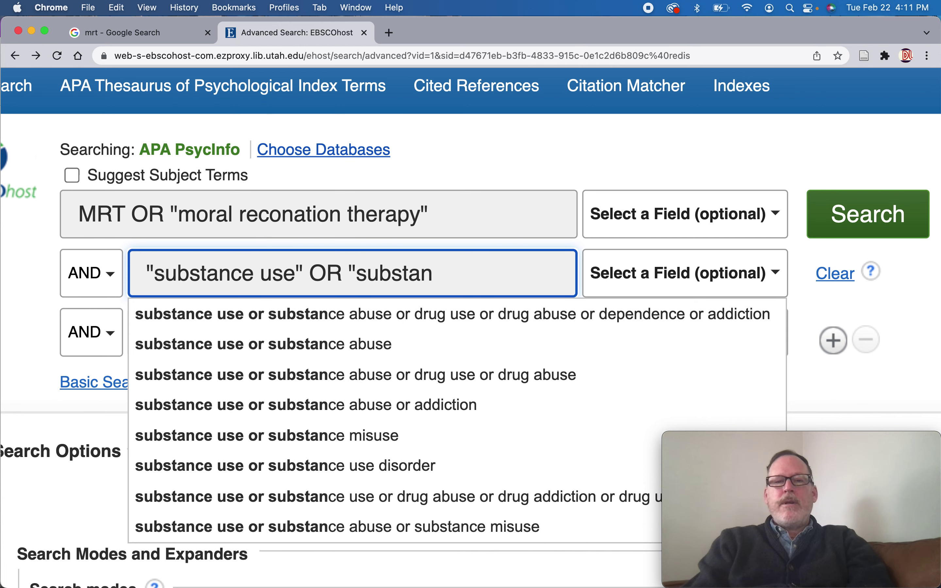
pyautogui.write('ce abuse"')
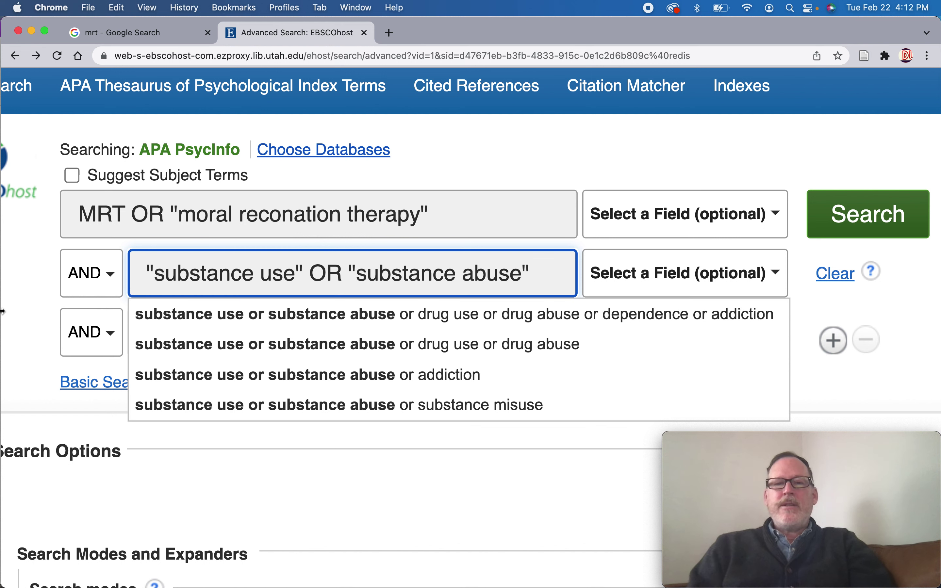
pyautogui.write('OR "')
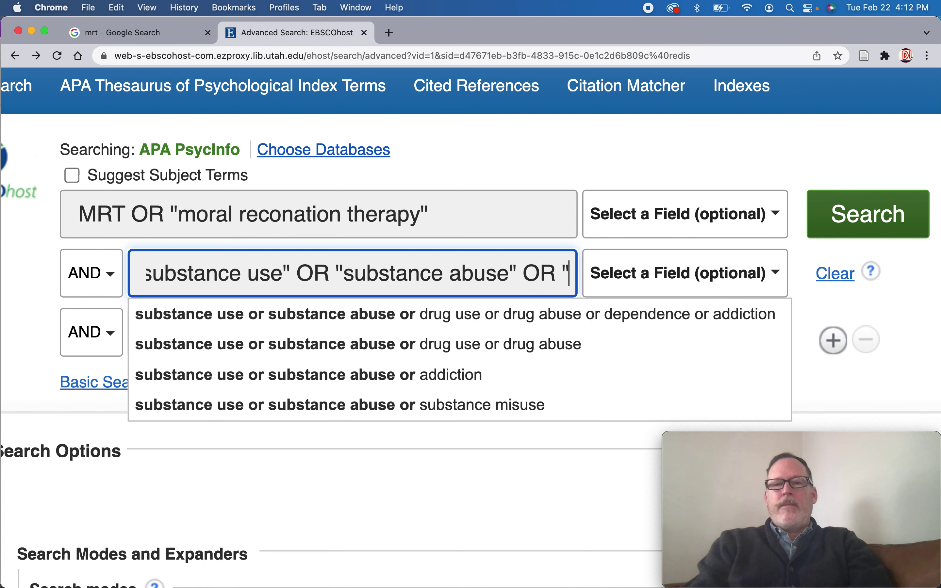
pyautogui.write('durg use')
pyautogui.press('BackSpace')
pyautogui.press('BackSpace')
pyautogui.press('BackSpace')
pyautogui.press('BackSpace')
pyautogui.press('BackSpace')
pyautogui.press('BackSpace')
pyautogui.press('BackSpace')
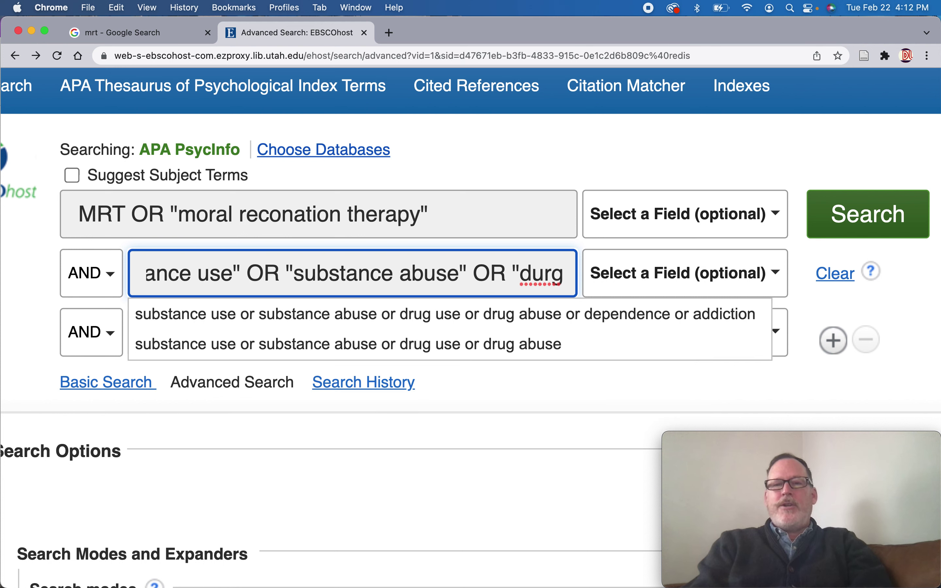
pyautogui.write('rug use"')
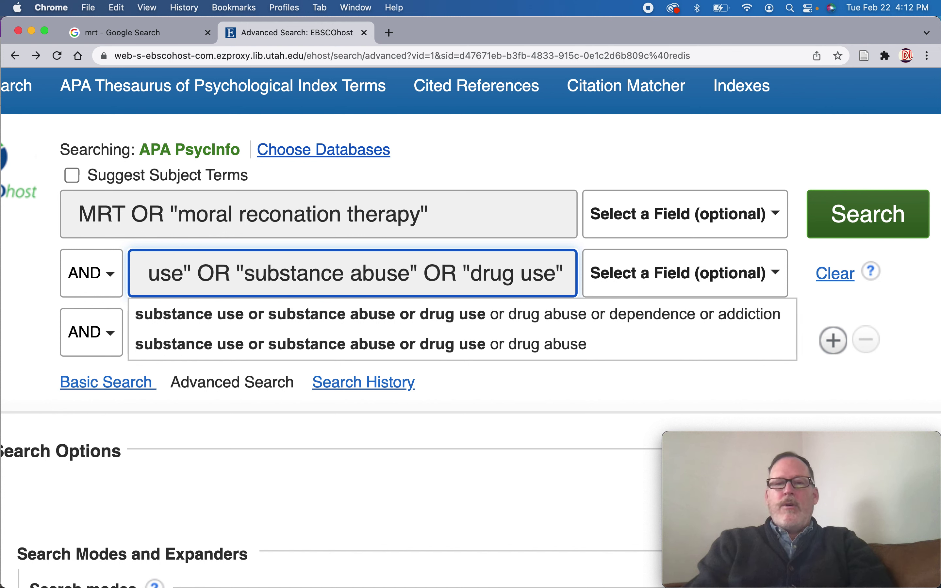
pyautogui.write(' OR depen')
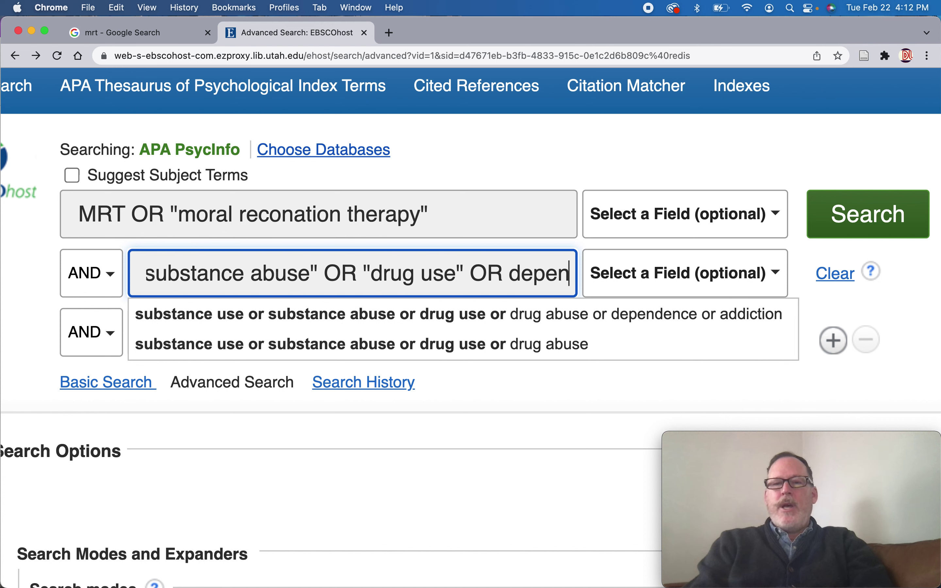
pyautogui.write('dence OR a')
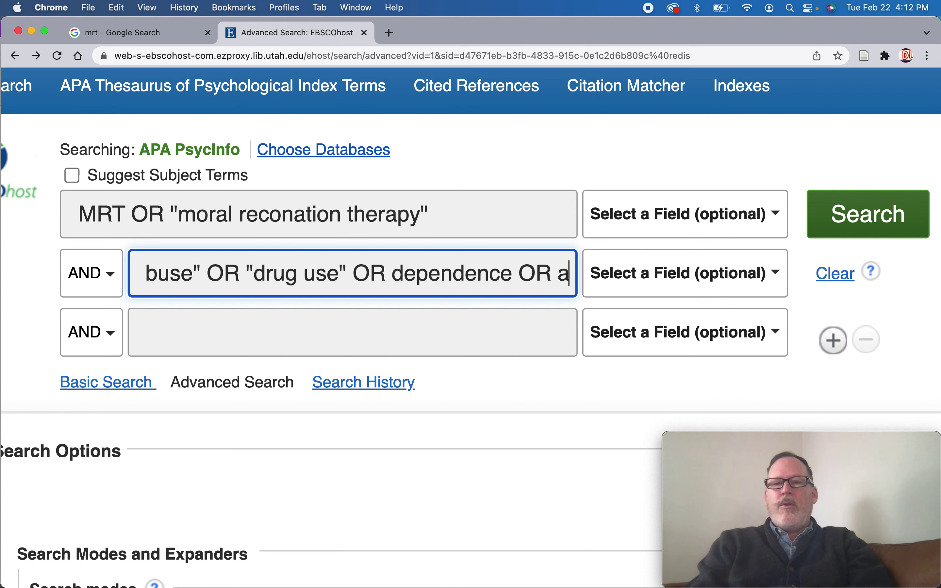
pyautogui.write('ddiction')
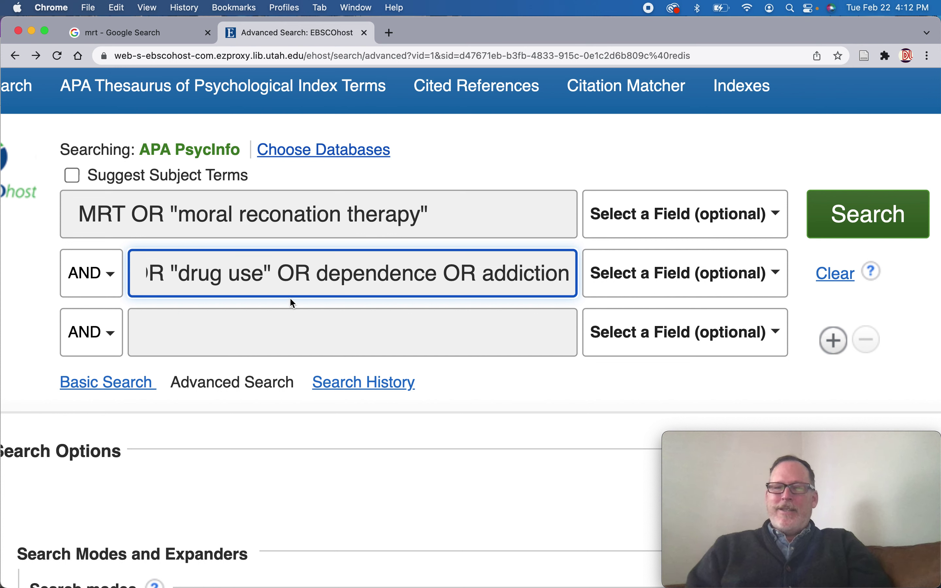
pyautogui.click(847, 219)
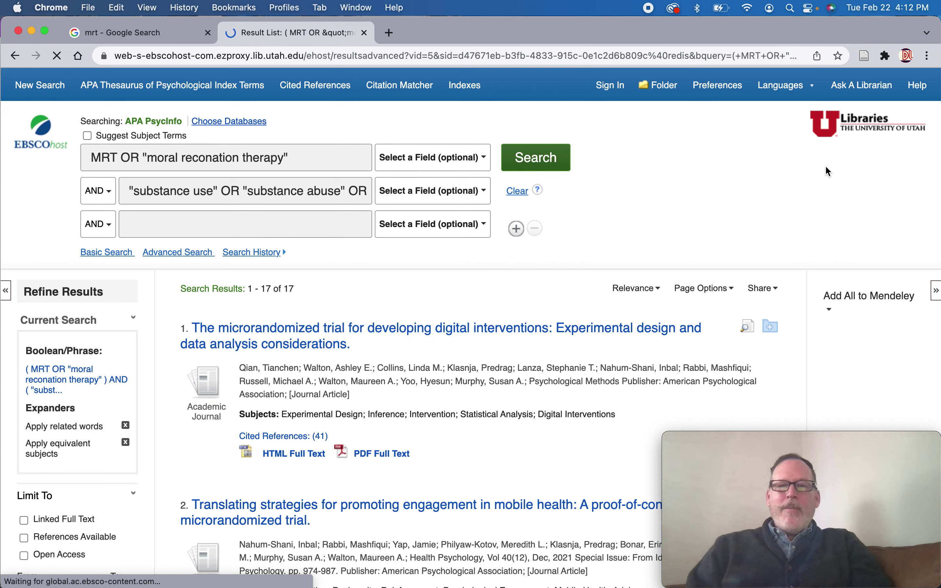
# - Enter adult as the third search concept
pyautogui.click(297, 225)
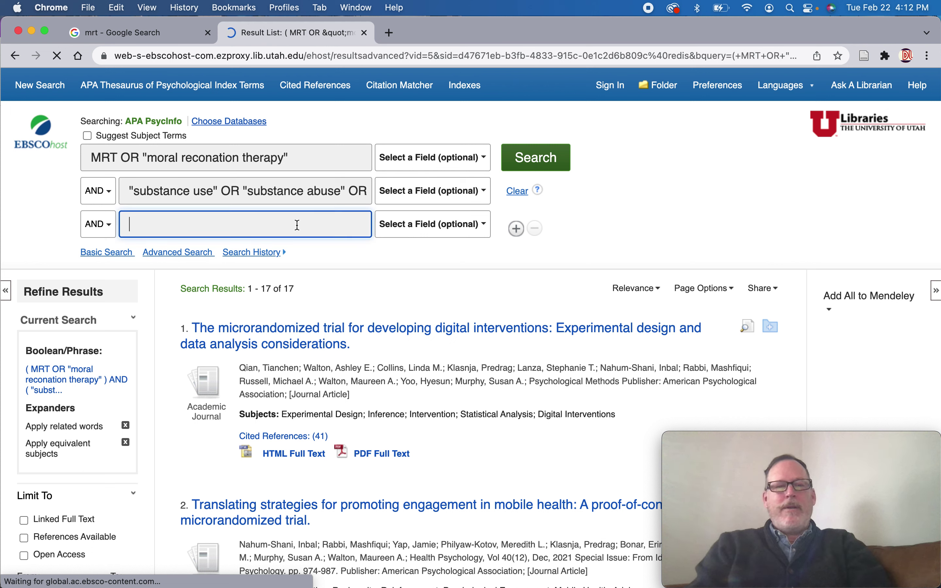
pyautogui.write('adult')
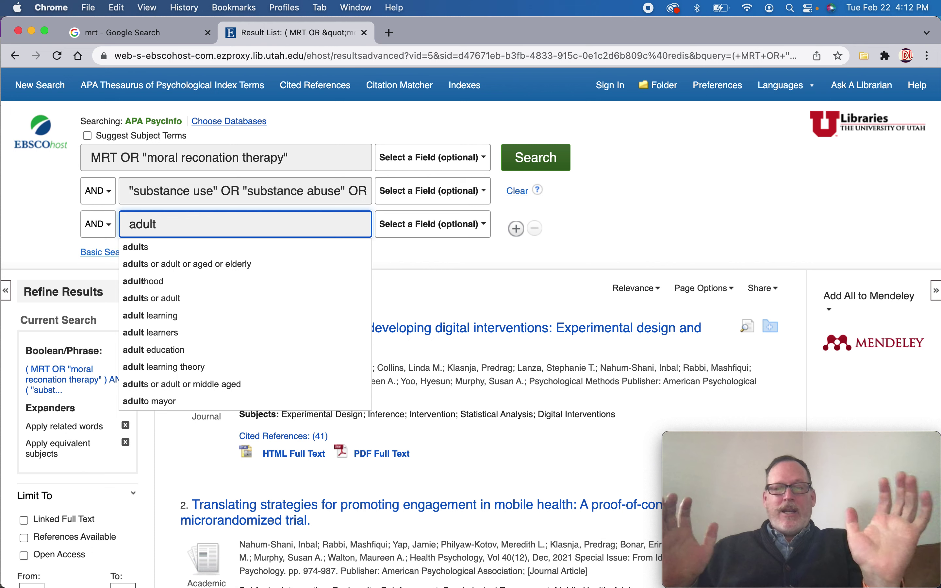
# - Rerun the search with adult added, narrowing to 9 results, and select the first-line MRT query
pyautogui.click(668, 162)
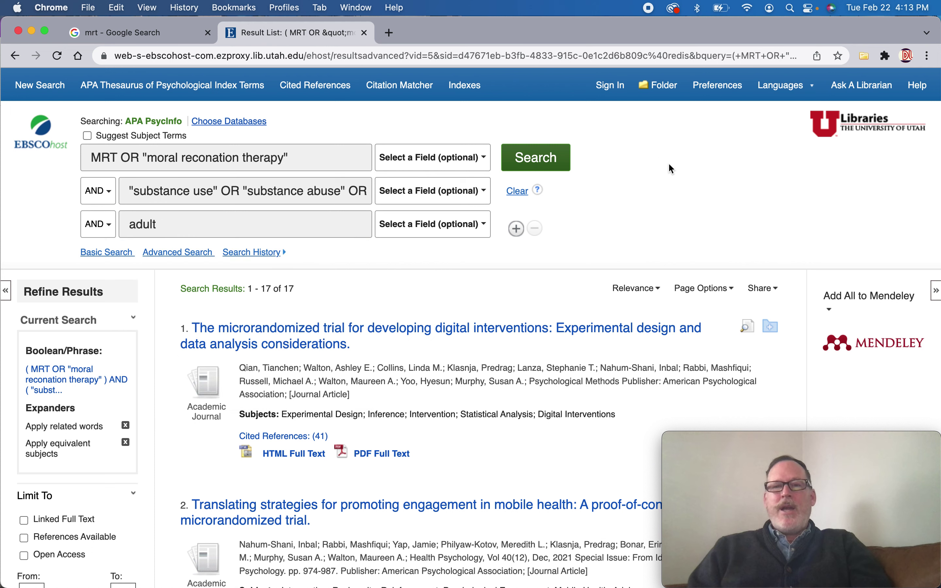
pyautogui.click(546, 162)
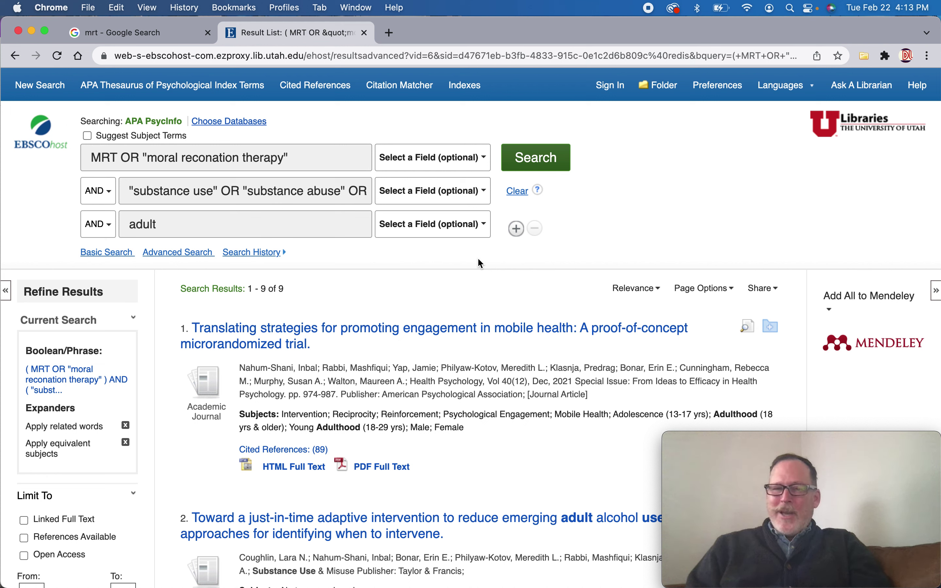
pyautogui.moveTo(294, 158); pyautogui.dragTo(3, 163)
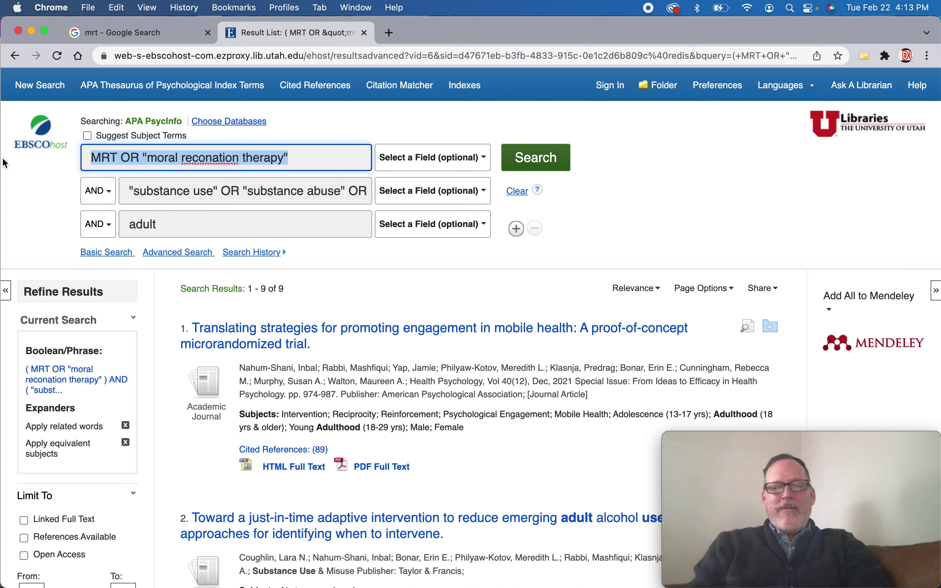
# - Replace the first line with cbt OR "cognitive behavioral therapy" and rerun, getting 1,125 results
pyautogui.write('CB')
pyautogui.write('T')
pyautogui.press('BackSpace')
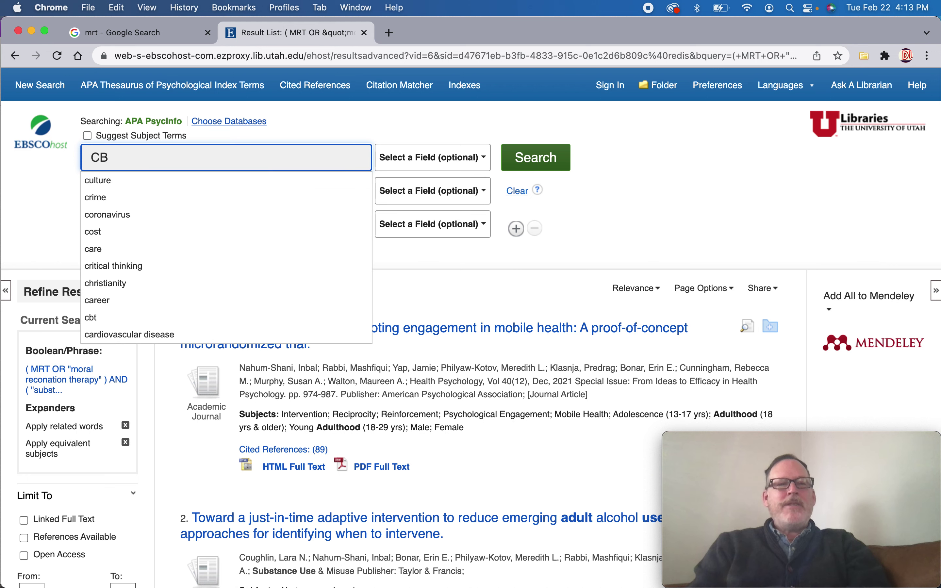
pyautogui.write('T')
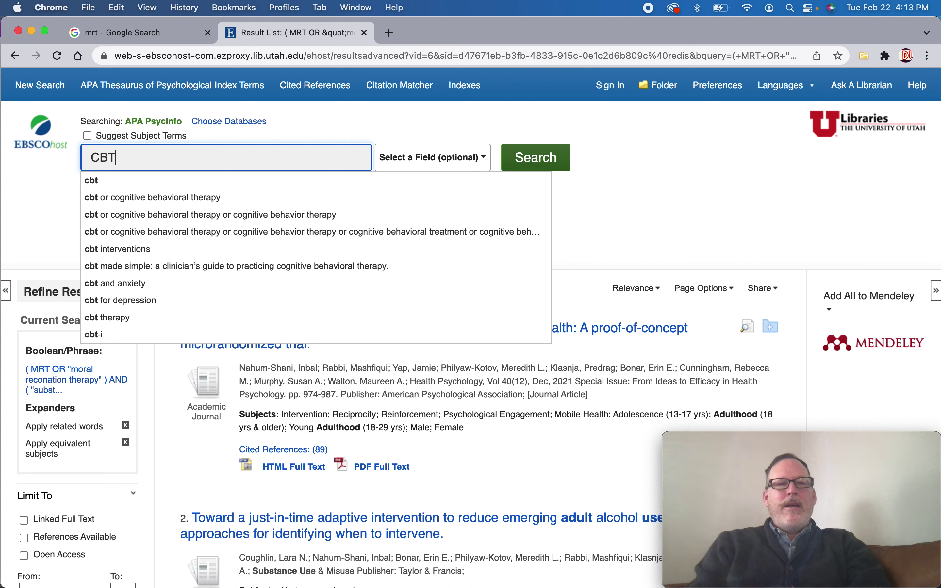
pyautogui.write(' OR cogn')
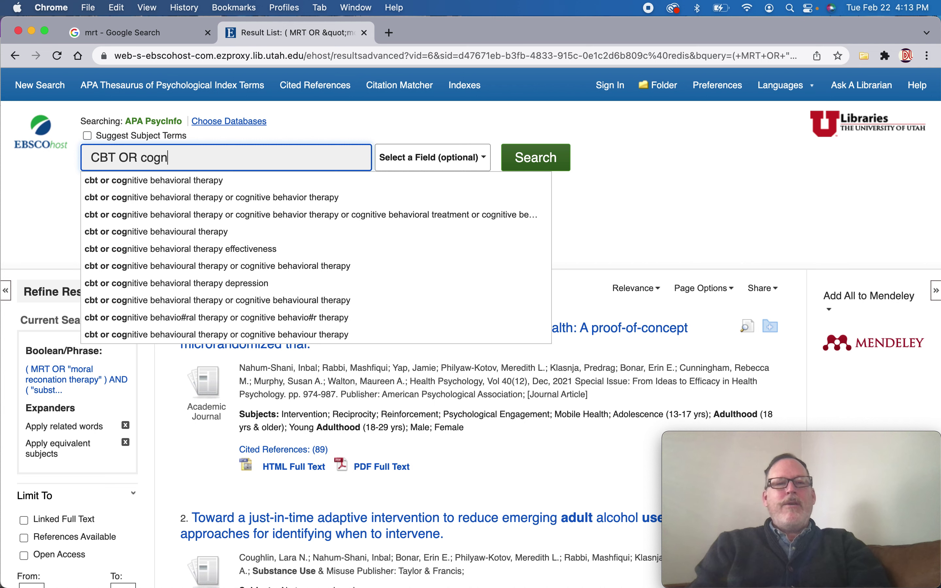
pyautogui.press('BackSpace')
pyautogui.press('BackSpace')
pyautogui.press('BackSpace')
pyautogui.press('BackSpace')
pyautogui.write('"co')
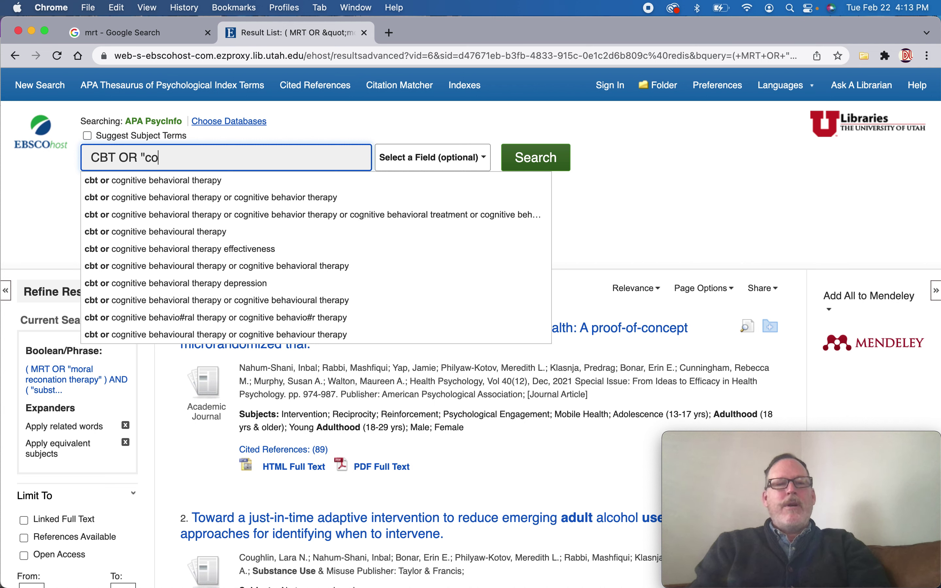
pyautogui.write('gniti')
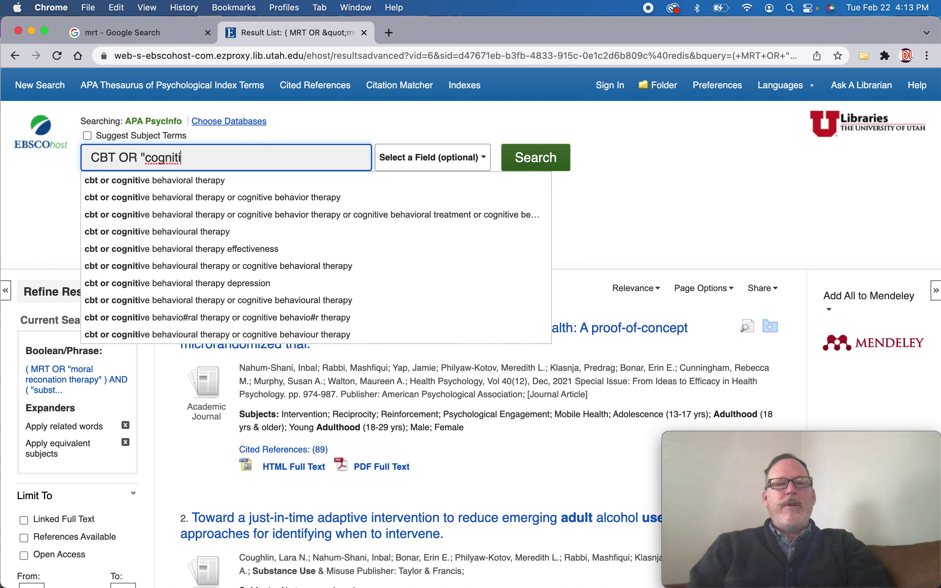
pyautogui.click(171, 181)
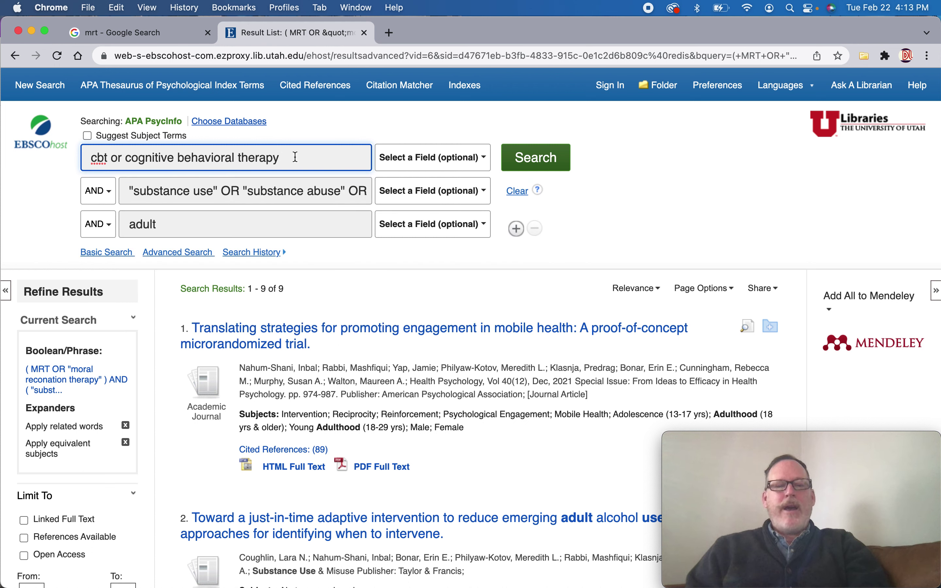
pyautogui.write('"')
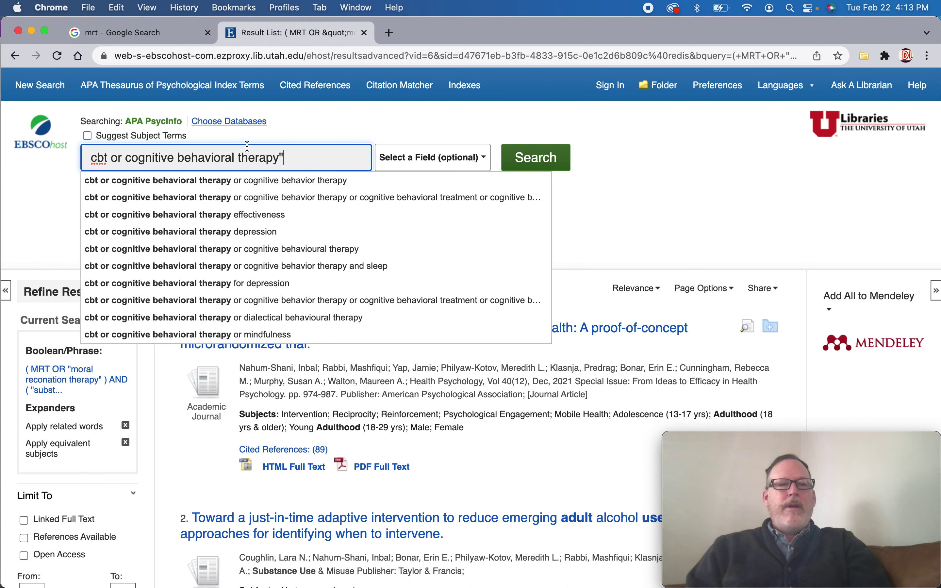
pyautogui.click(127, 158)
pyautogui.write('"')
pyautogui.click(51, 186)
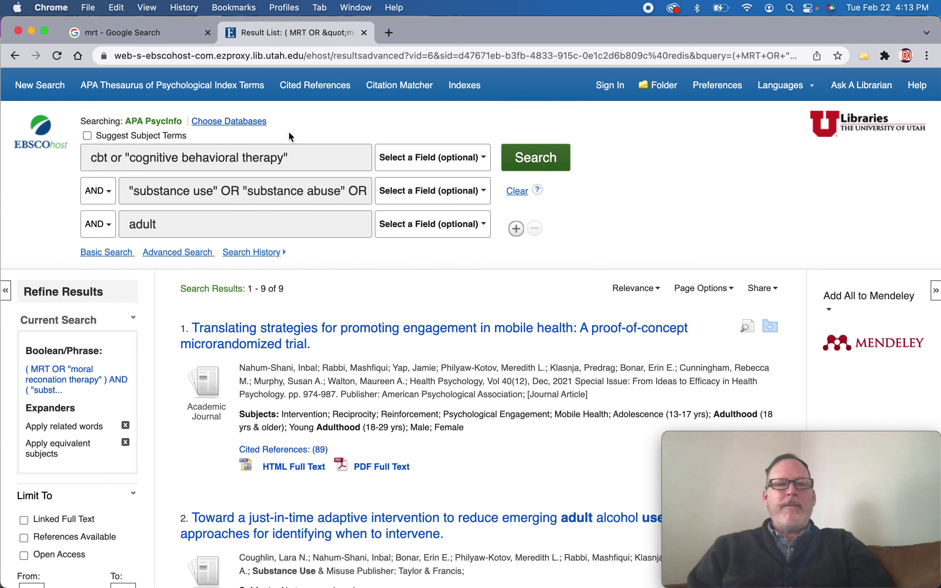
pyautogui.click(550, 168)
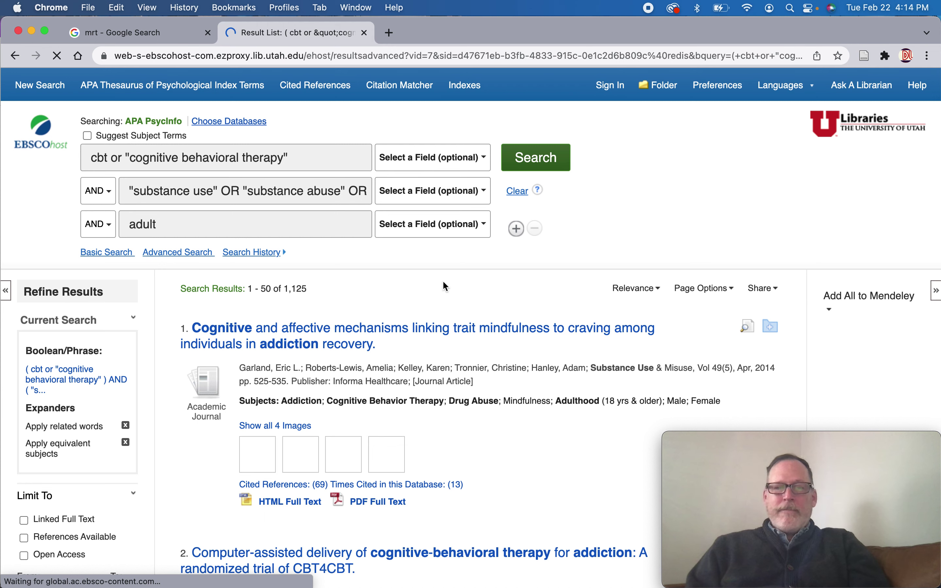
# - Limit publication dates to 2016–2022, narrowing the results to 298
pyautogui.scroll(-3, 444, 282)
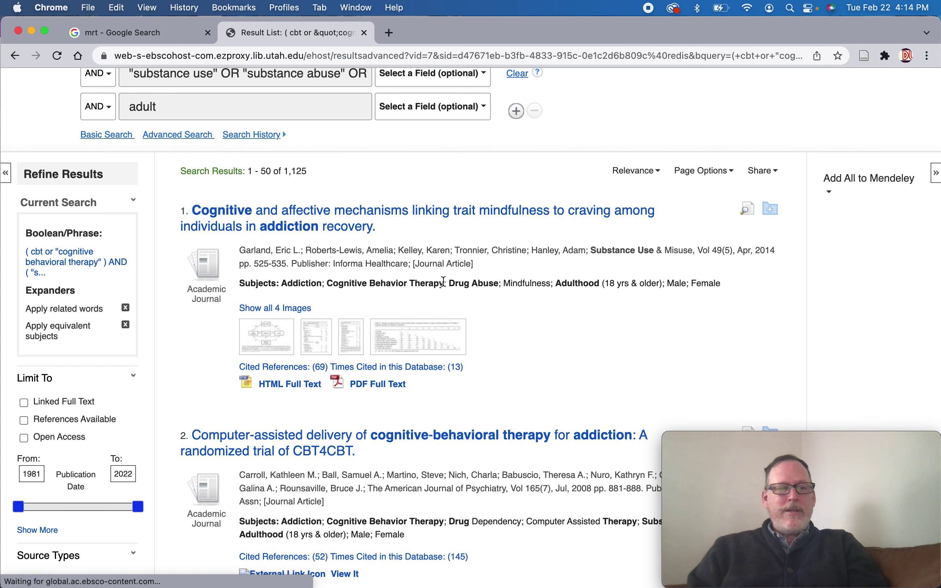
pyautogui.scroll(-1, 174, 421)
pyautogui.scroll(-2, 172, 417)
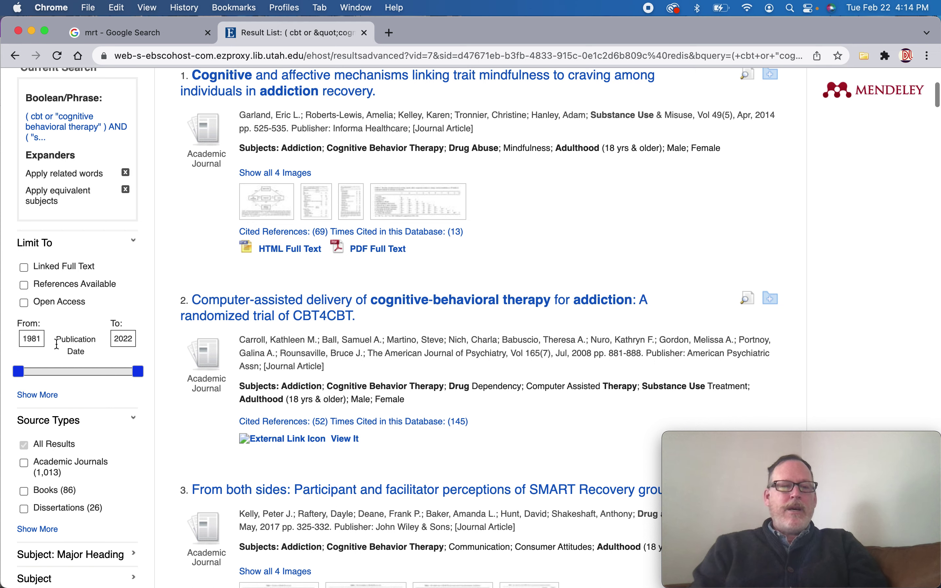
pyautogui.scroll(5, 56, 345)
pyautogui.hscroll(-3, 57, 344)
pyautogui.scroll(-4, 57, 344)
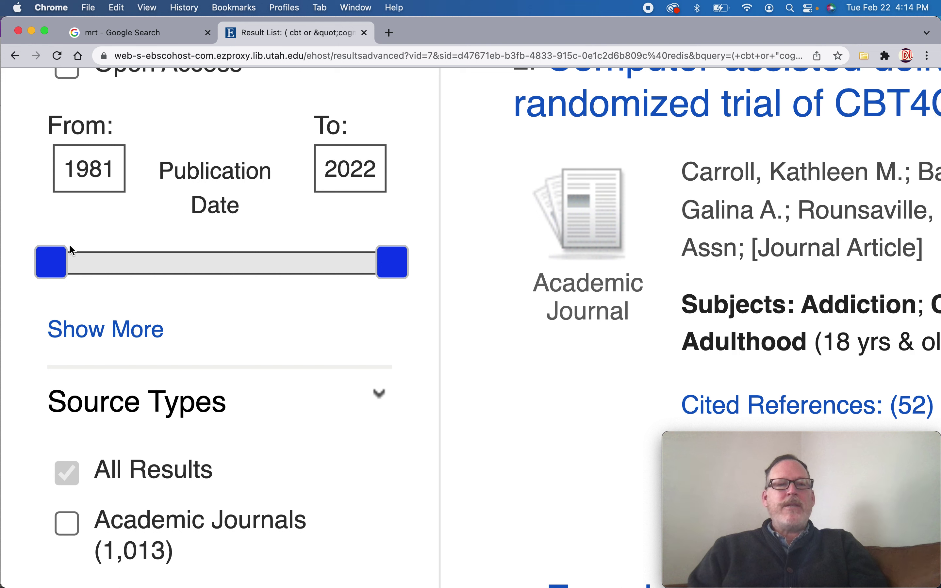
pyautogui.moveTo(56, 270); pyautogui.dragTo(351, 260)
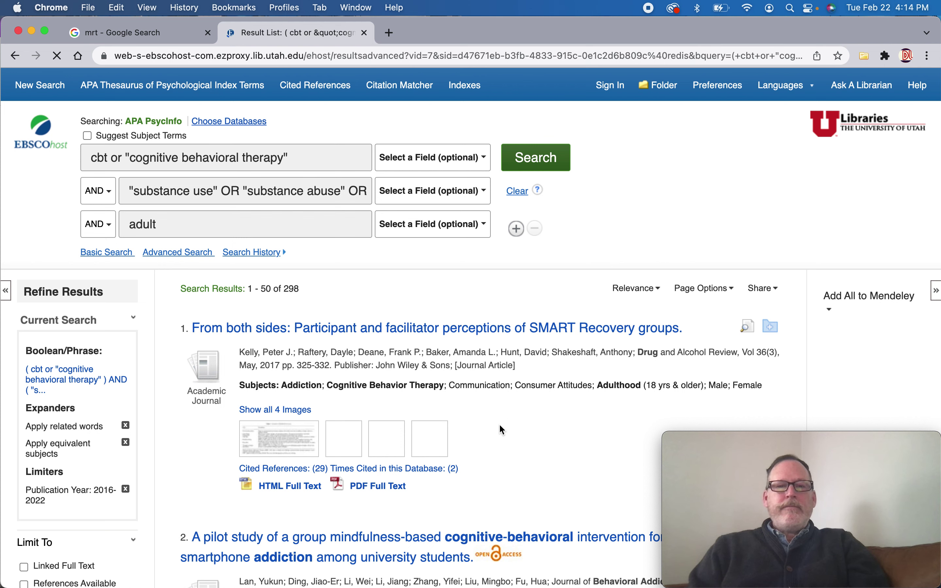
# - Open result 4, the 'Maladaptive cognitions predict…' gaming study, and its library full-text link in a new tab
pyautogui.scroll(-6, 499, 426)
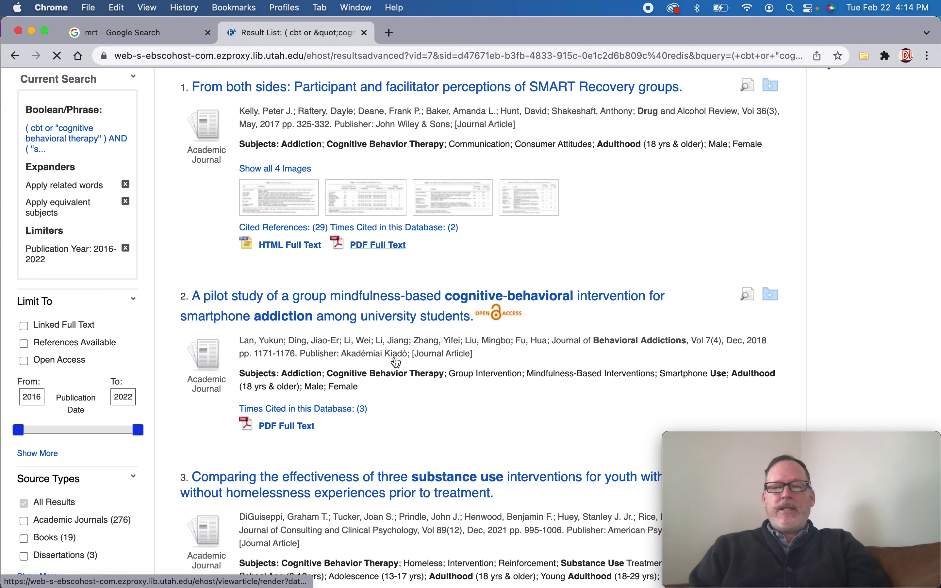
pyautogui.scroll(-9, 396, 362)
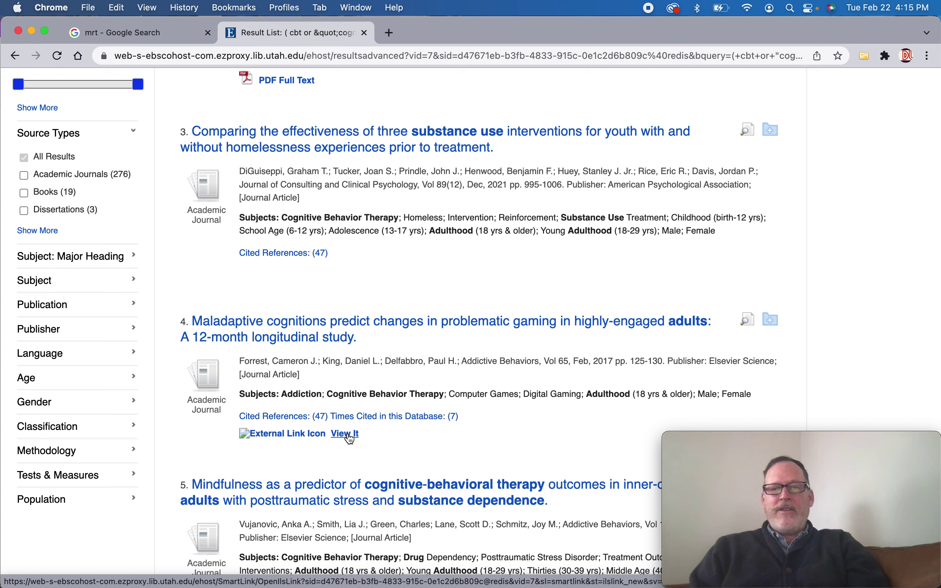
pyautogui.click(350, 325)
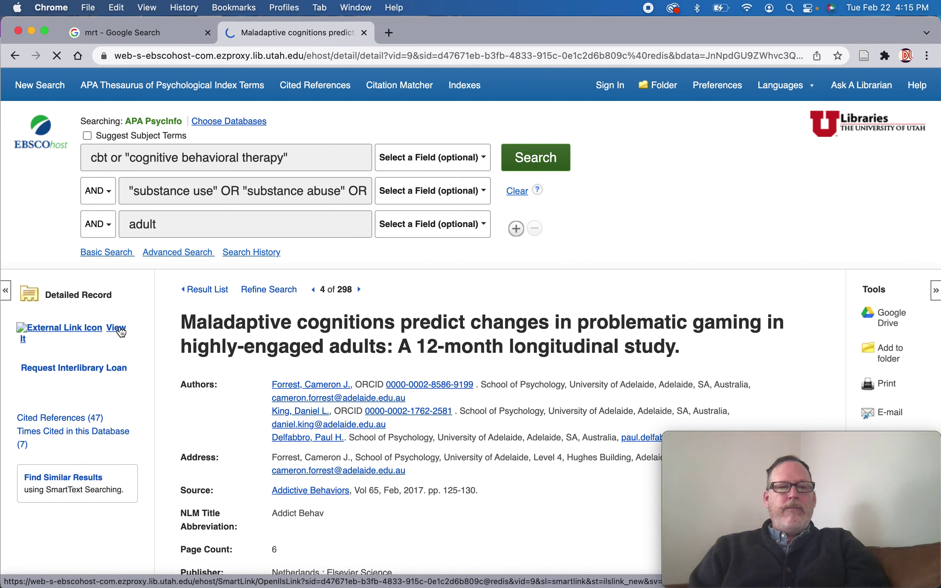
pyautogui.moveTo(119, 330); pyautogui.dragTo(120, 334)
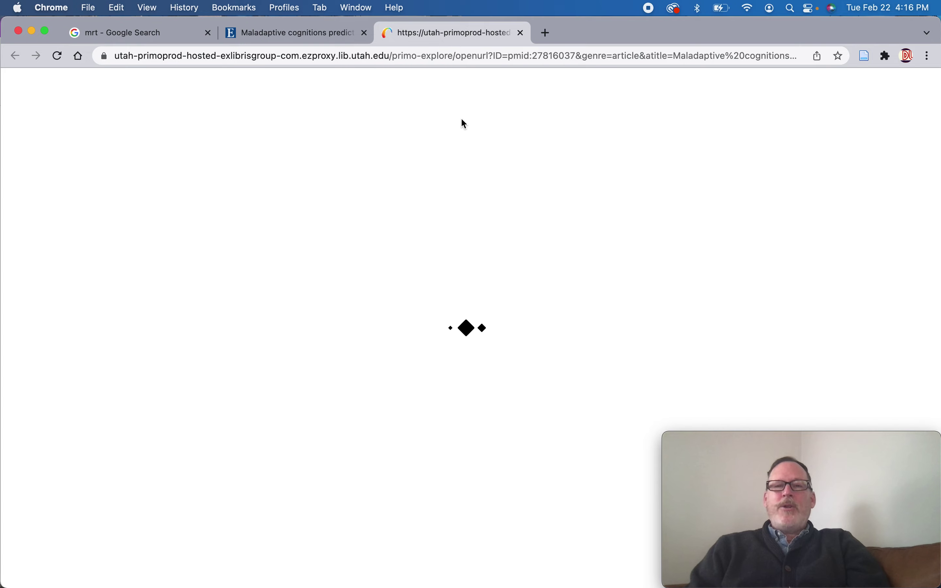
pyautogui.click(521, 33)
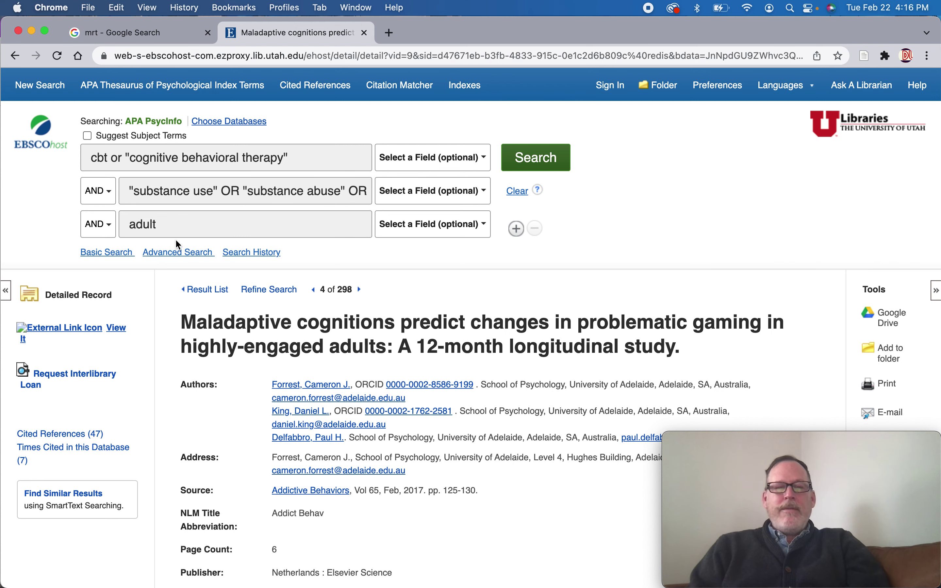
pyautogui.press('super+Tab')
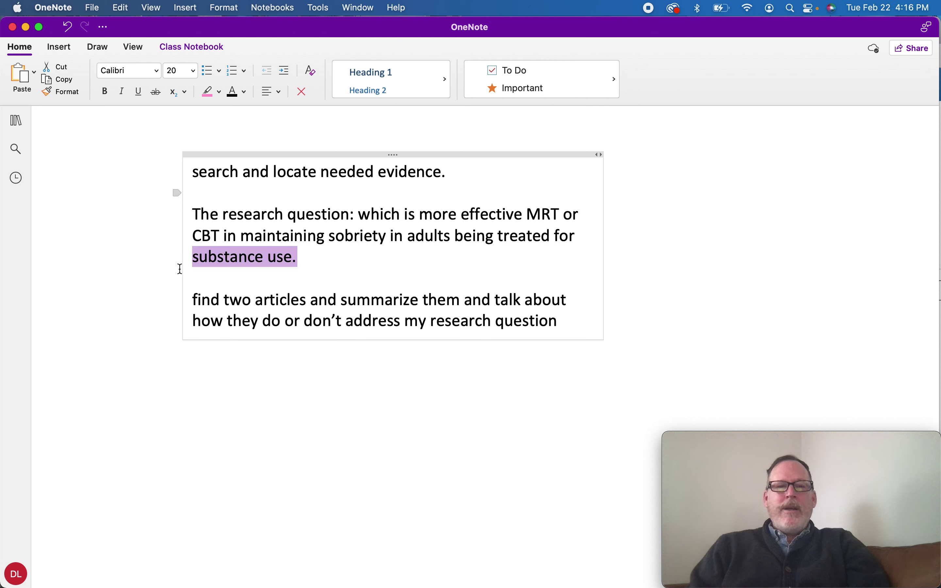
pyautogui.moveTo(192, 302); pyautogui.dragTo(578, 325)
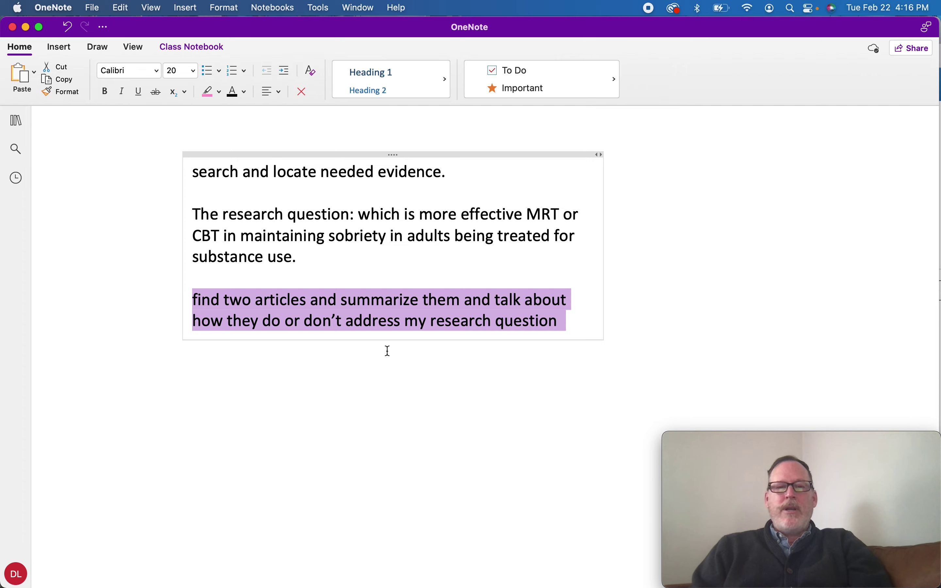
pyautogui.press('super+Tab')
pyautogui.scroll(-5, 388, 351)
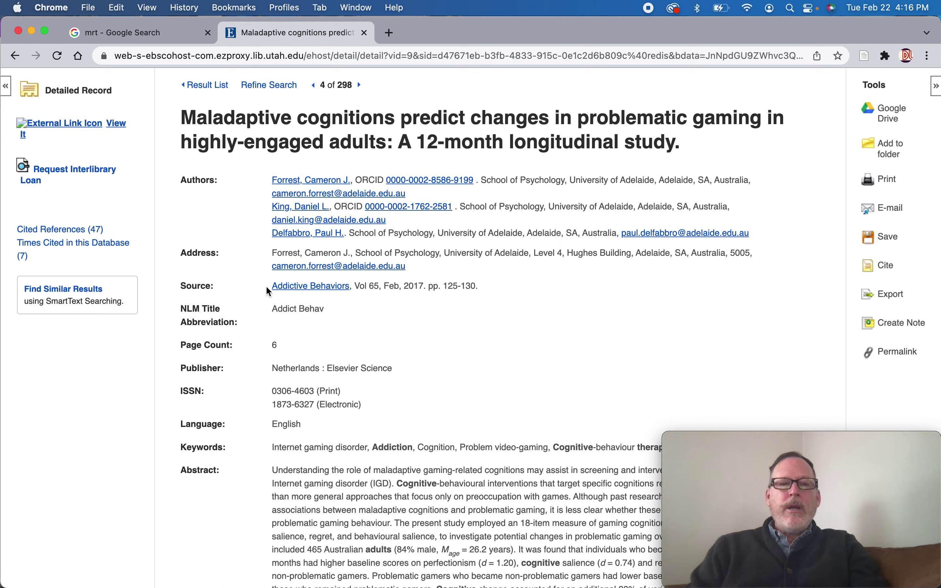
pyautogui.moveTo(268, 289); pyautogui.dragTo(361, 290)
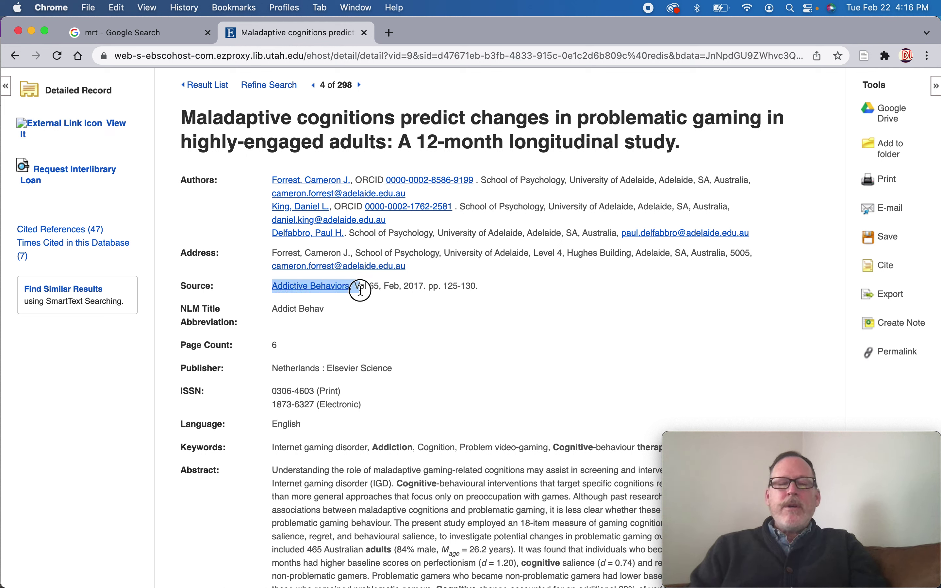
pyautogui.click(438, 338)
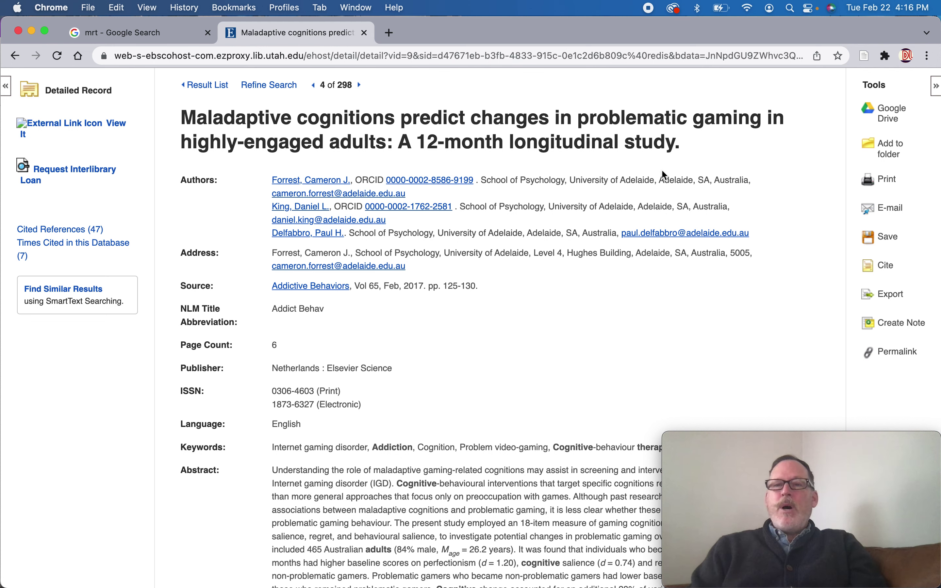
pyautogui.moveTo(694, 142); pyautogui.dragTo(171, 123)
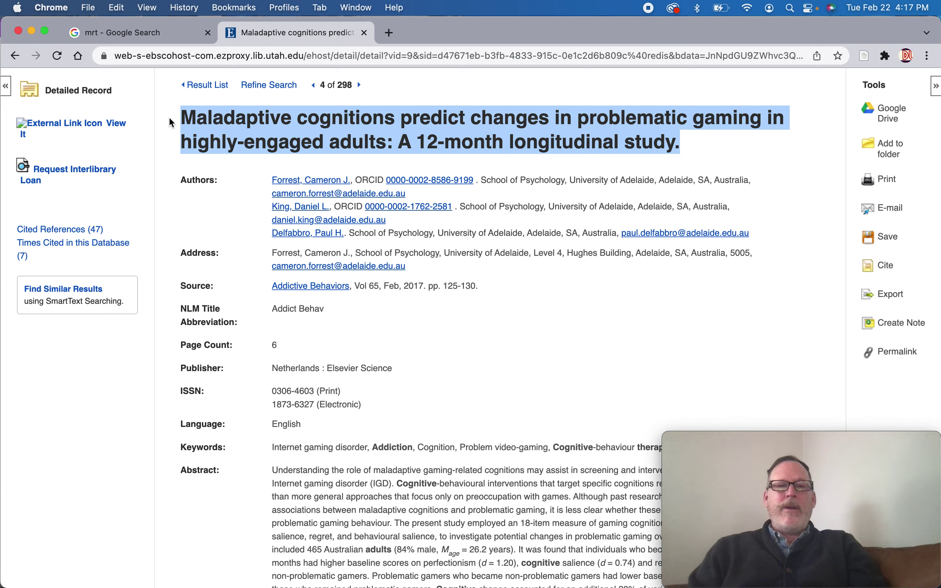
pyautogui.click(165, 119)
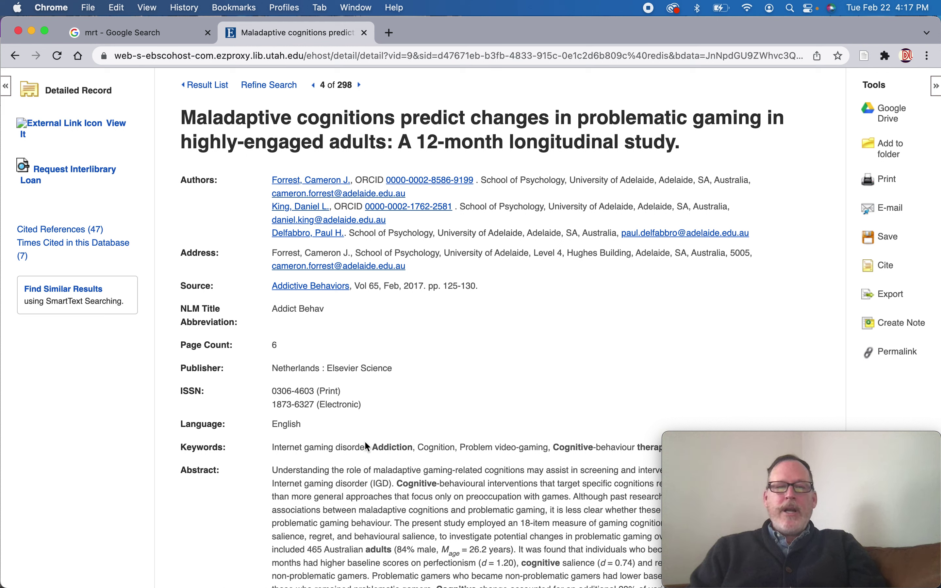
pyautogui.moveTo(370, 445); pyautogui.dragTo(274, 446)
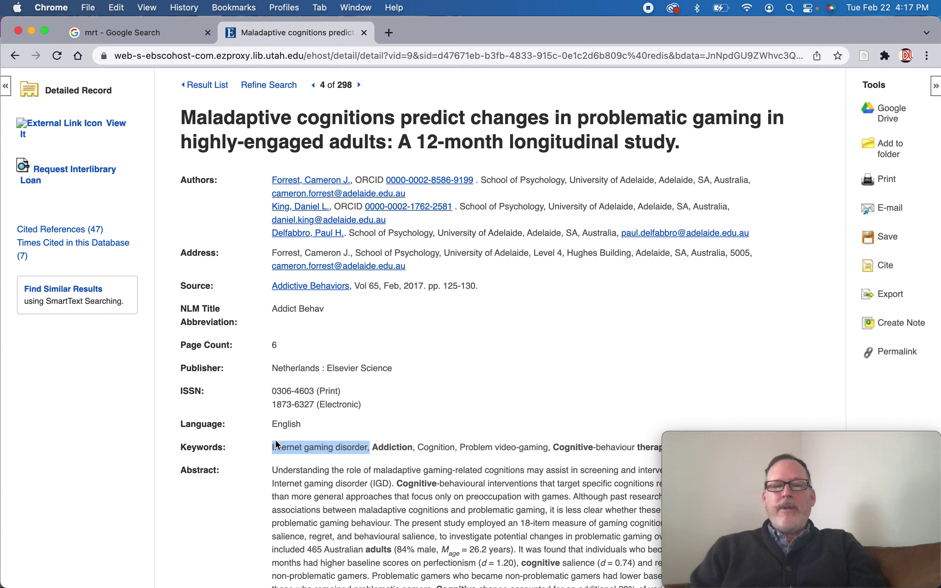
pyautogui.click(523, 362)
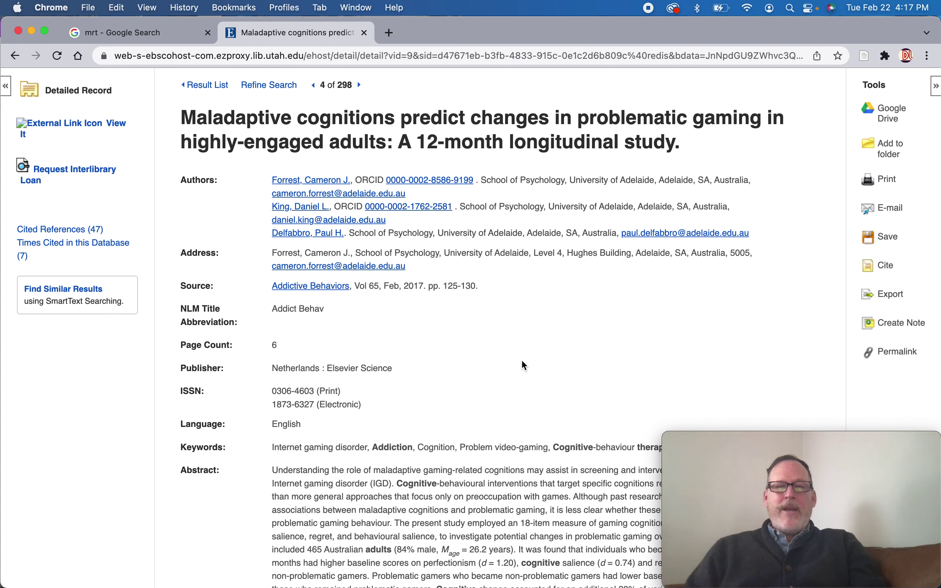
pyautogui.scroll(-5, 509, 234)
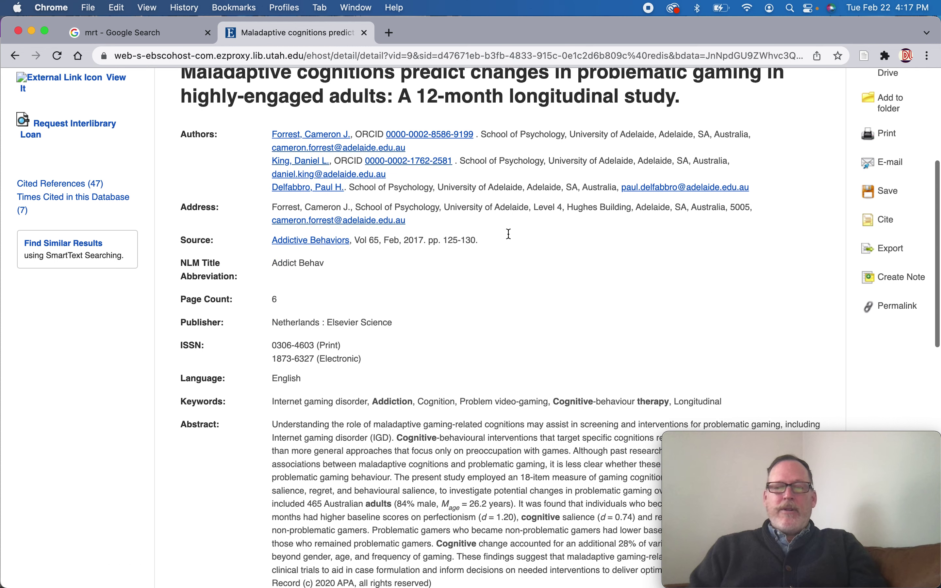
pyautogui.scroll(-1, 509, 233)
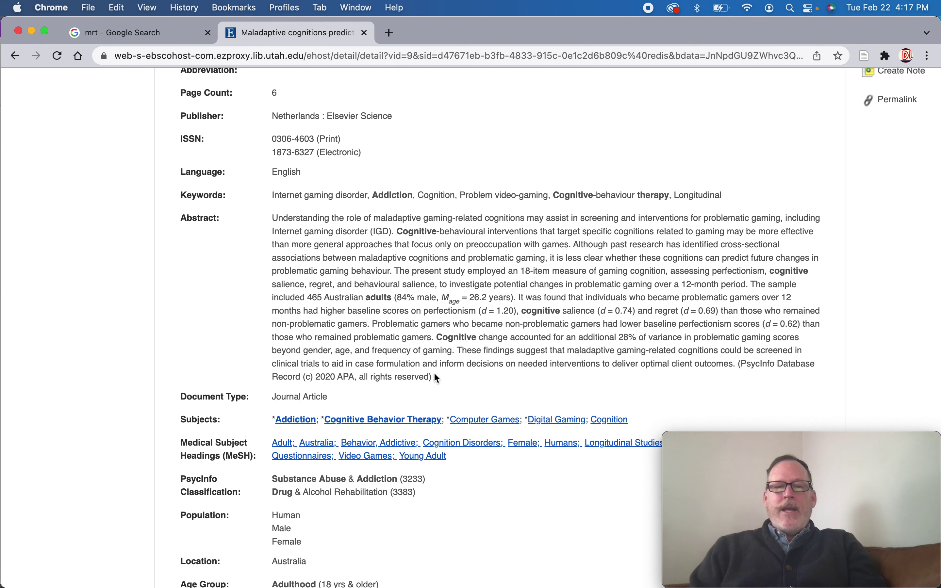
pyautogui.moveTo(434, 376); pyautogui.dragTo(271, 222)
pyautogui.scroll(5, 400, 275)
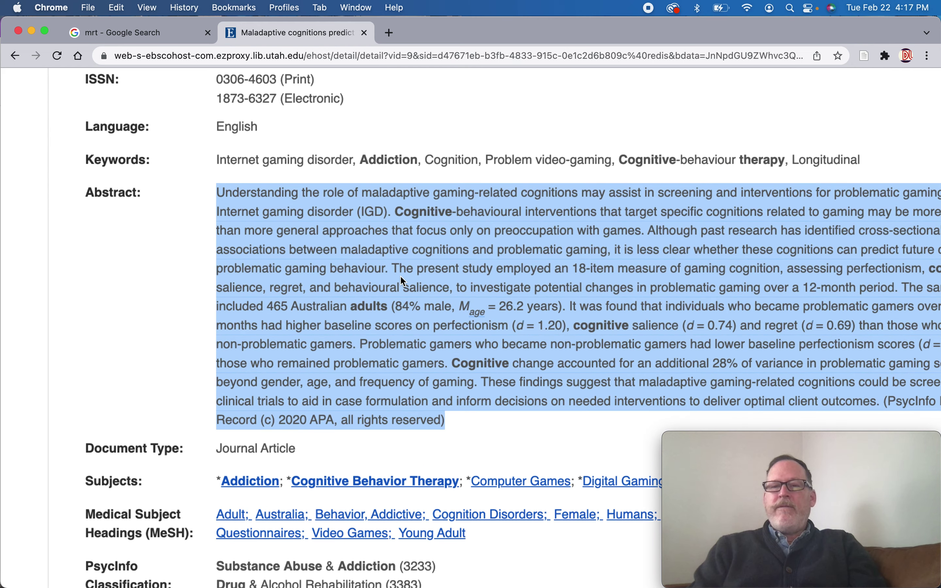
pyautogui.hscroll(5, 400, 278)
pyautogui.scroll(-2, 400, 278)
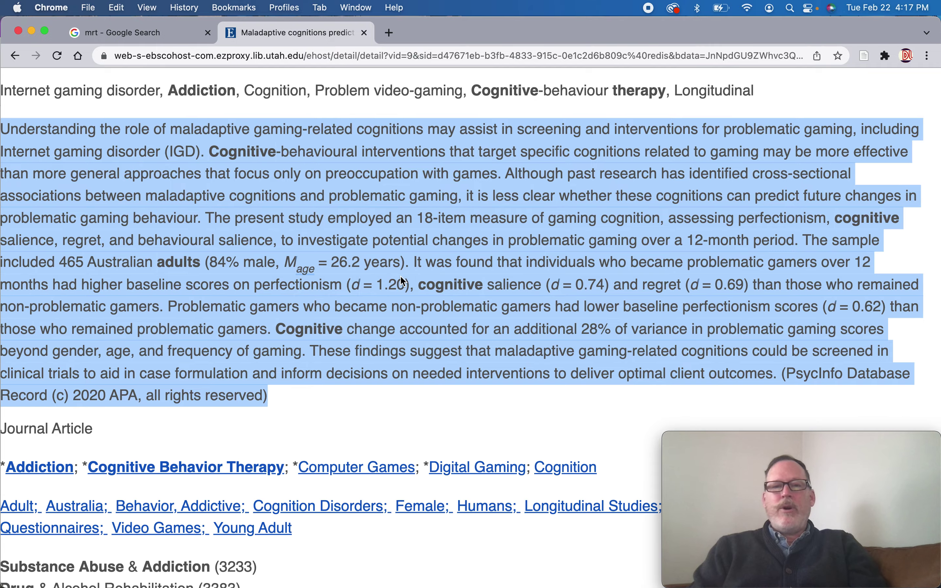
pyautogui.hscroll(-1, 401, 278)
pyautogui.scroll(-1, 401, 278)
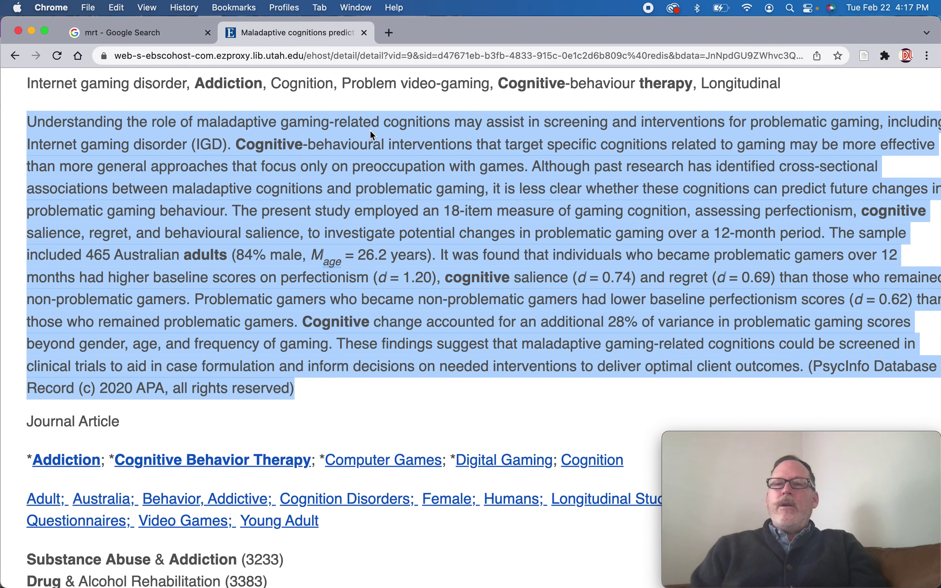
pyautogui.hscroll(2, 370, 131)
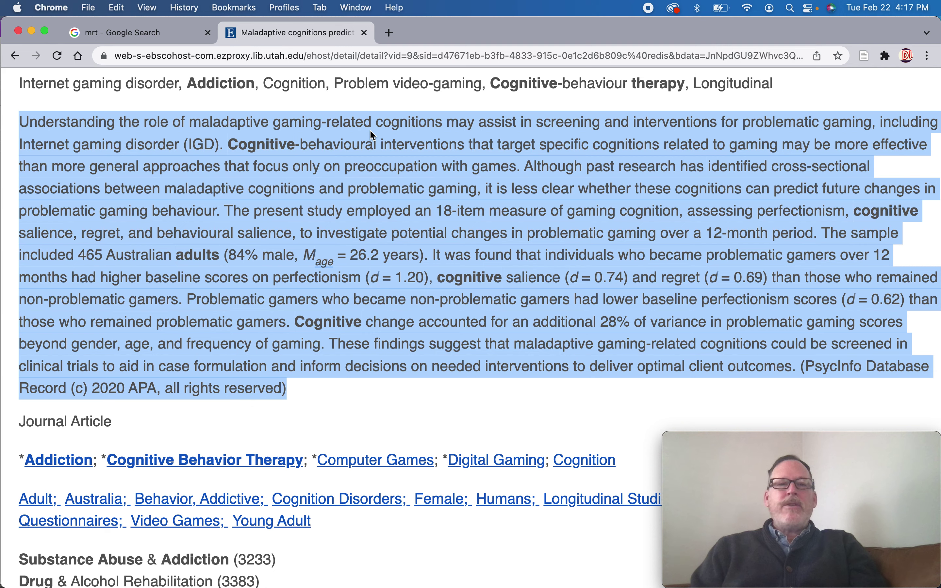
pyautogui.click(376, 135)
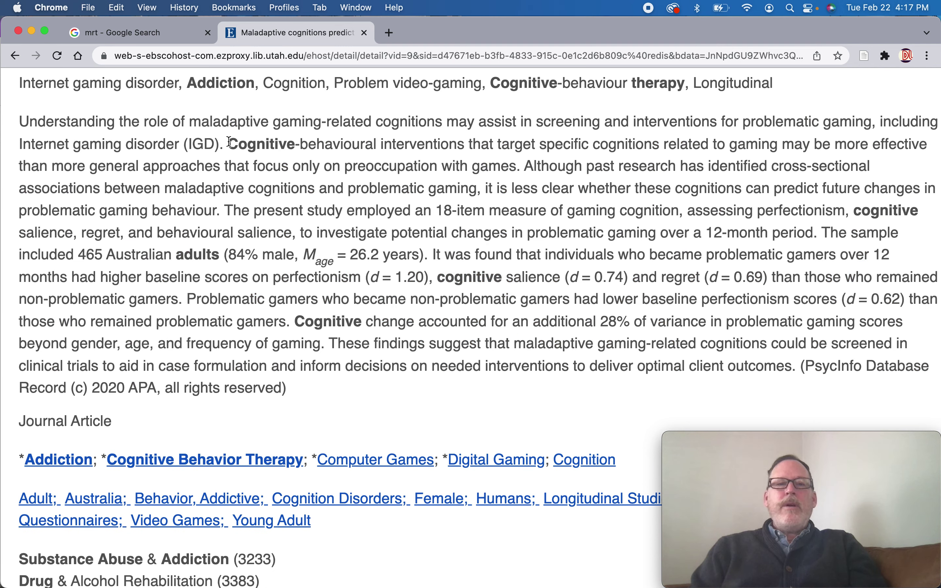
pyautogui.moveTo(228, 143); pyautogui.dragTo(931, 155)
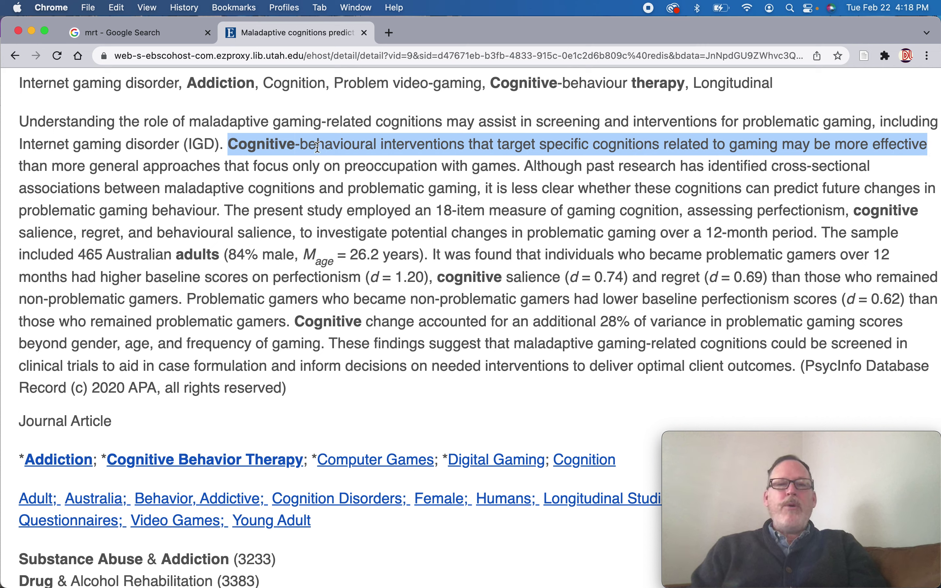
pyautogui.click(148, 167)
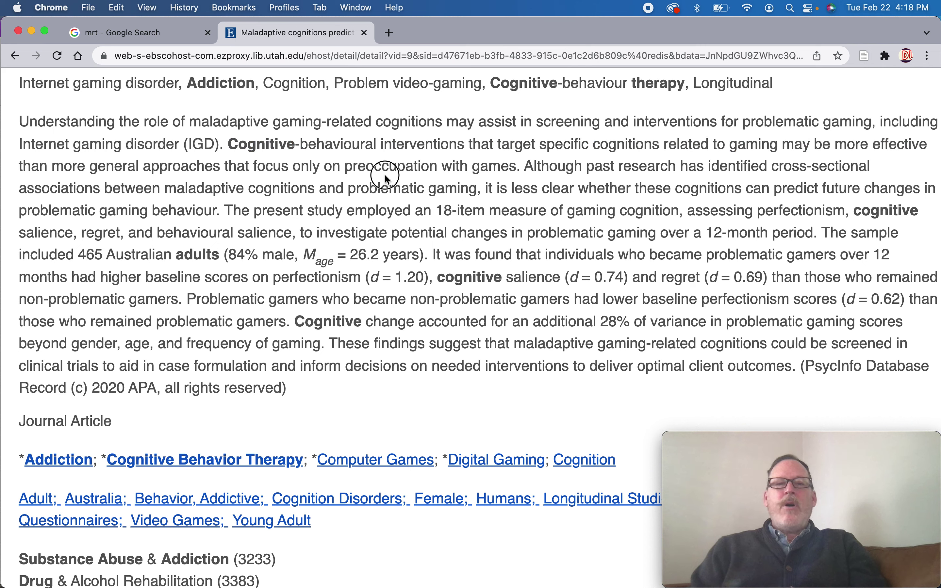
pyautogui.moveTo(511, 166); pyautogui.dragTo(143, 164)
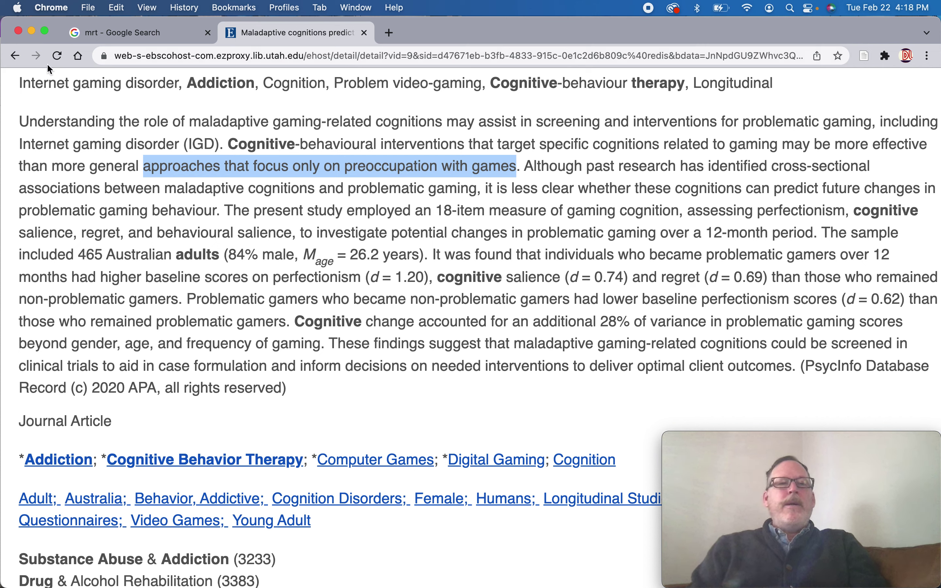
# - Go back from the gaming record to the cbt search result list
pyautogui.click(16, 56)
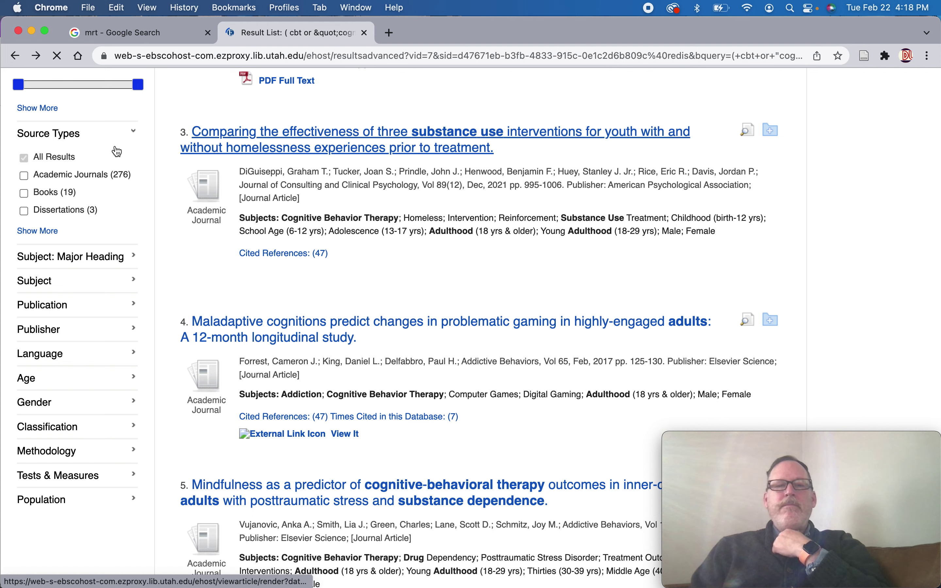
pyautogui.click(16, 57)
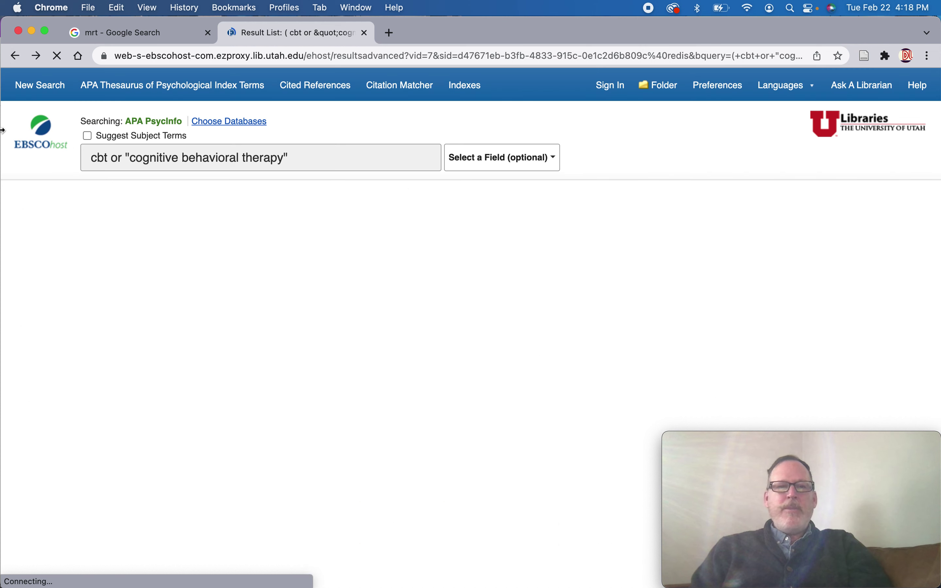
# - Return to the nine MRT, substance use and adult results and scroll through the first ones
pyautogui.click(16, 57)
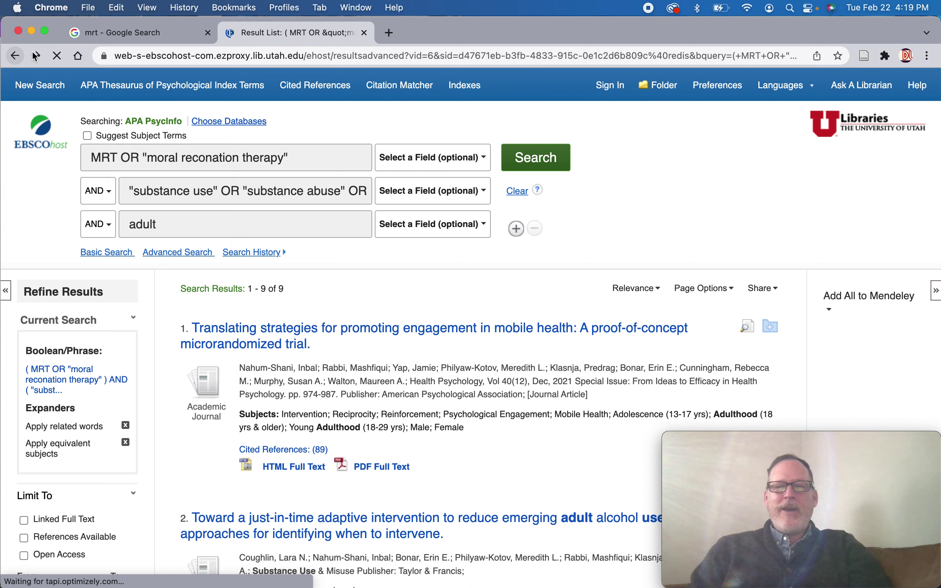
pyautogui.scroll(-3, 289, 210)
pyautogui.scroll(2, 290, 209)
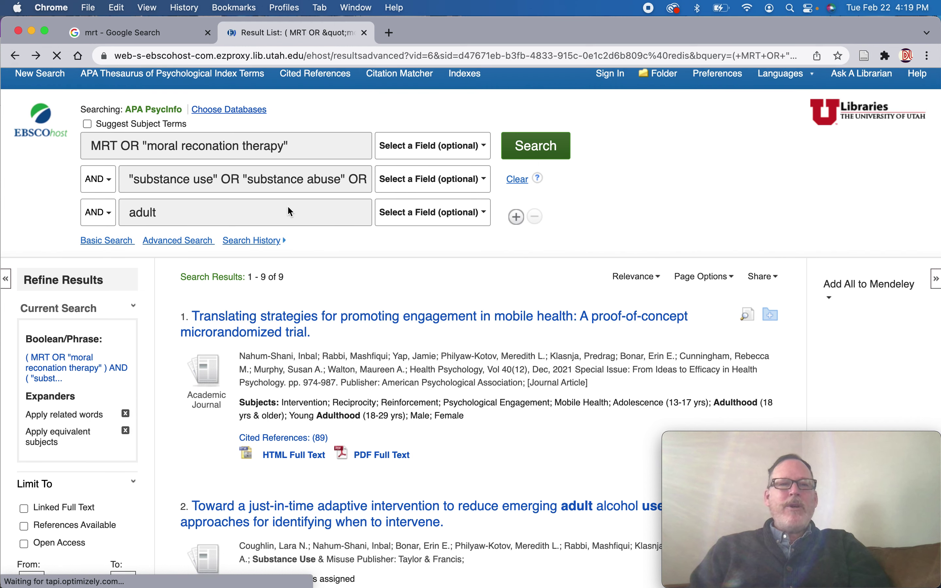
pyautogui.scroll(-9, 290, 208)
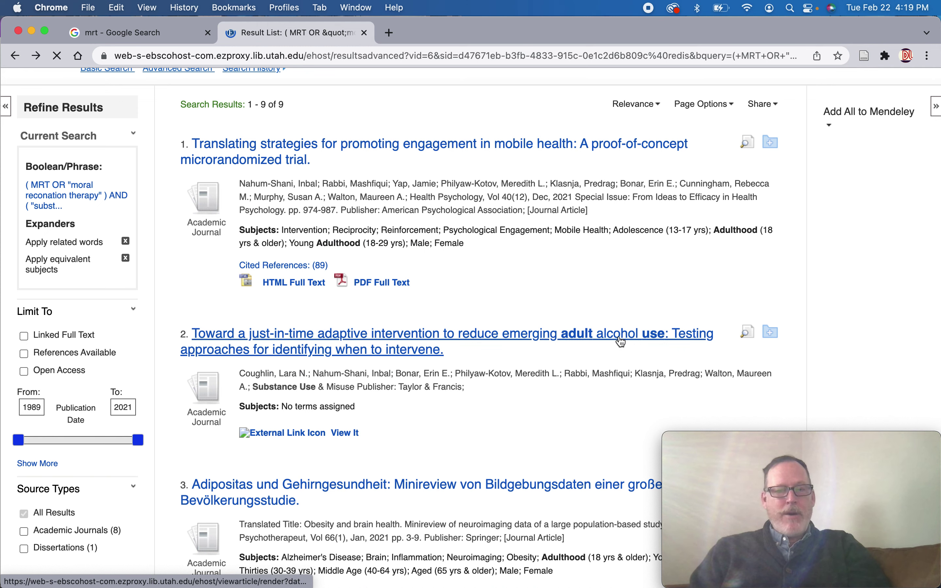
pyautogui.scroll(-10, 622, 343)
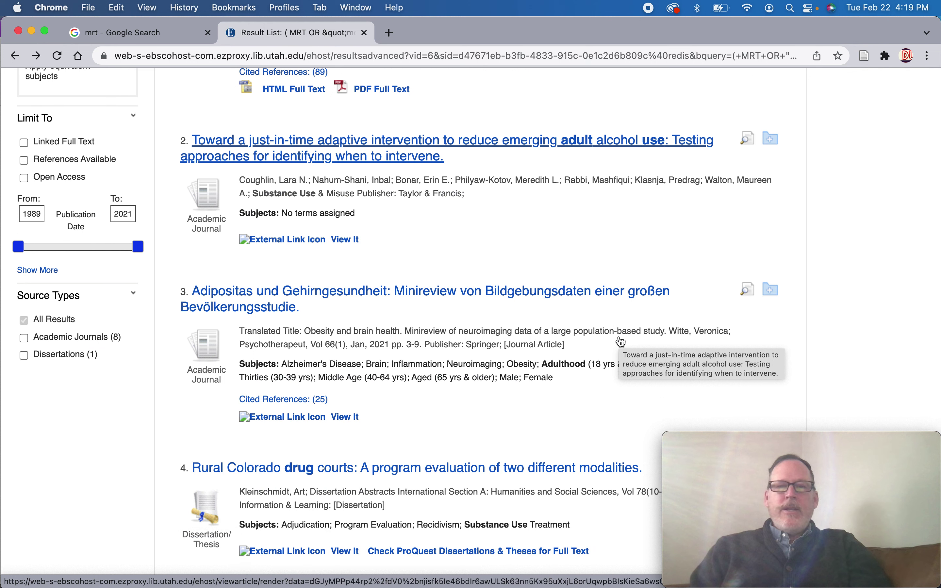
pyautogui.scroll(-5, 504, 384)
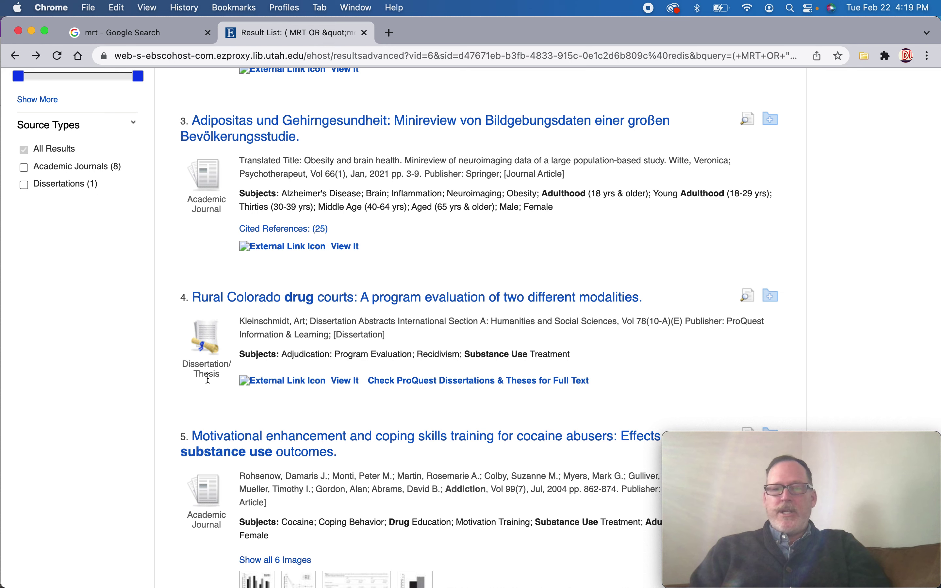
pyautogui.scroll(-5, 208, 379)
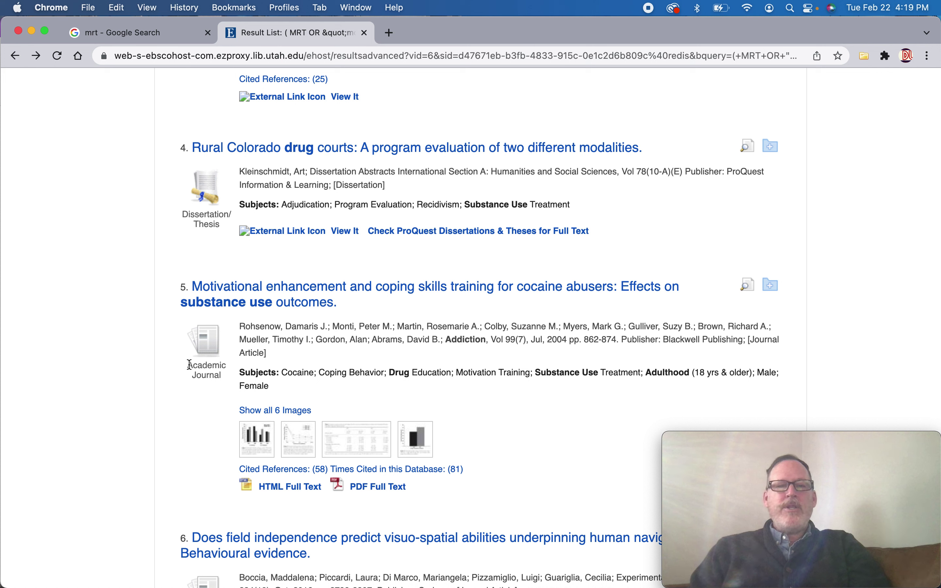
# - Review results 5 through 9 and open 'Effects of moral reconation therapy upon moral reasoning…'
pyautogui.moveTo(179, 364); pyautogui.dragTo(219, 378)
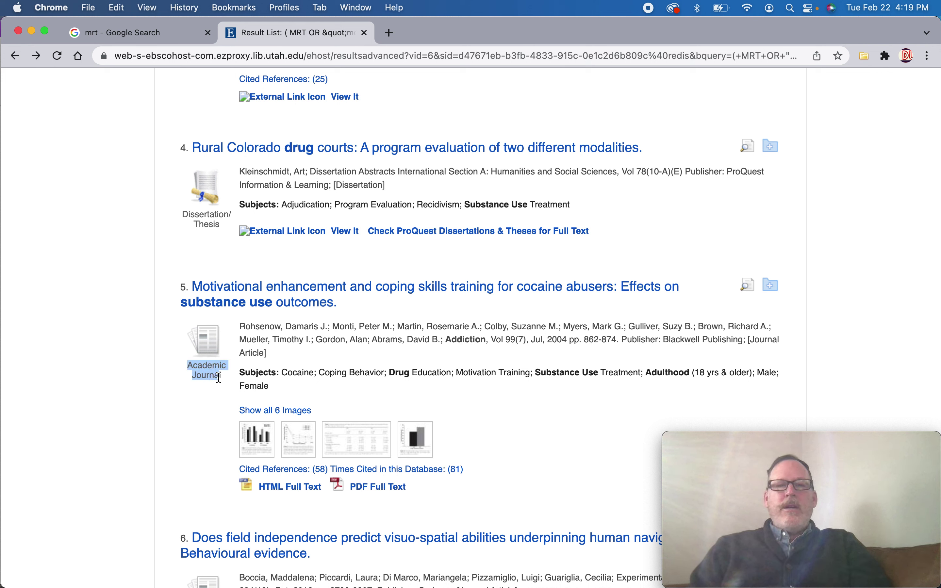
pyautogui.scroll(-1, 546, 293)
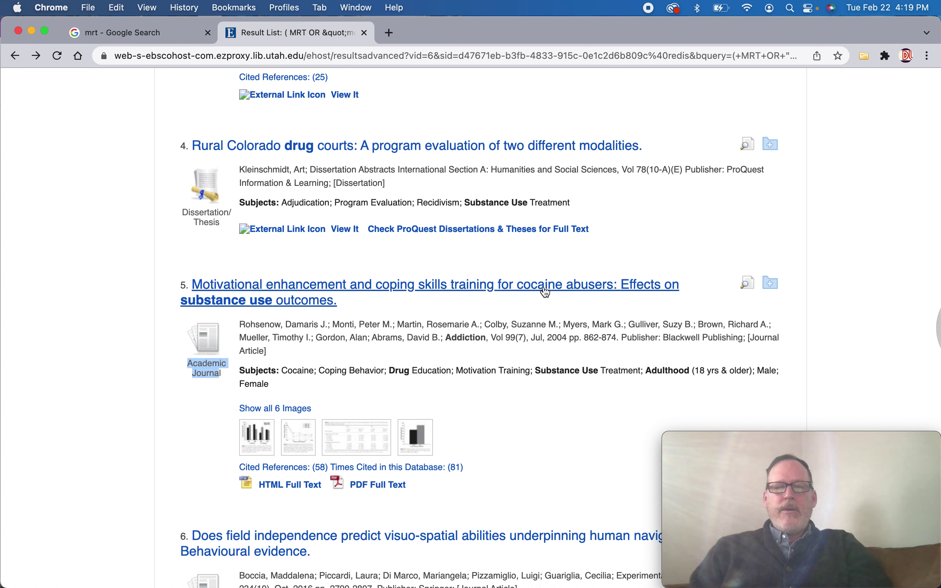
pyautogui.scroll(-4, 546, 293)
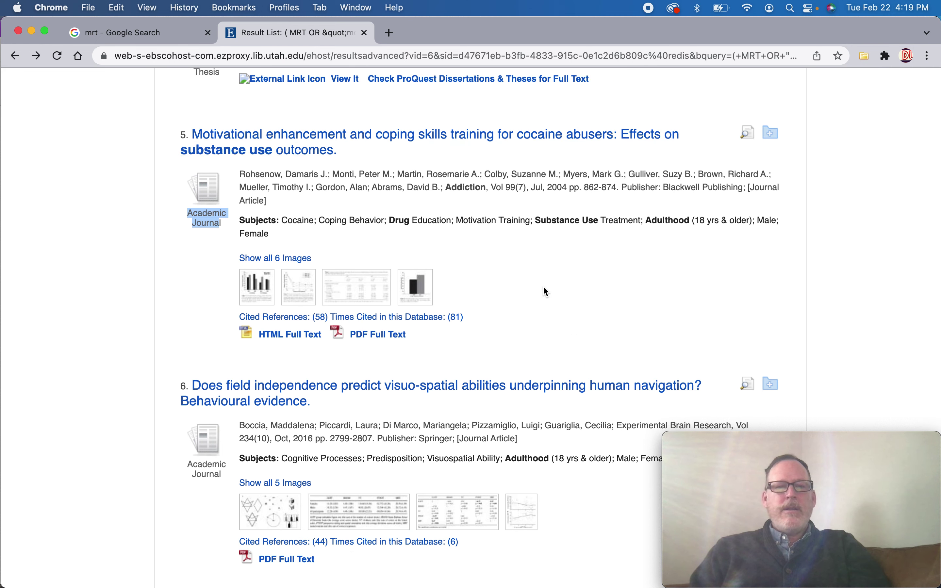
pyautogui.scroll(-5, 544, 288)
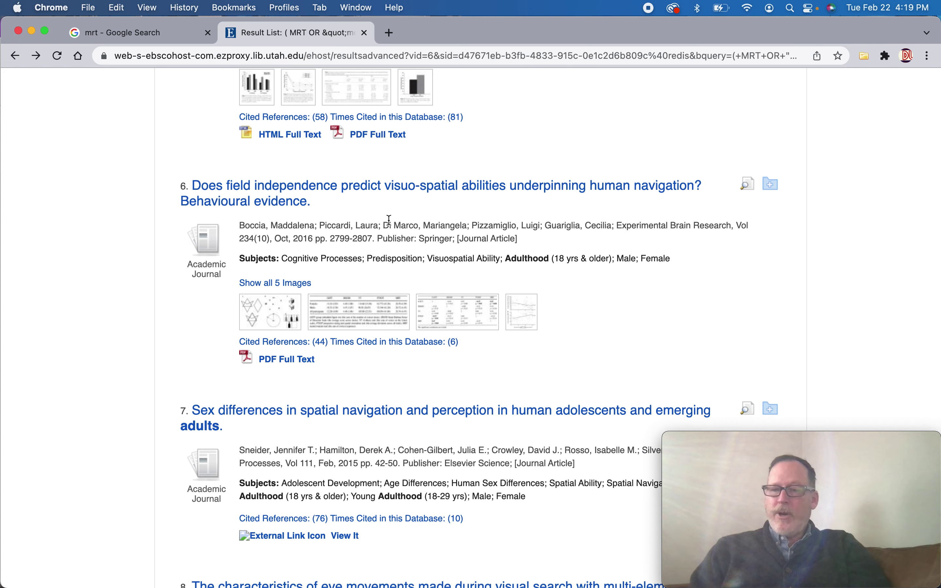
pyautogui.scroll(-4, 389, 220)
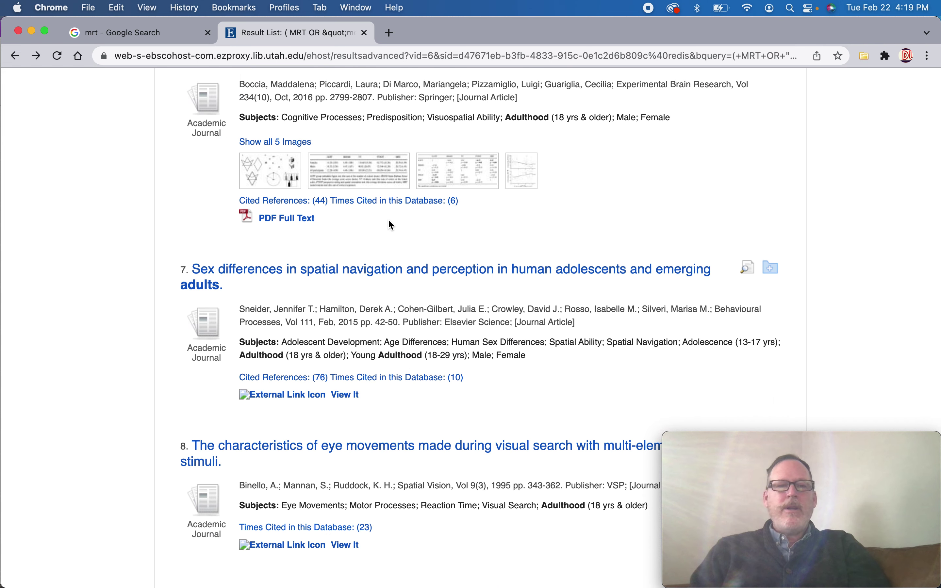
pyautogui.scroll(-4, 390, 223)
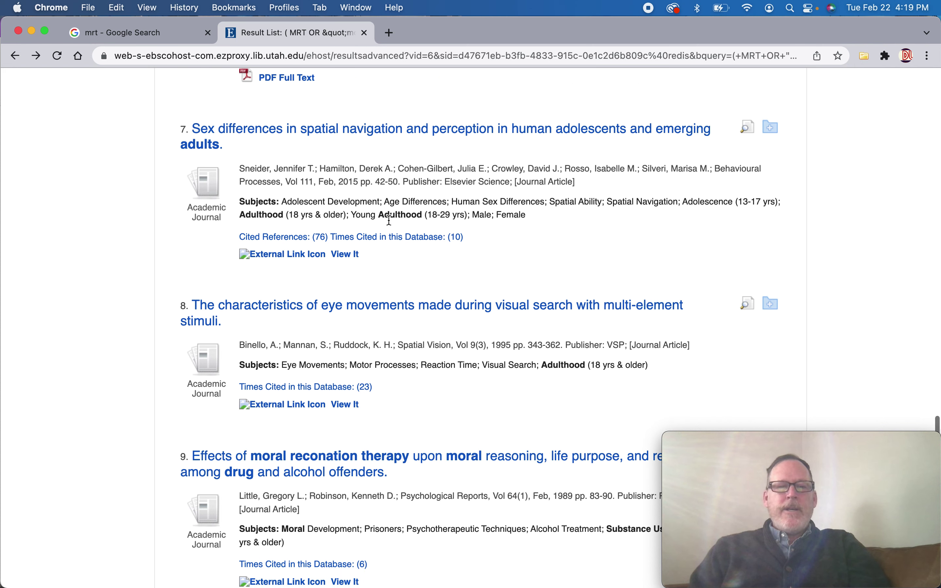
pyautogui.scroll(-4, 389, 221)
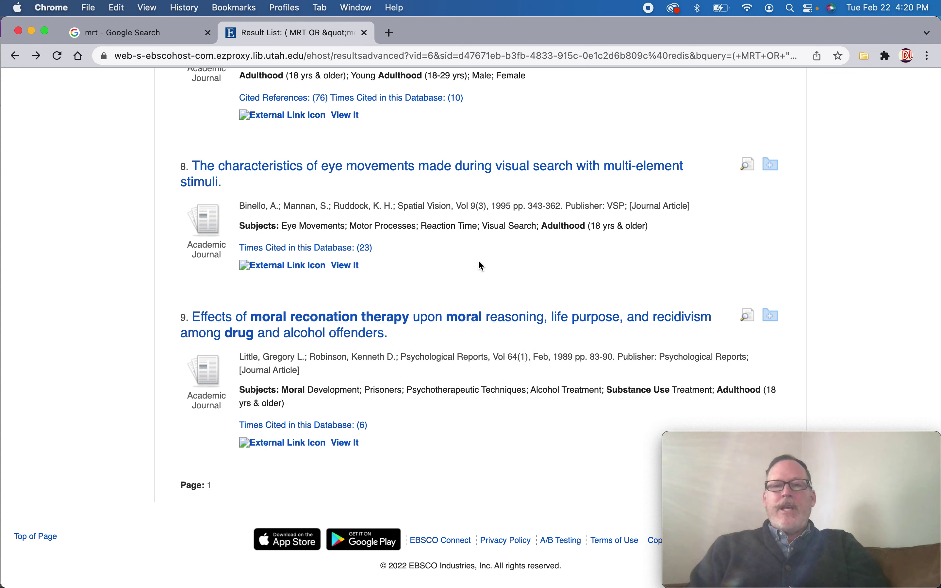
pyautogui.click(465, 323)
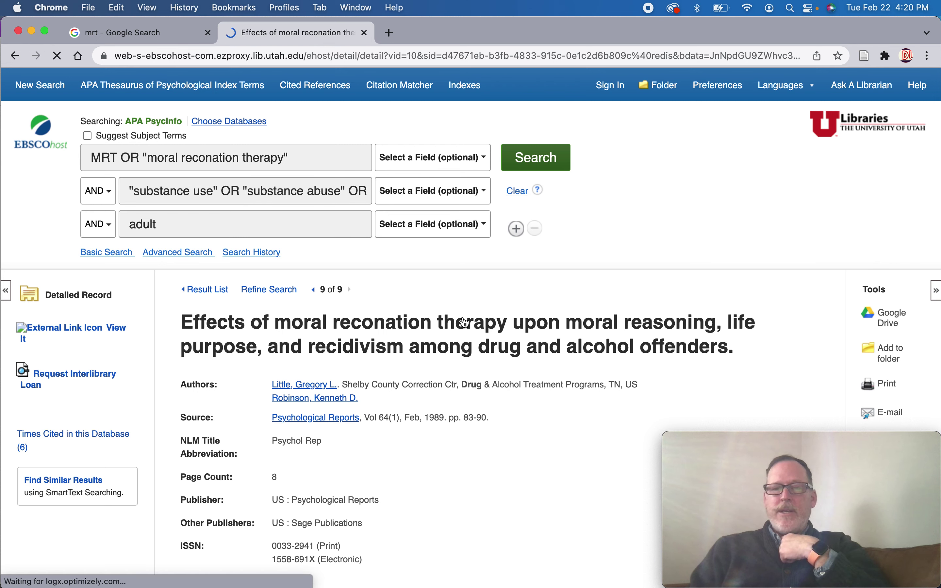
# - Read the 1989 abstract on 40 drunk drivers and 62 drug offenders, highlighting the MRT description
pyautogui.scroll(-6, 465, 322)
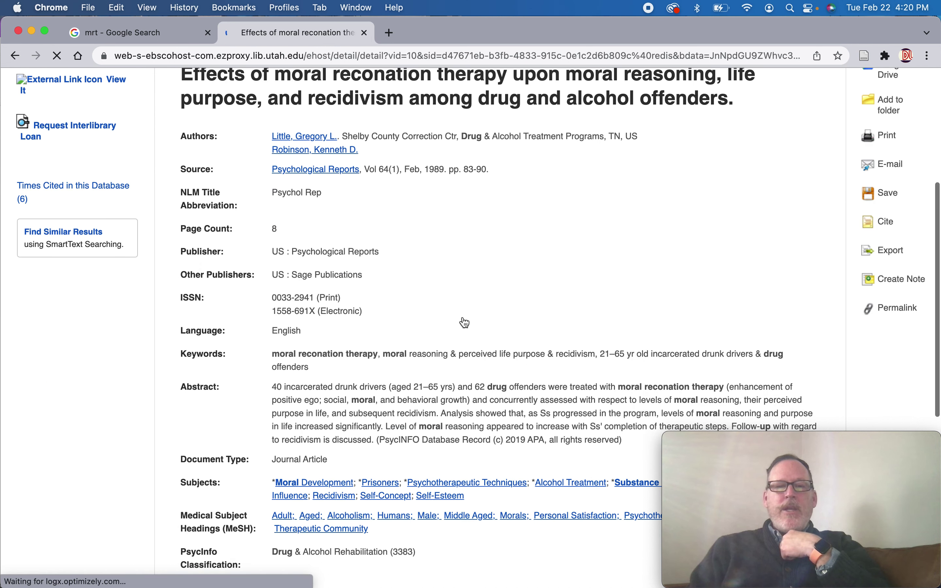
pyautogui.scroll(-5, 466, 323)
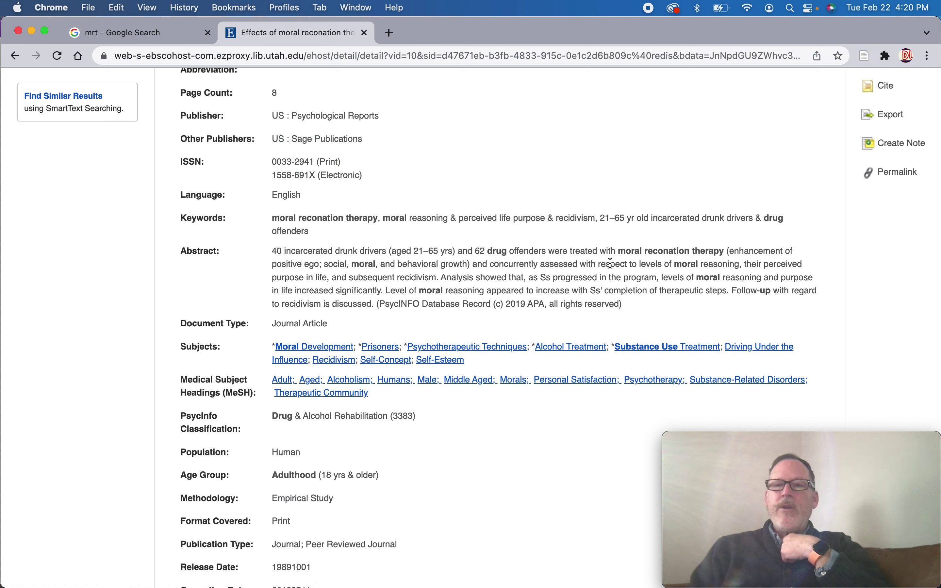
pyautogui.moveTo(618, 252); pyautogui.dragTo(469, 262)
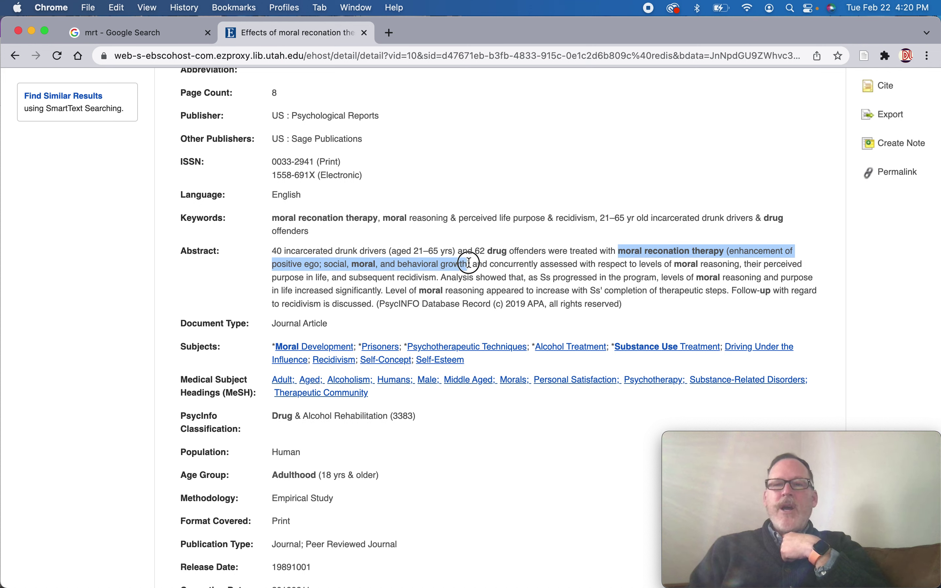
pyautogui.moveTo(469, 263); pyautogui.dragTo(469, 263)
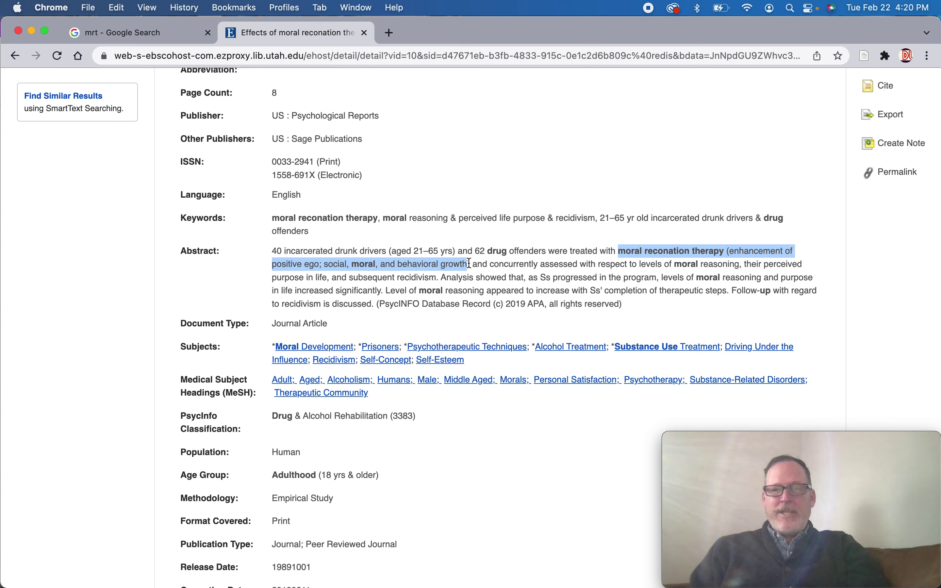
pyautogui.scroll(10, 469, 264)
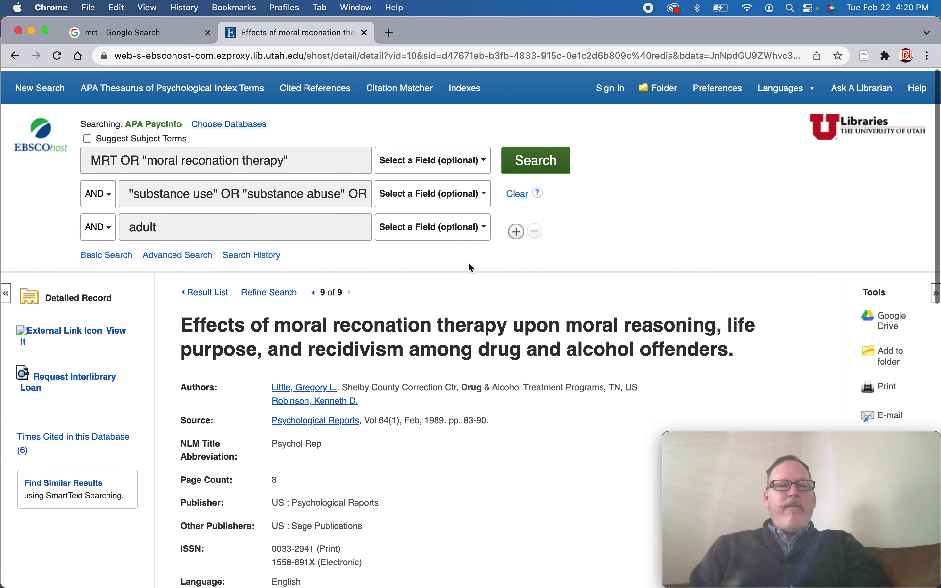
# - Check the MRT article's USearch availability, finding no full text, then open a new browser tab
pyautogui.click(116, 334)
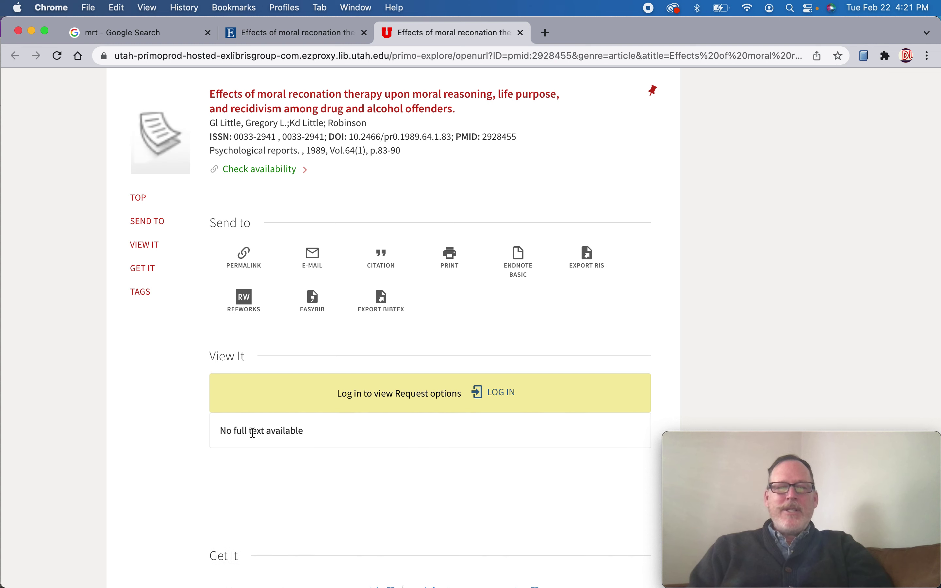
pyautogui.scroll(-5, 253, 433)
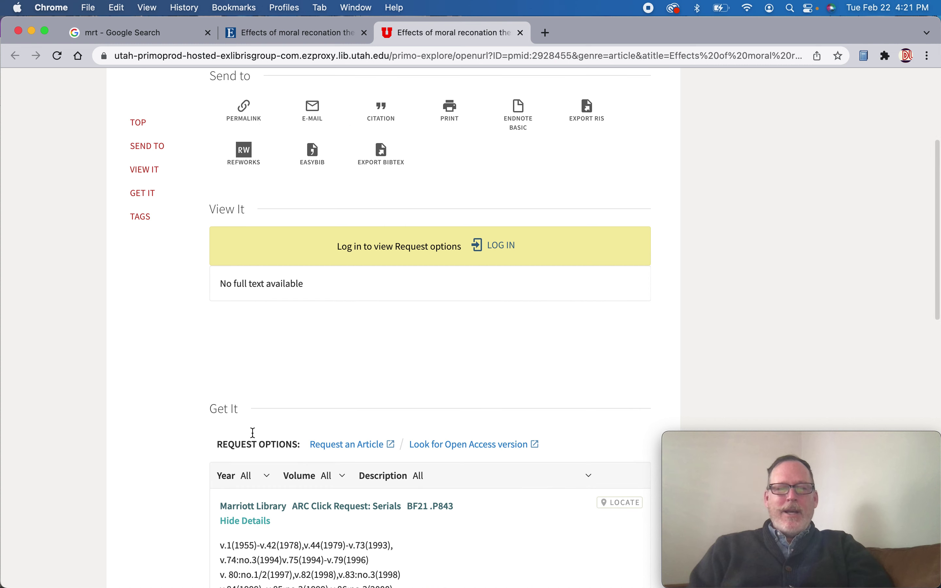
pyautogui.scroll(-5, 253, 432)
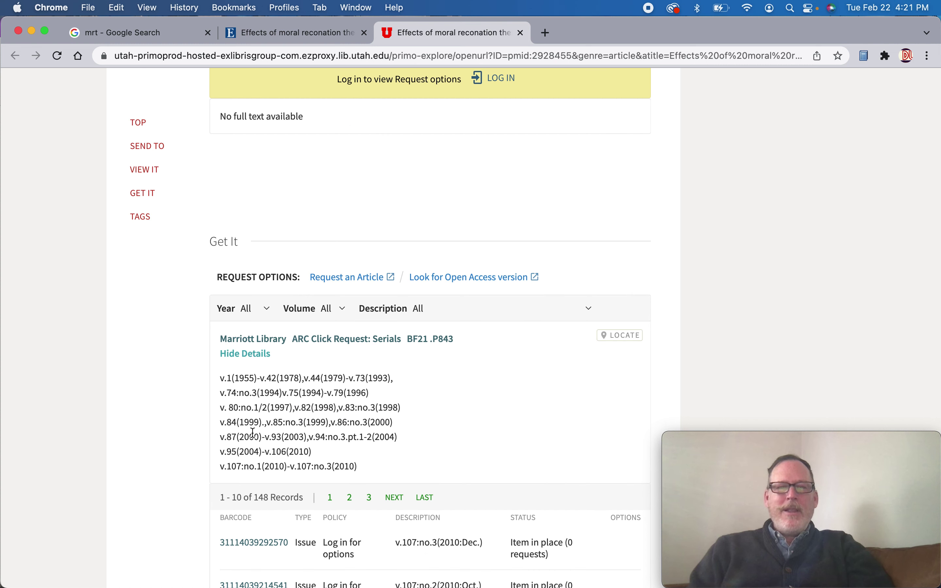
pyautogui.scroll(4, 253, 432)
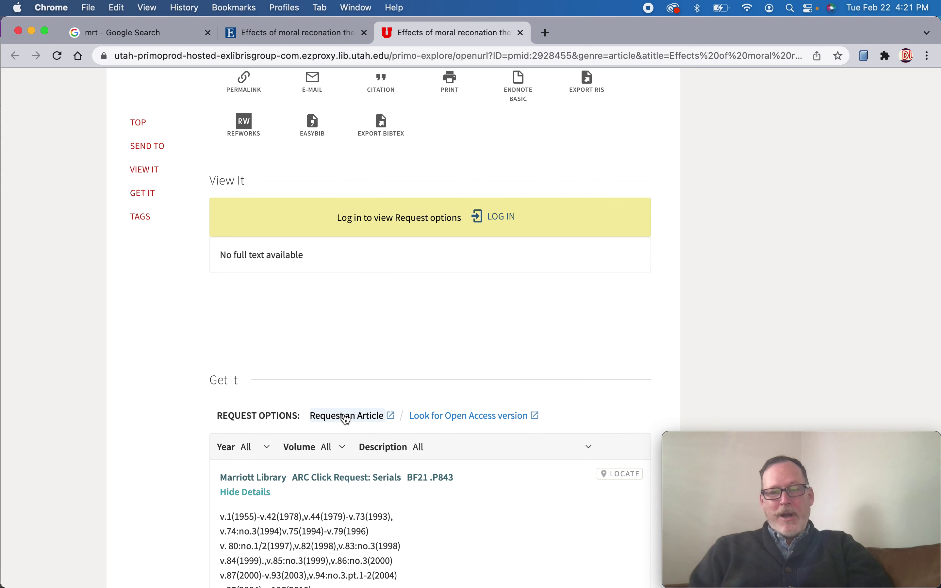
pyautogui.scroll(7, 368, 366)
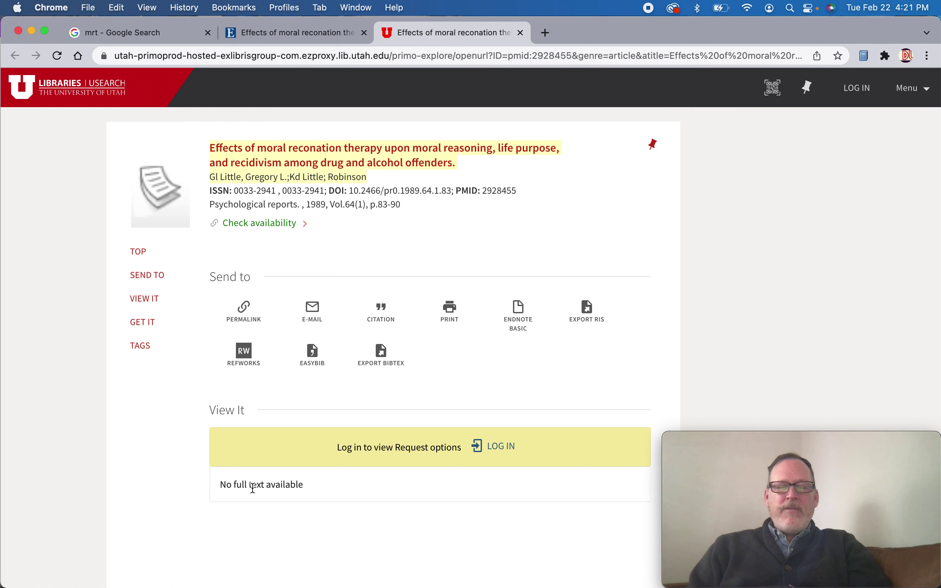
pyautogui.click(546, 32)
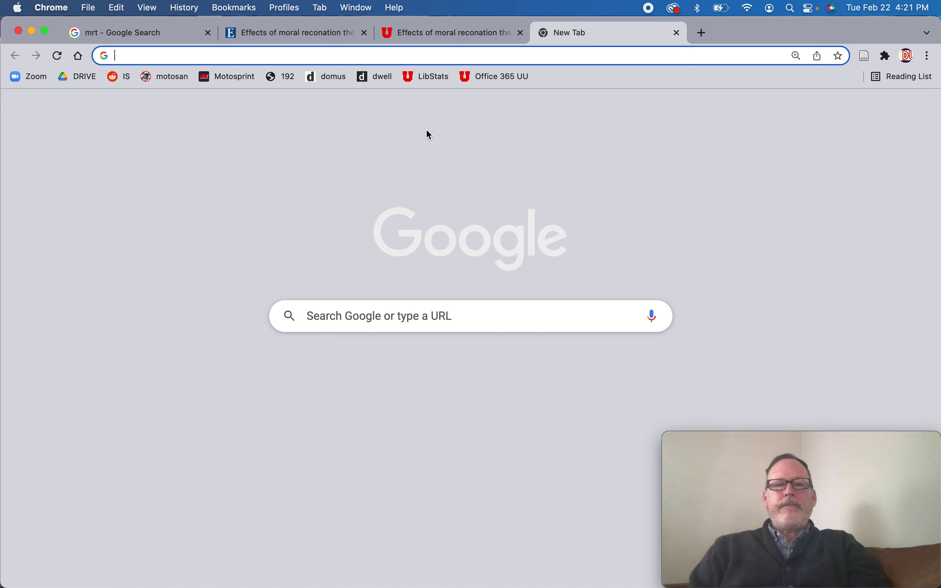
# - Google the article's quoted title by pasting the citation and trimming off the author names
pyautogui.click(375, 315)
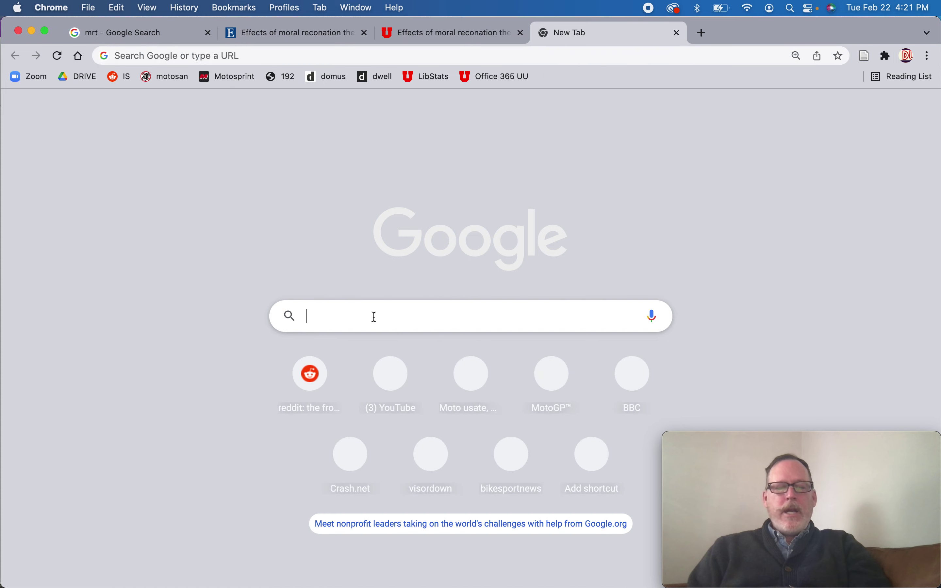
pyautogui.write('""')
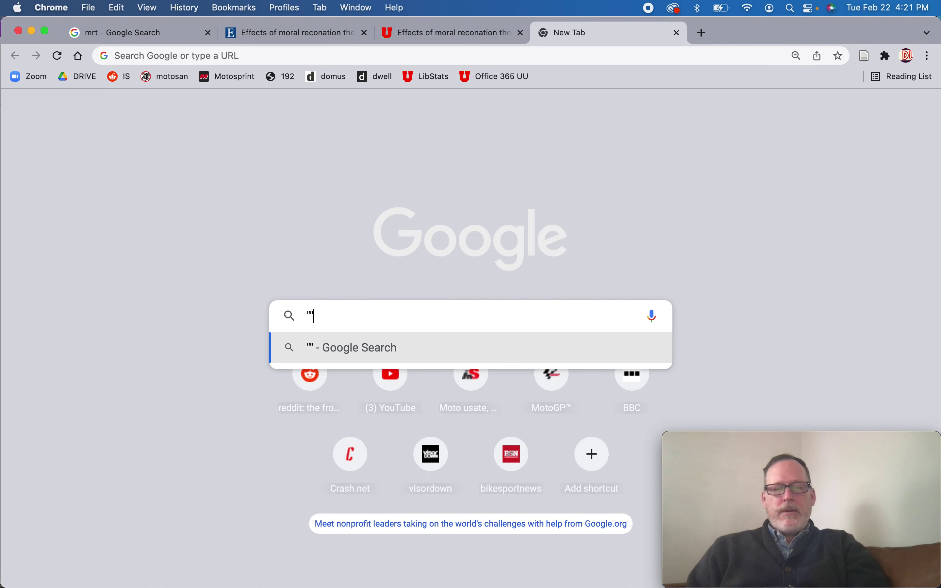
pyautogui.press('super+v')
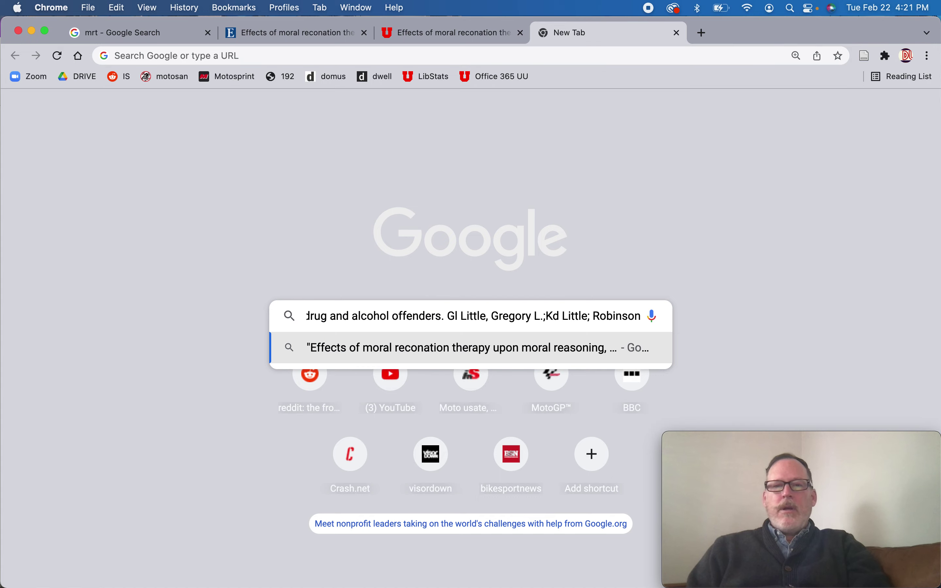
pyautogui.press('BackSpace')
pyautogui.press('BackSpace')
pyautogui.press('BackSpace')
pyautogui.press('BackSpace')
pyautogui.press('BackSpace')
pyautogui.press('BackSpace')
pyautogui.press('BackSpace')
pyautogui.press('BackSpace')
pyautogui.press('BackSpace')
pyautogui.press('BackSpace')
pyautogui.press('BackSpace')
pyautogui.press('BackSpace')
pyautogui.press('BackSpace')
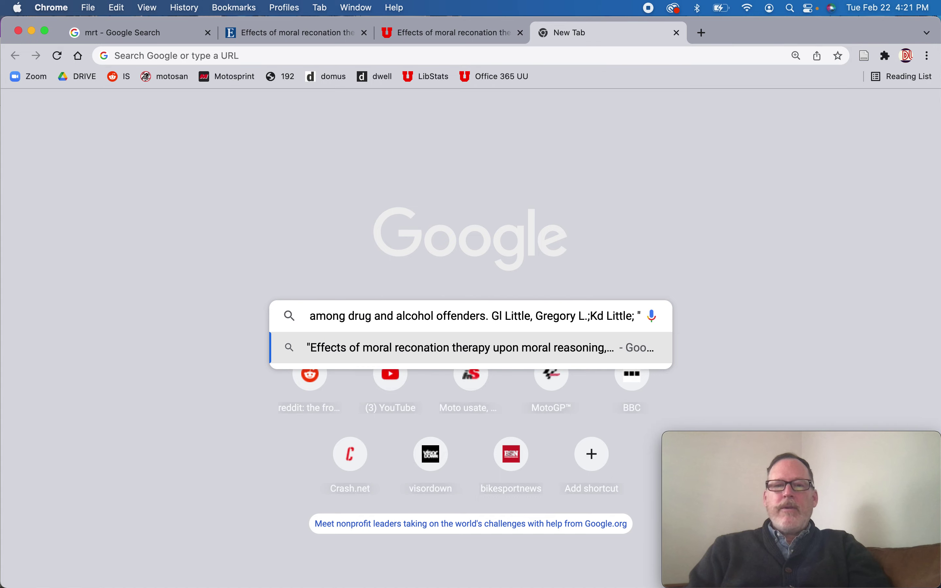
pyautogui.press('BackSpace')
pyautogui.press('BackSpace')
pyautogui.press('BackSpace')
pyautogui.press('BackSpace')
pyautogui.press('BackSpace')
pyautogui.press('BackSpace')
pyautogui.press('BackSpace')
pyautogui.press('BackSpace')
pyautogui.press('BackSpace')
pyautogui.press('BackSpace')
pyautogui.press('BackSpace')
pyautogui.press('BackSpace')
pyautogui.press('BackSpace')
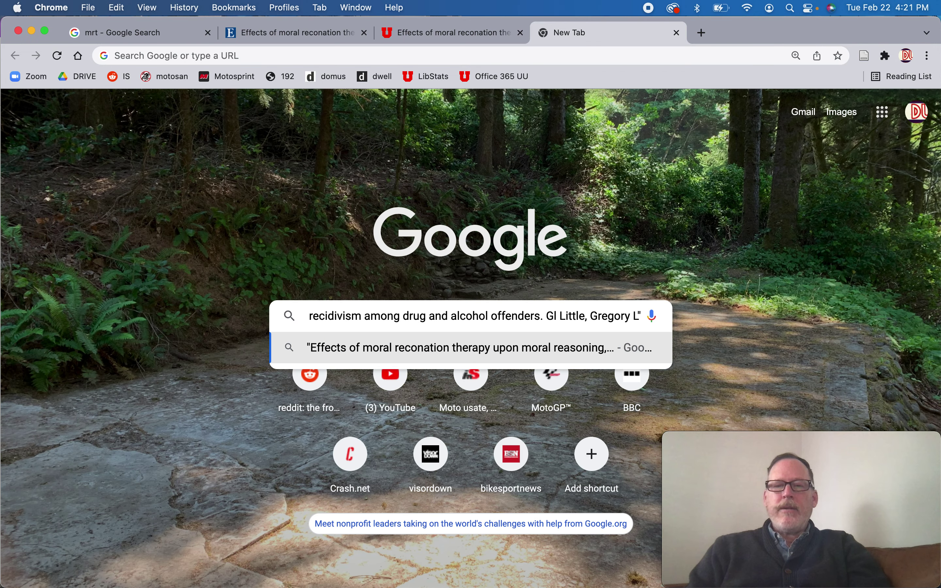
pyautogui.press('BackSpace')
pyautogui.press('BackSpace')
pyautogui.press('BackSpace')
pyautogui.press('BackSpace')
pyautogui.press('BackSpace')
pyautogui.press('BackSpace')
pyautogui.press('BackSpace')
pyautogui.press('BackSpace')
pyautogui.press('BackSpace')
pyautogui.press('BackSpace')
pyautogui.press('BackSpace')
pyautogui.press('BackSpace')
pyautogui.press('BackSpace')
pyautogui.press('BackSpace')
pyautogui.press('BackSpace')
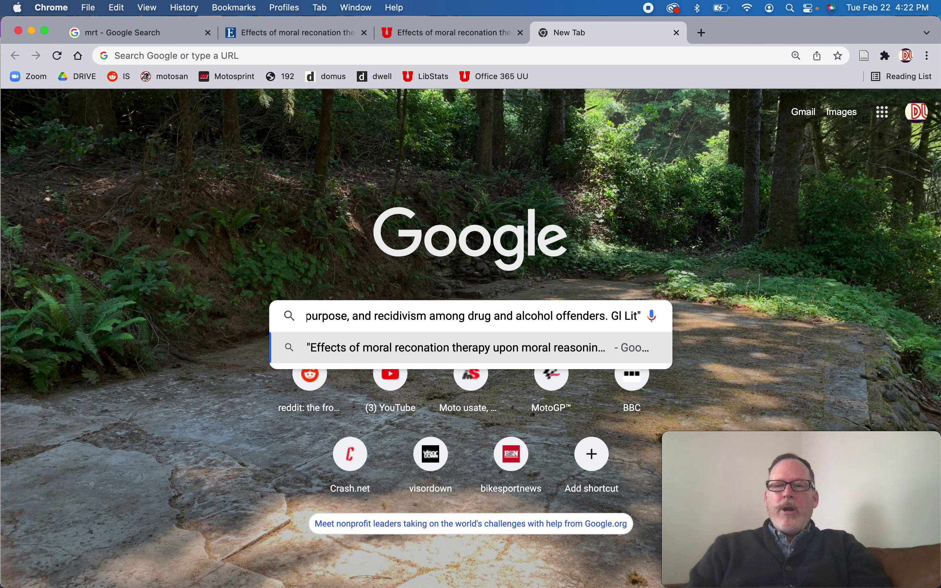
pyautogui.press('BackSpace')
pyautogui.press('BackSpace')
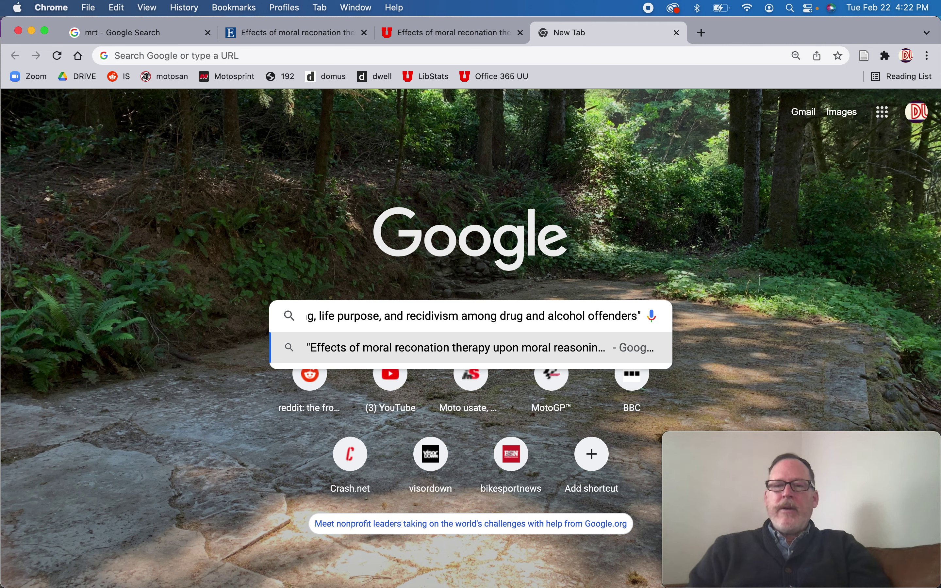
pyautogui.click(358, 316)
pyautogui.moveTo(325, 315); pyautogui.dragTo(274, 309)
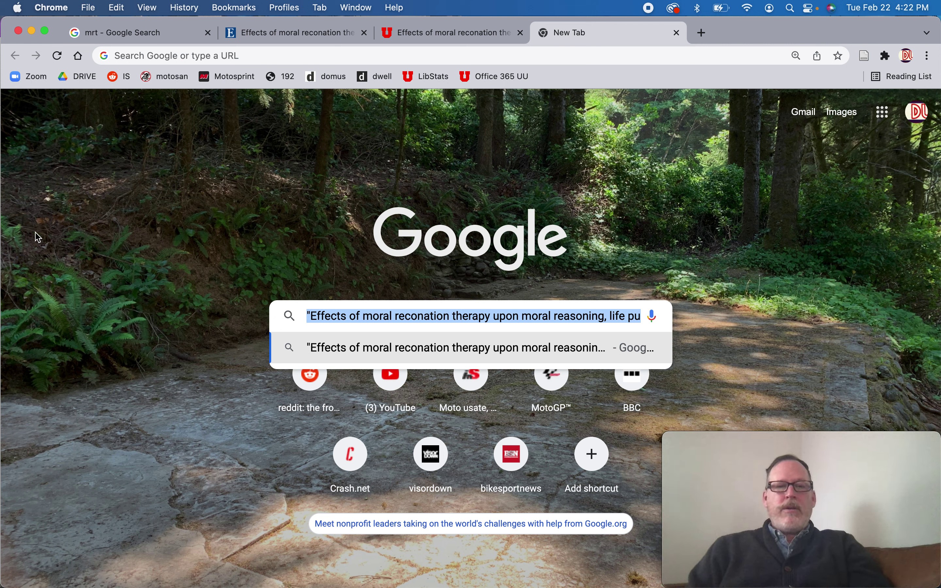
pyautogui.click(92, 261)
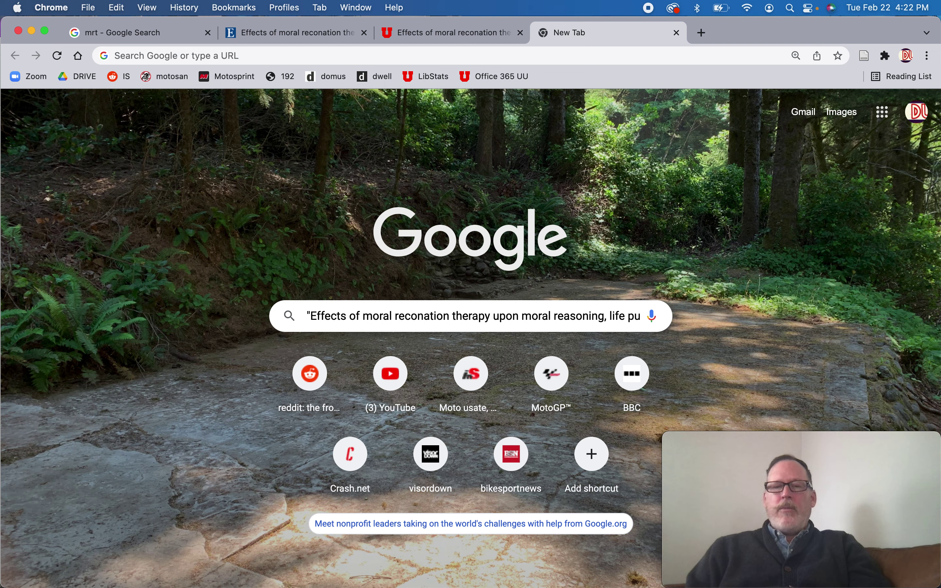
pyautogui.press('Return')
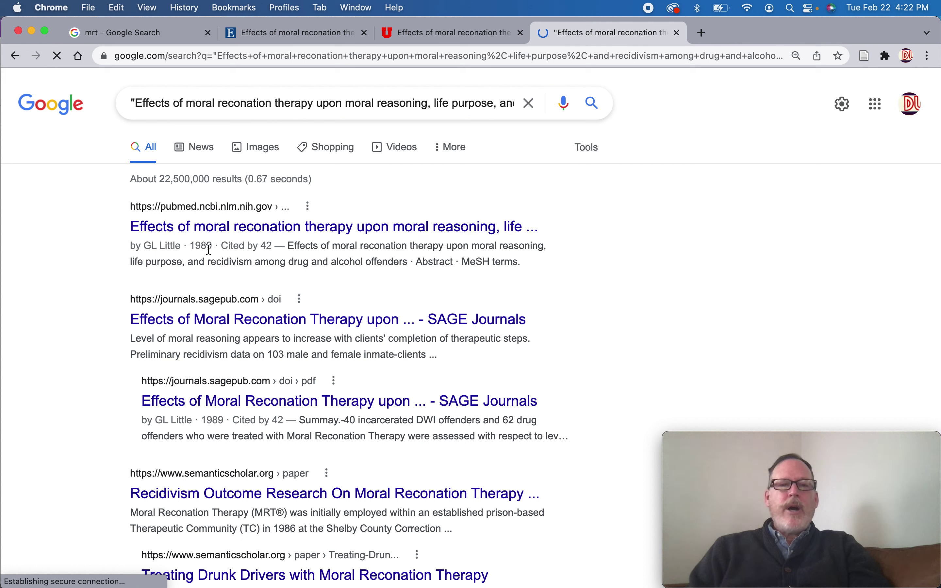
# - Confirm the 1989 date in the top result and open its pubmed.ncbi.nlm.nih.gov record
pyautogui.moveTo(214, 245); pyautogui.dragTo(189, 244)
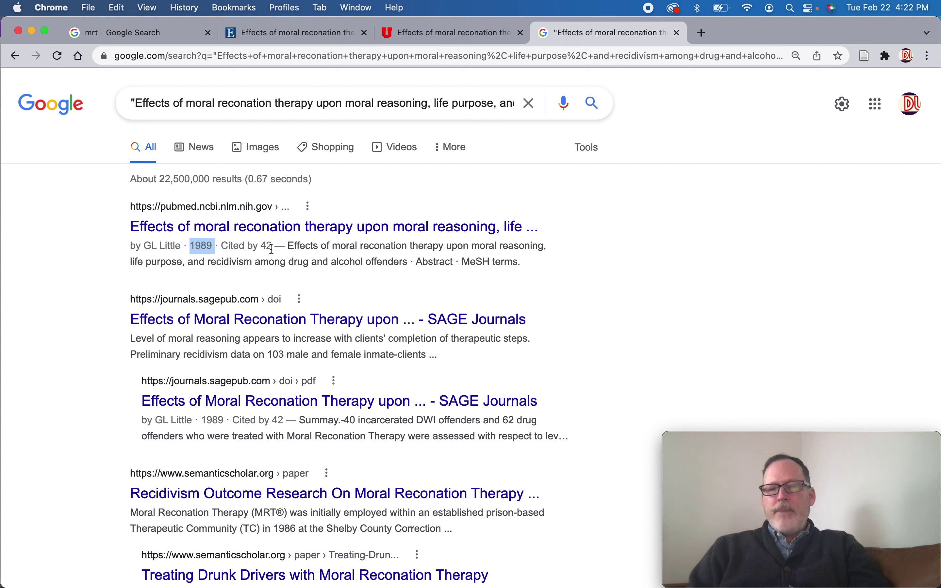
pyautogui.click(374, 231)
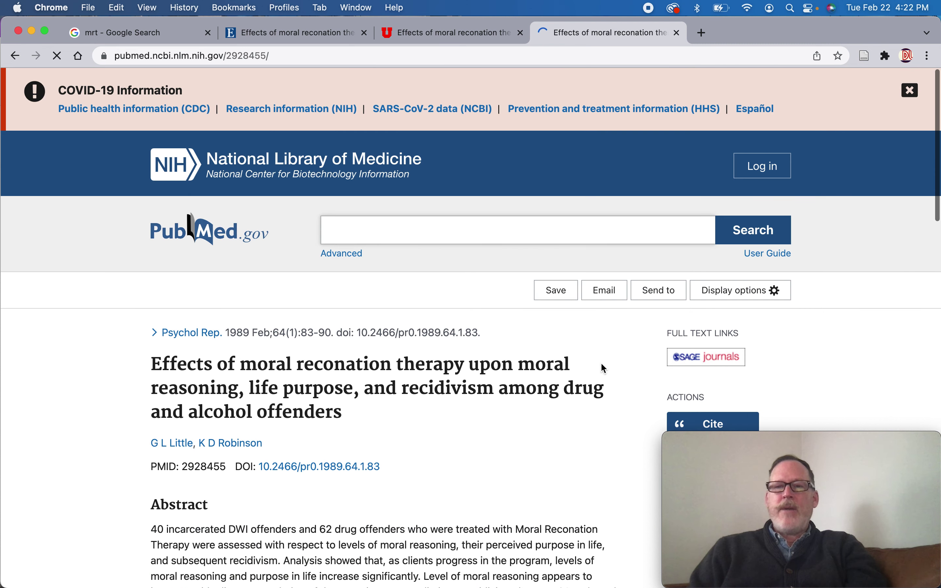
# - Follow the SAGE Journals full-text link from the PubMed record to the Psychological Reports article
pyautogui.scroll(-3, 604, 367)
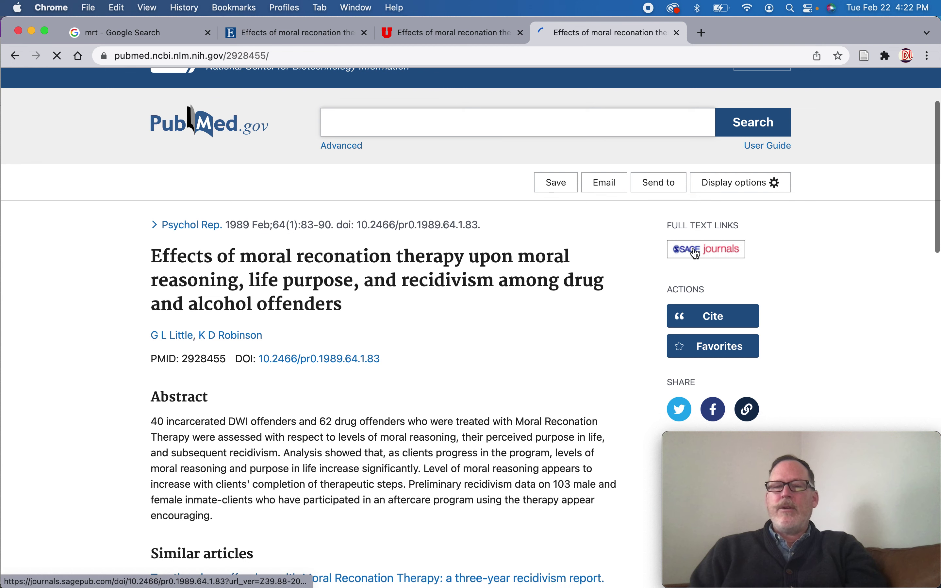
pyautogui.click(695, 251)
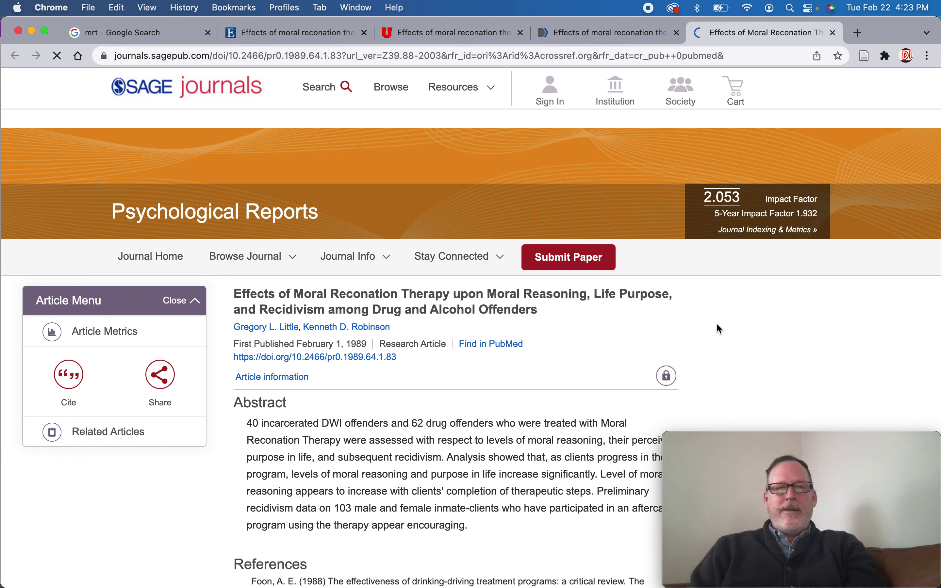
# - Look over the SAGE article page, then close its tab to get back to PubMed
pyautogui.scroll(-4, 543, 408)
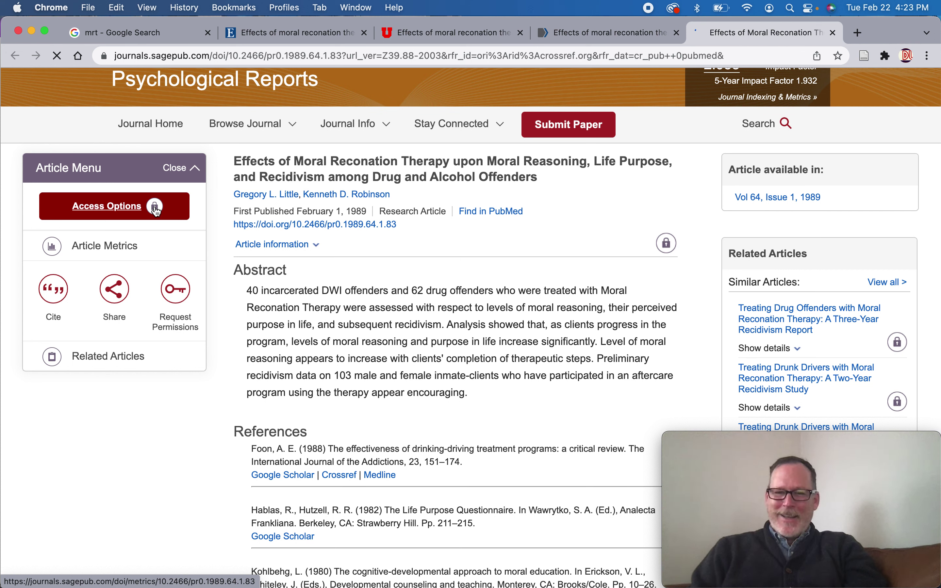
pyautogui.click(834, 33)
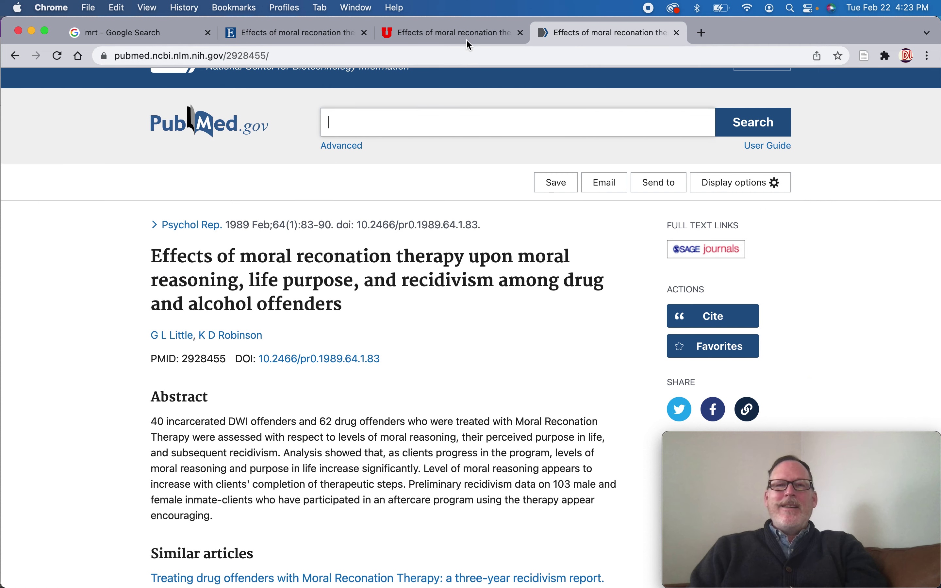
# - Go back through the browser tabs to the PsycInfo detailed record in EBSCOhost
pyautogui.click(20, 61)
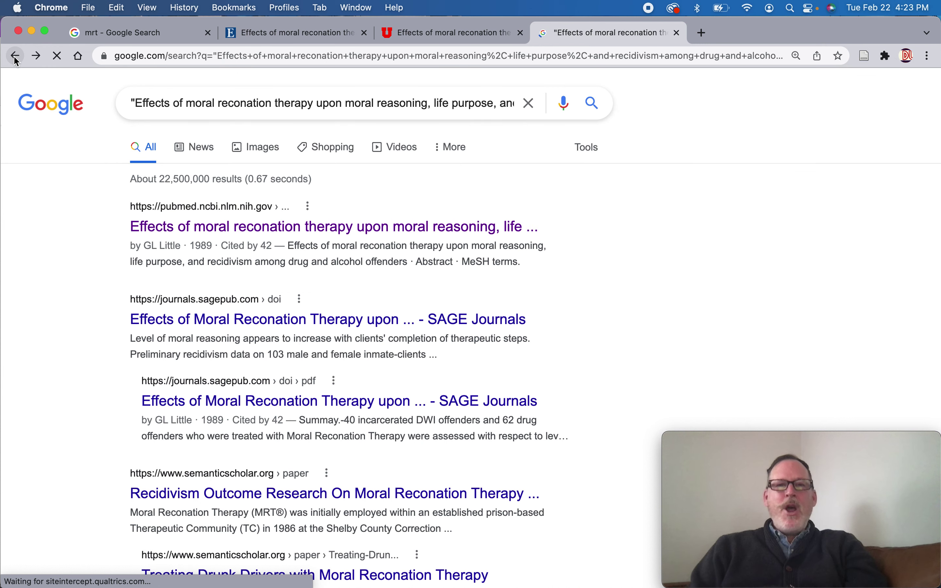
pyautogui.click(15, 59)
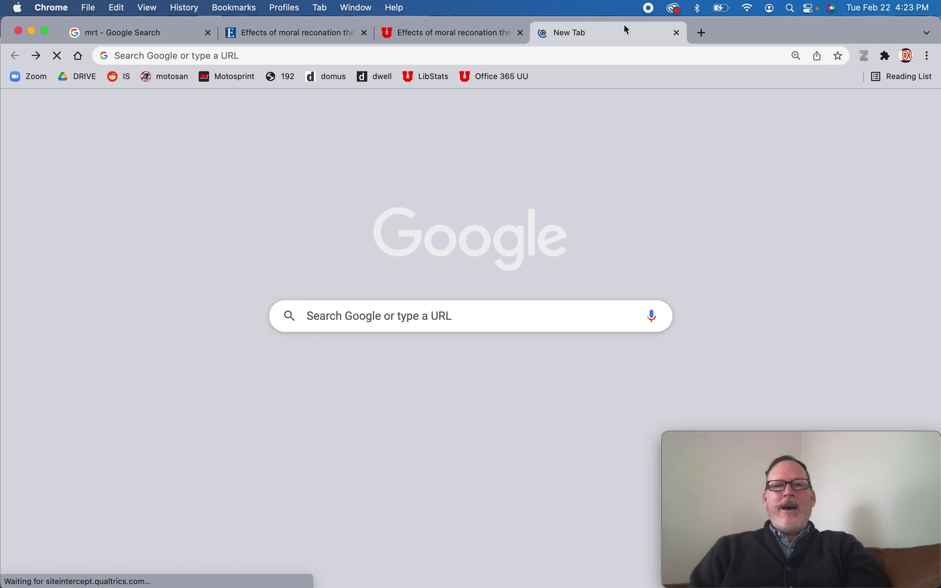
pyautogui.click(451, 34)
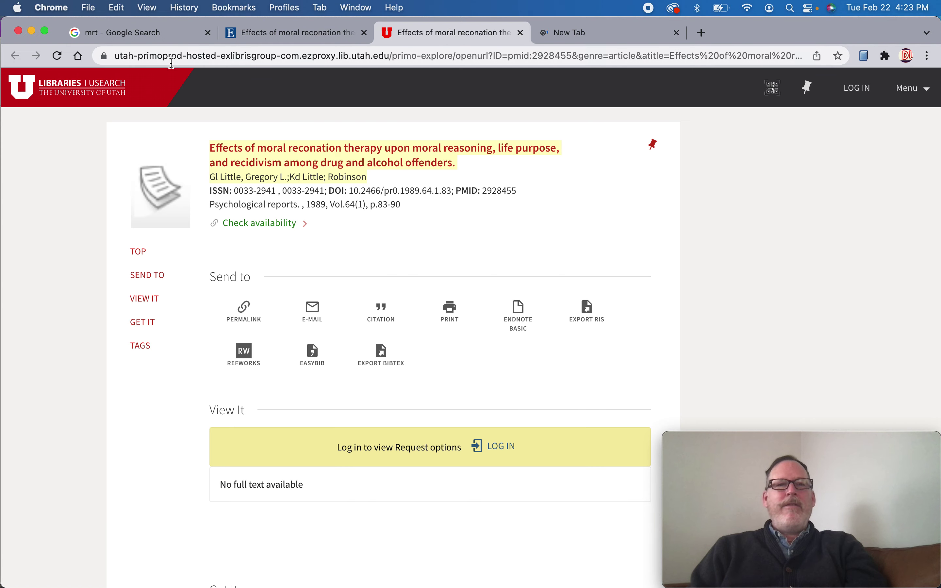
pyautogui.click(291, 31)
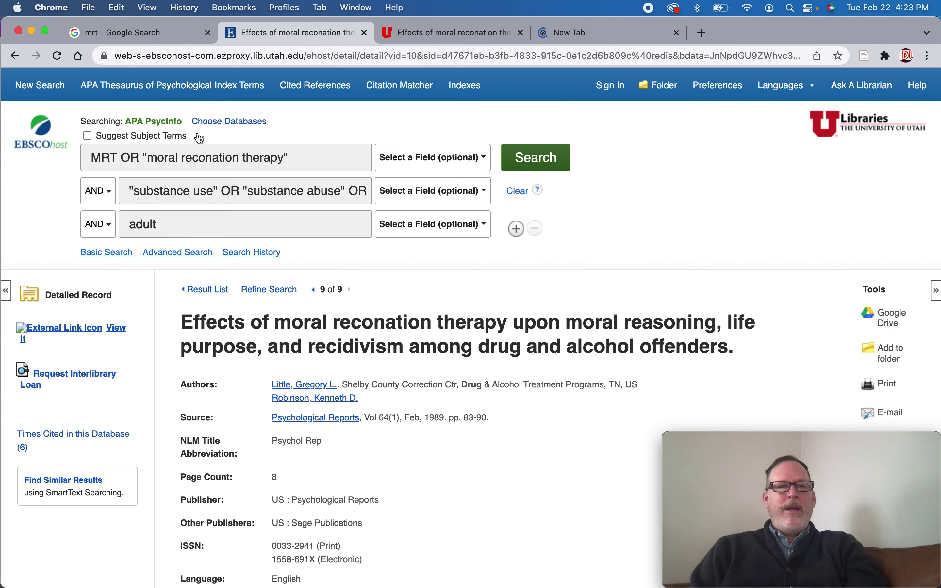
# - Delete 'adult' from the third search line and rerun the MRT substance-use search
pyautogui.doubleClick(165, 223)
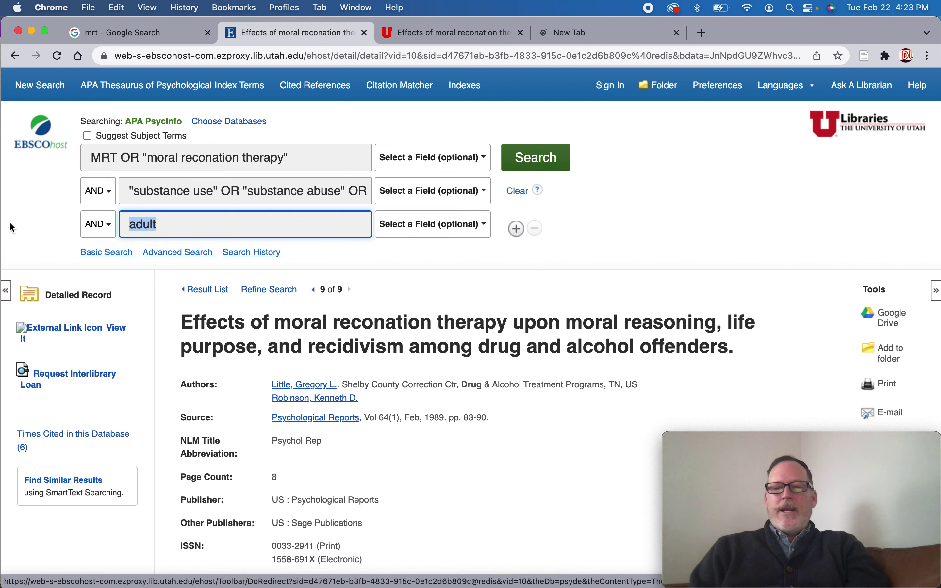
pyautogui.press('BackSpace')
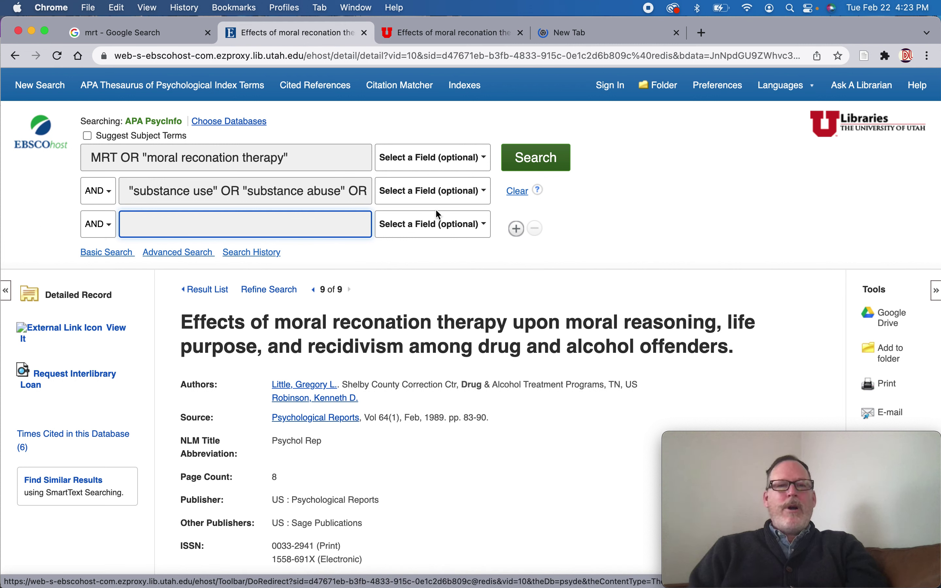
pyautogui.click(529, 159)
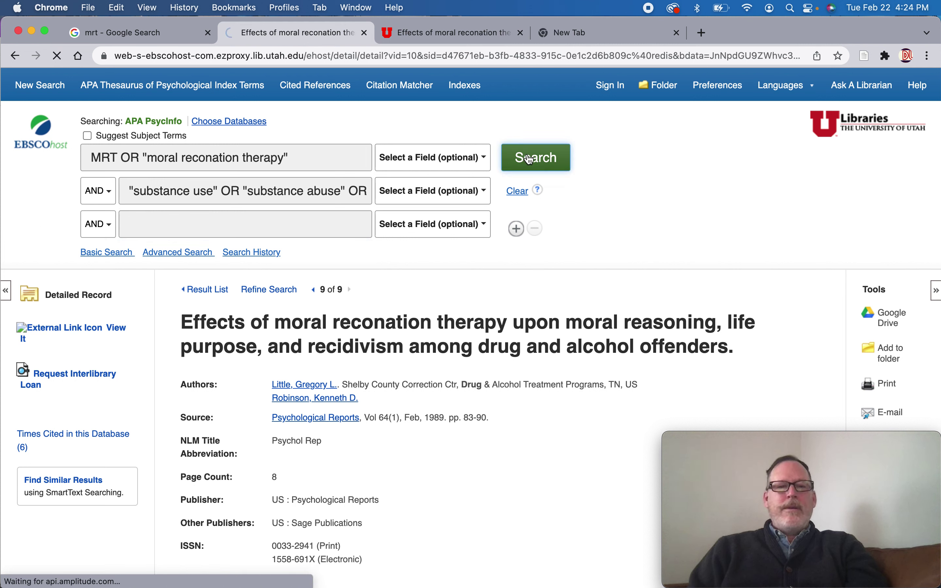